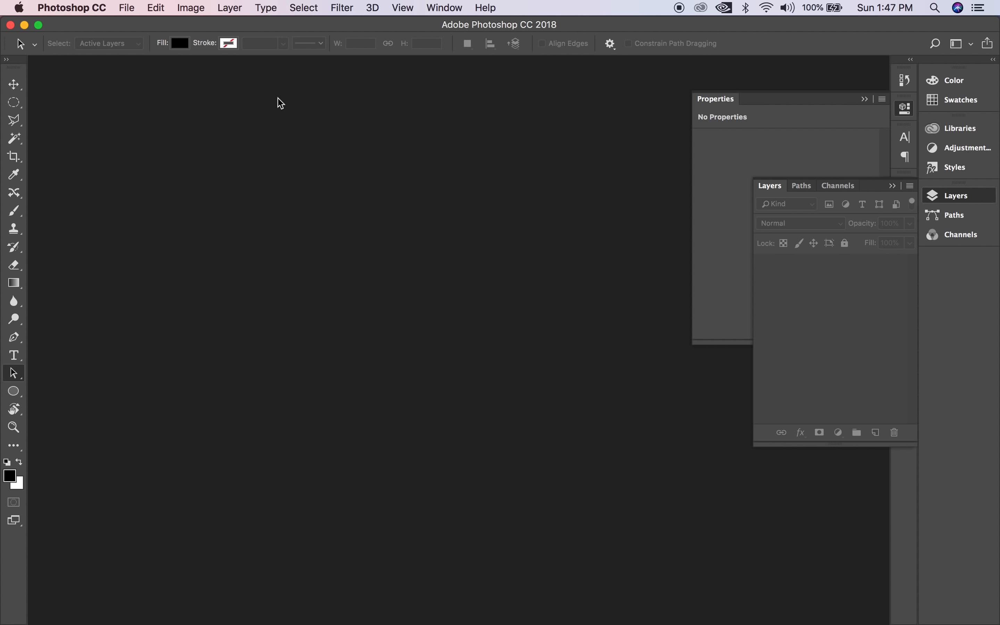
Step: Collapse the floating Properties panel and open the New Document dialog
{"action": "left_click", "coordinate": [863, 100]}
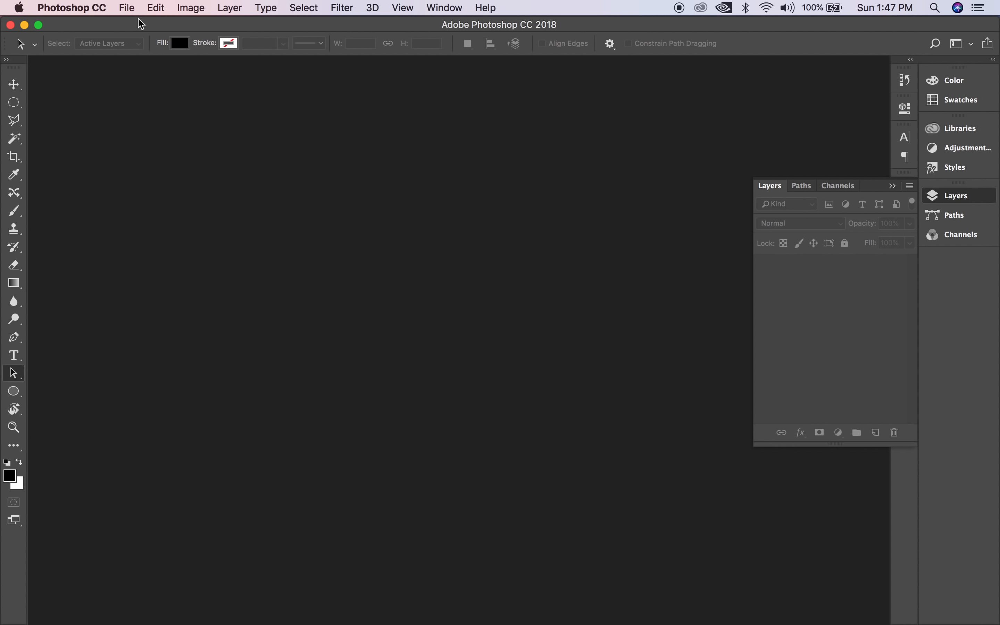
{"action": "left_click", "coordinate": [128, 9]}
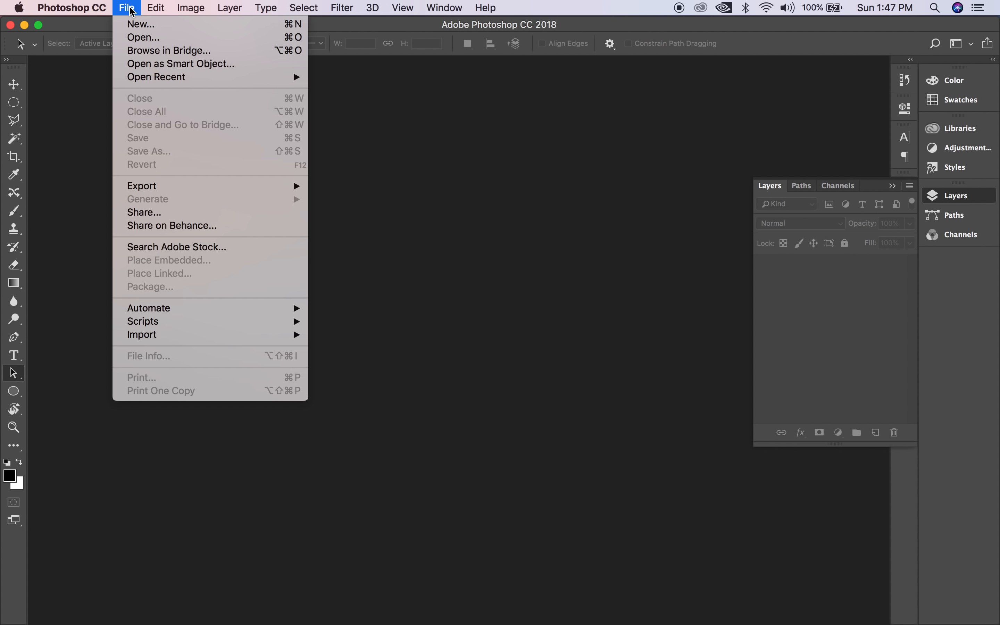
{"action": "left_click", "coordinate": [135, 26]}
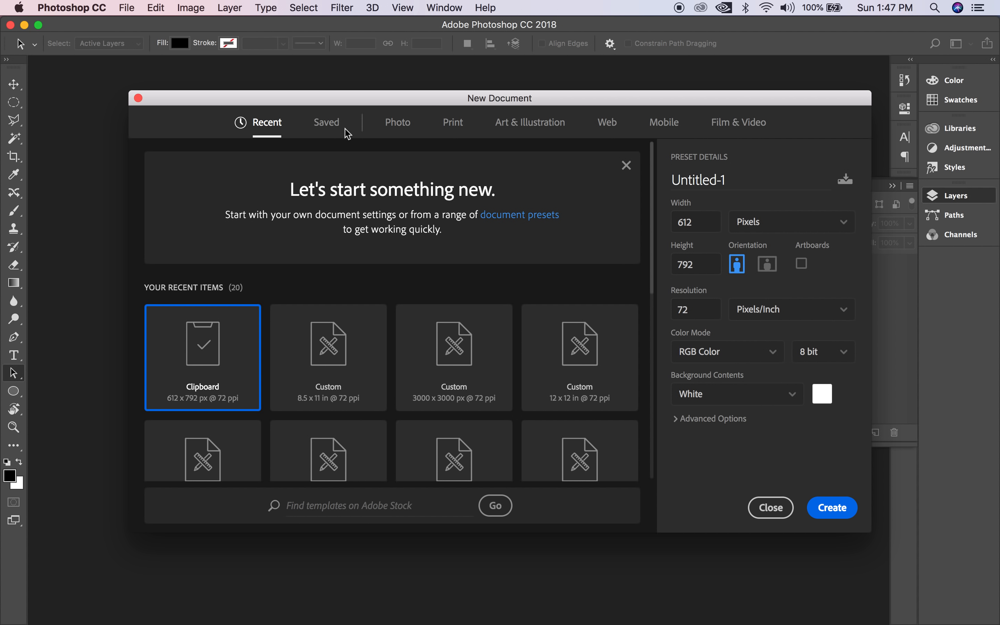
Step: Review the blank document presets for photo, print, art and illustration, web, mobile, and film and video
{"action": "left_click", "coordinate": [393, 131]}
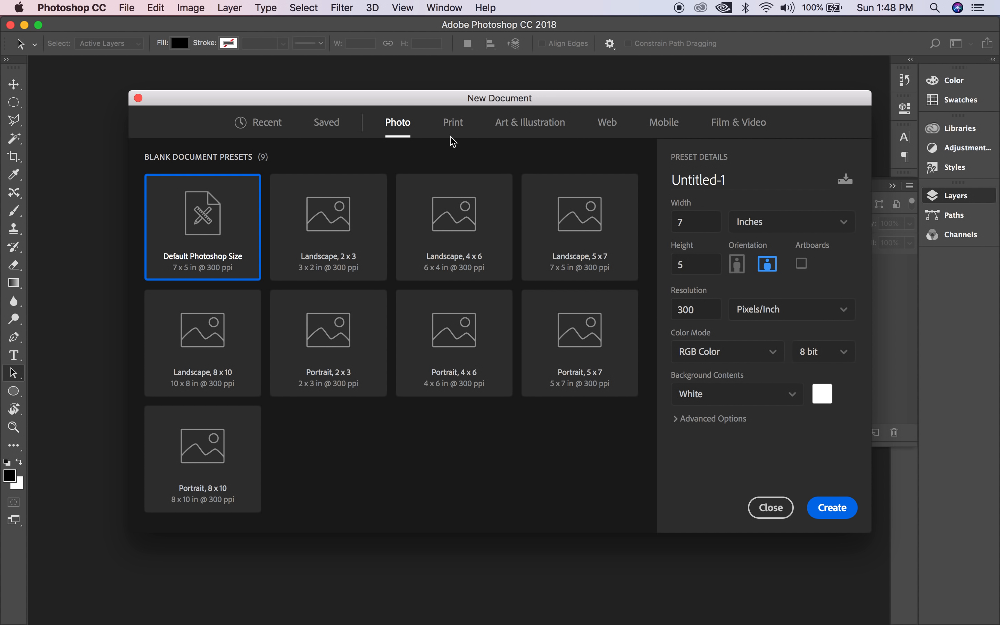
{"action": "left_click", "coordinate": [462, 130]}
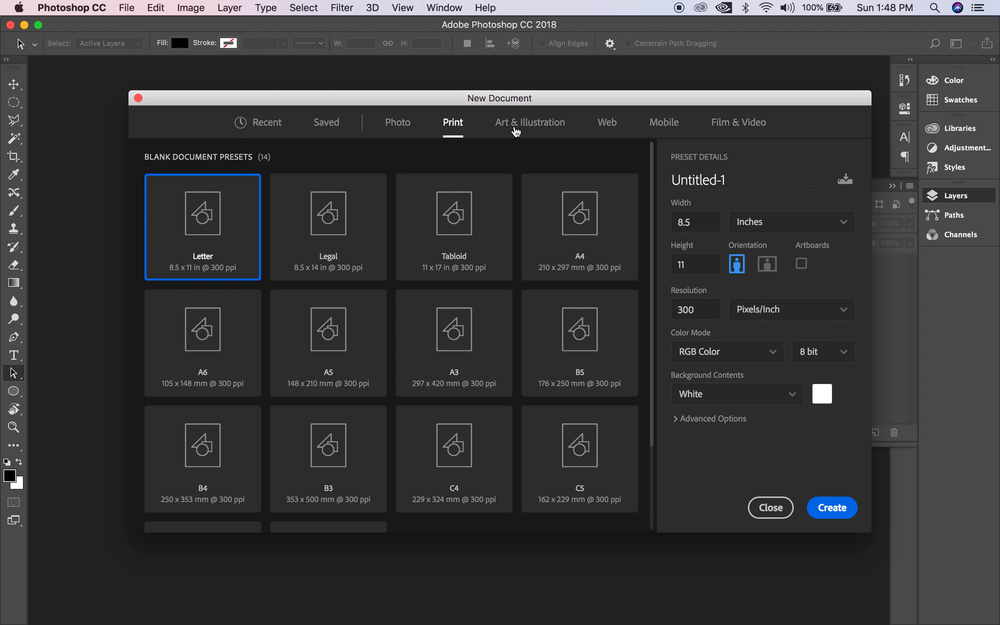
{"action": "left_click", "coordinate": [516, 132]}
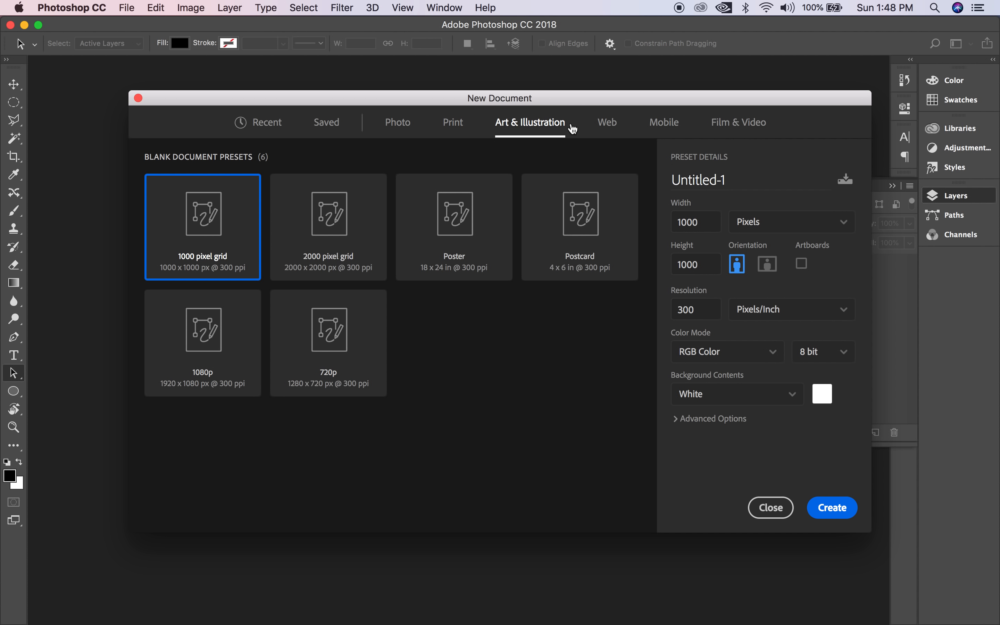
{"action": "left_click", "coordinate": [610, 128]}
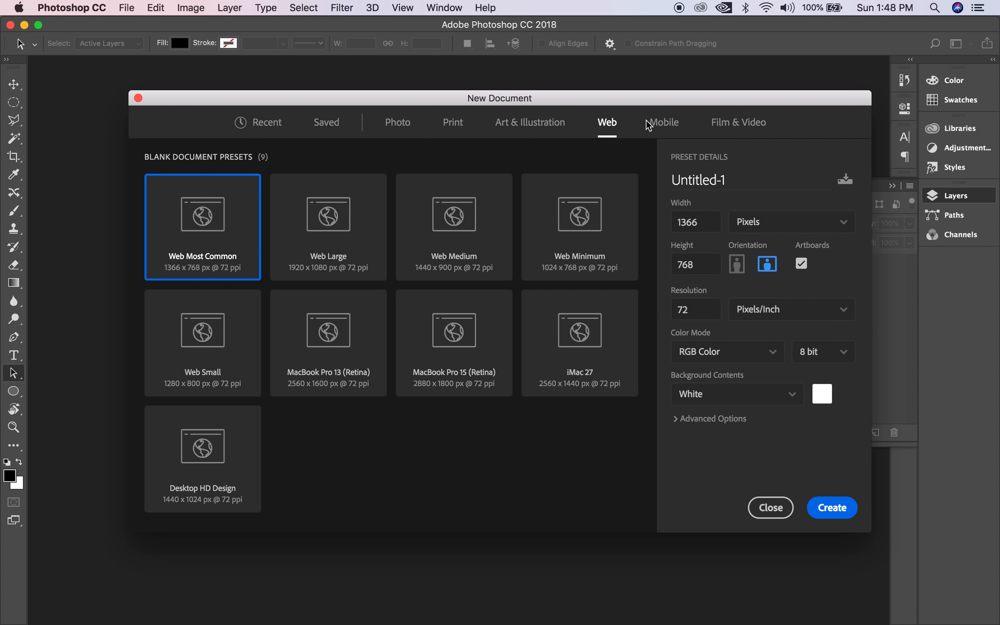
{"action": "left_click", "coordinate": [662, 127]}
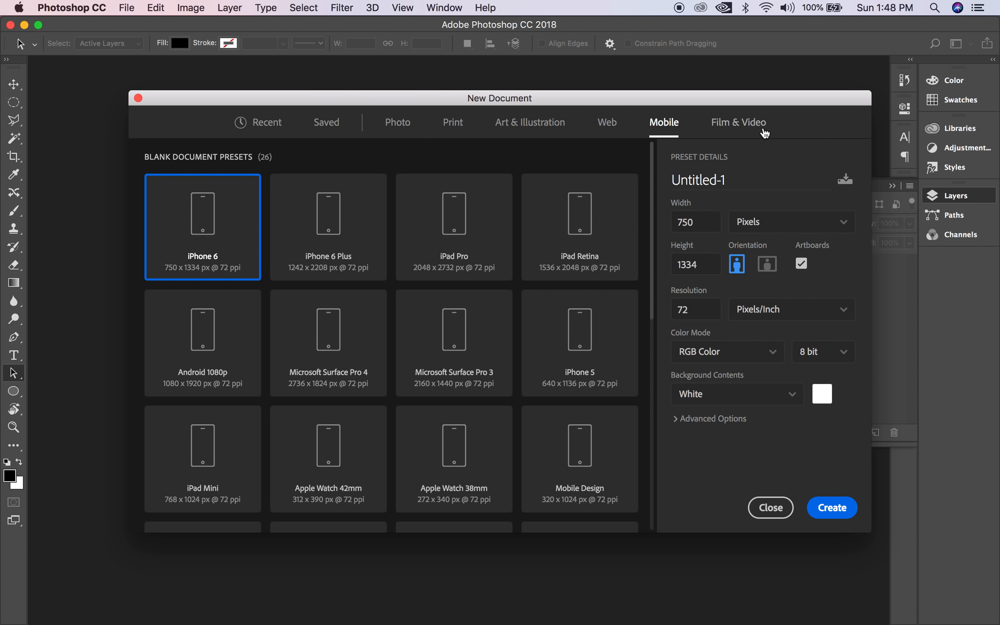
{"action": "left_click", "coordinate": [744, 125]}
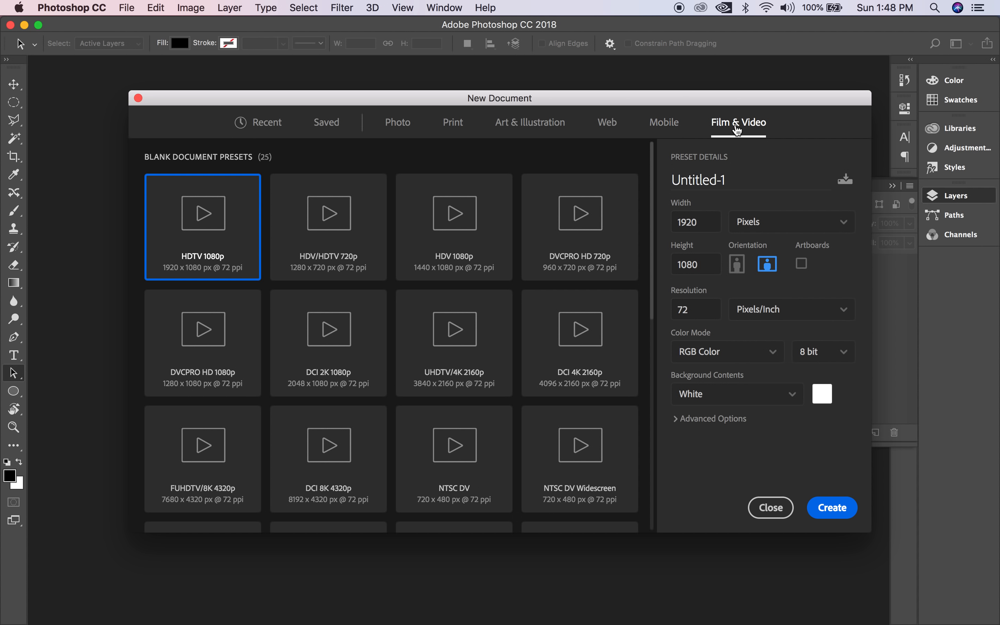
Step: Examine the mobile device and app icon presets, followed by the photo presets
{"action": "left_click", "coordinate": [663, 126]}
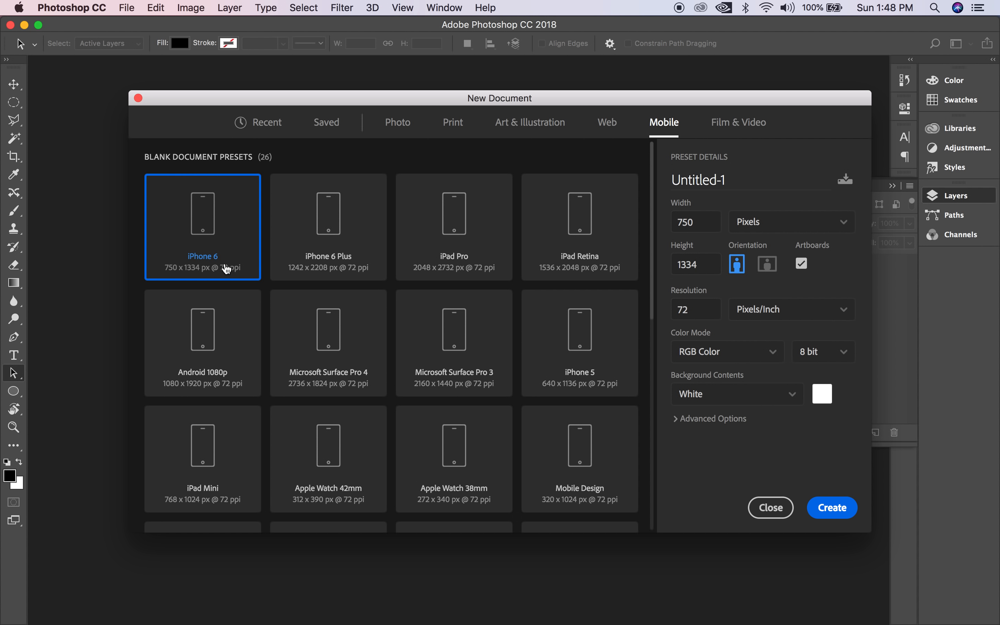
{"action": "scroll", "coordinate": [402, 300], "scroll_direction": "down", "scroll_amount": 5}
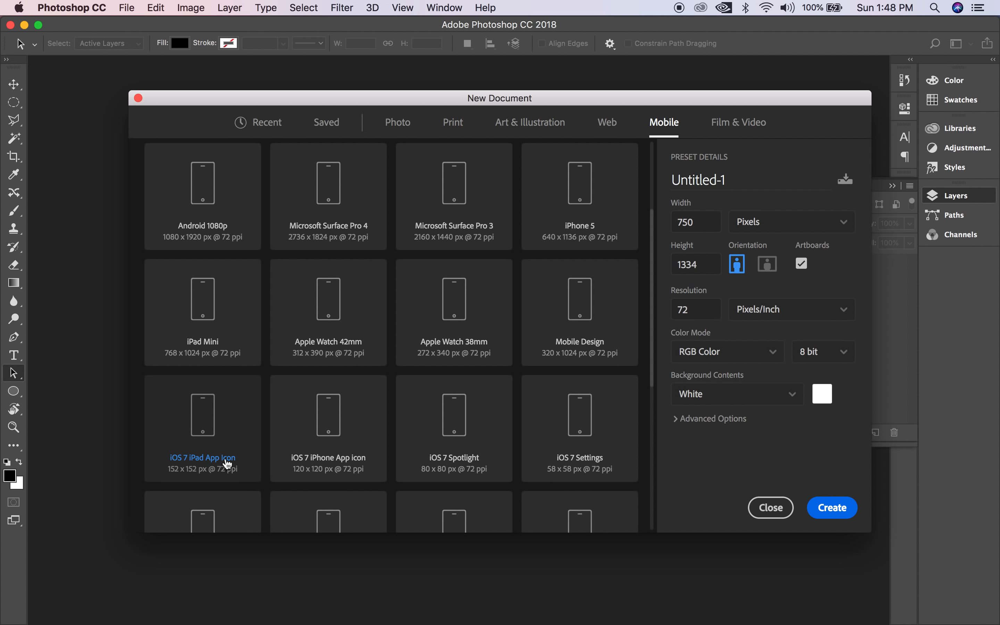
{"action": "scroll", "coordinate": [372, 418], "scroll_direction": "down", "scroll_amount": 5}
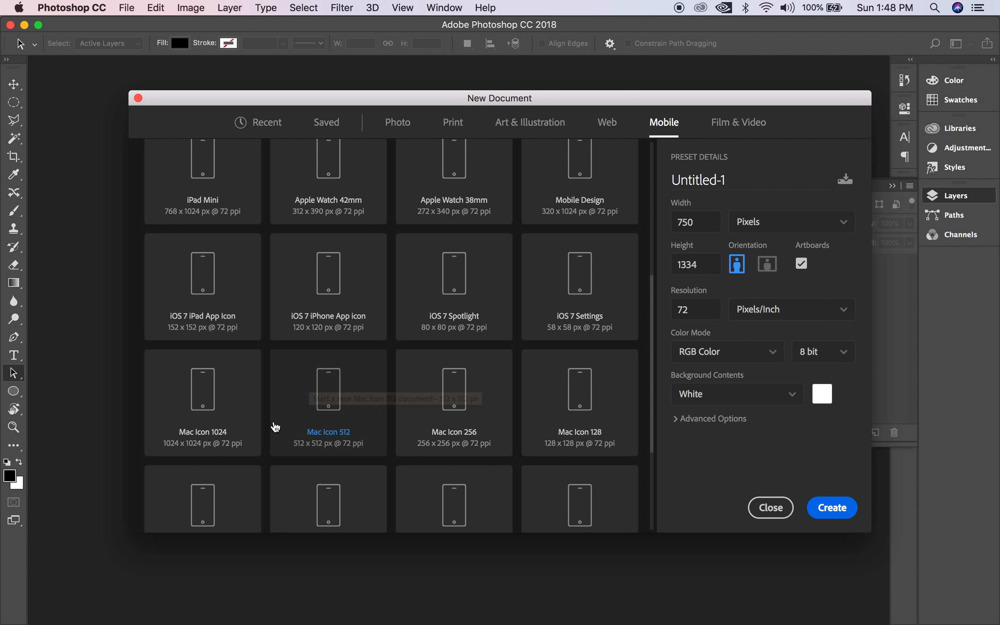
{"action": "scroll", "coordinate": [374, 413], "scroll_direction": "up", "scroll_amount": 5}
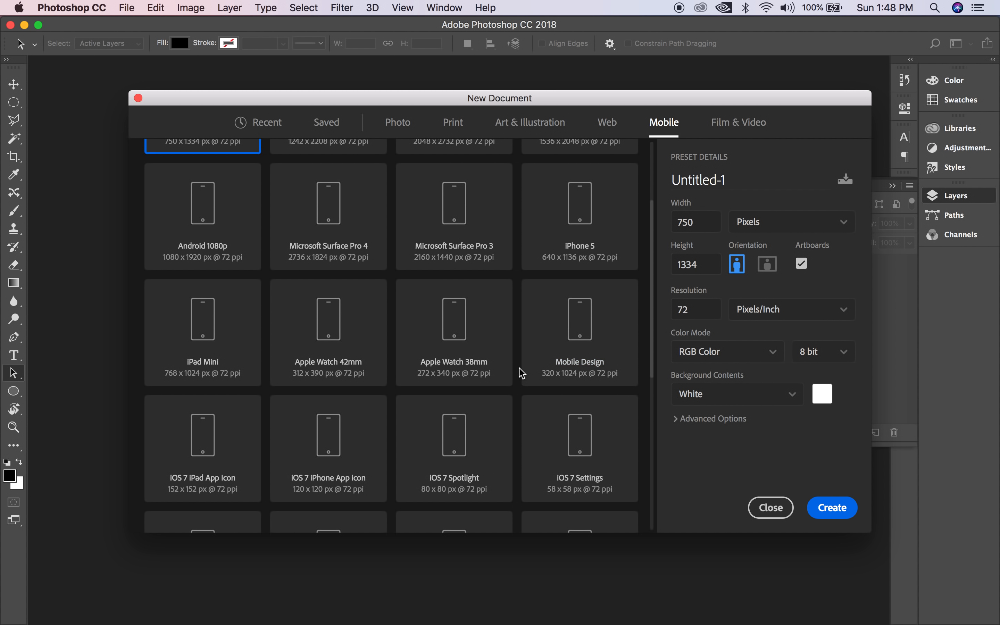
{"action": "scroll", "coordinate": [521, 373], "scroll_direction": "down", "scroll_amount": 2}
{"action": "scroll", "coordinate": [522, 372], "scroll_direction": "down", "scroll_amount": 3}
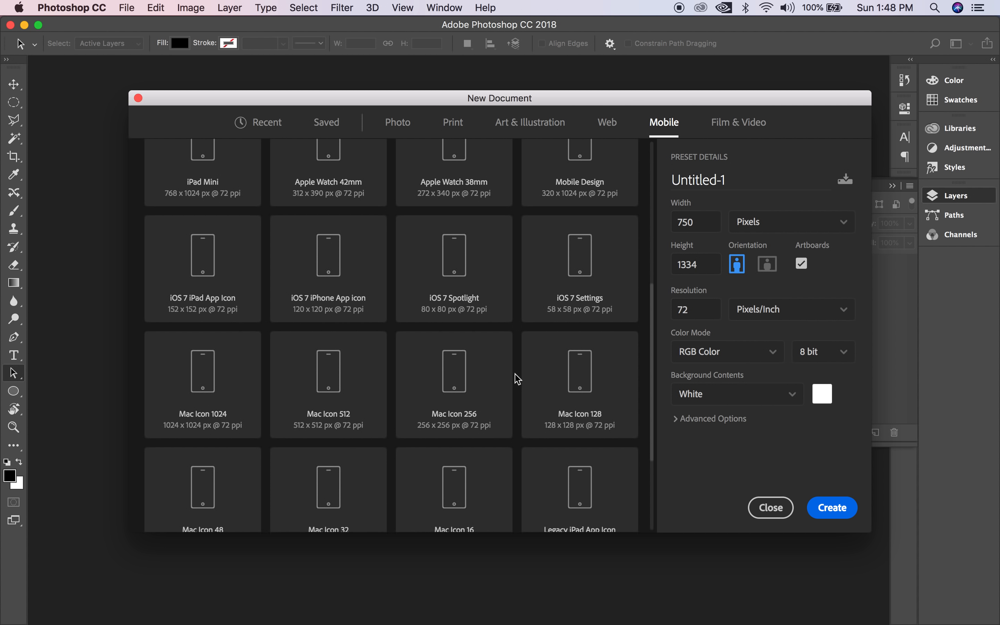
{"action": "scroll", "coordinate": [516, 377], "scroll_direction": "down", "scroll_amount": 2}
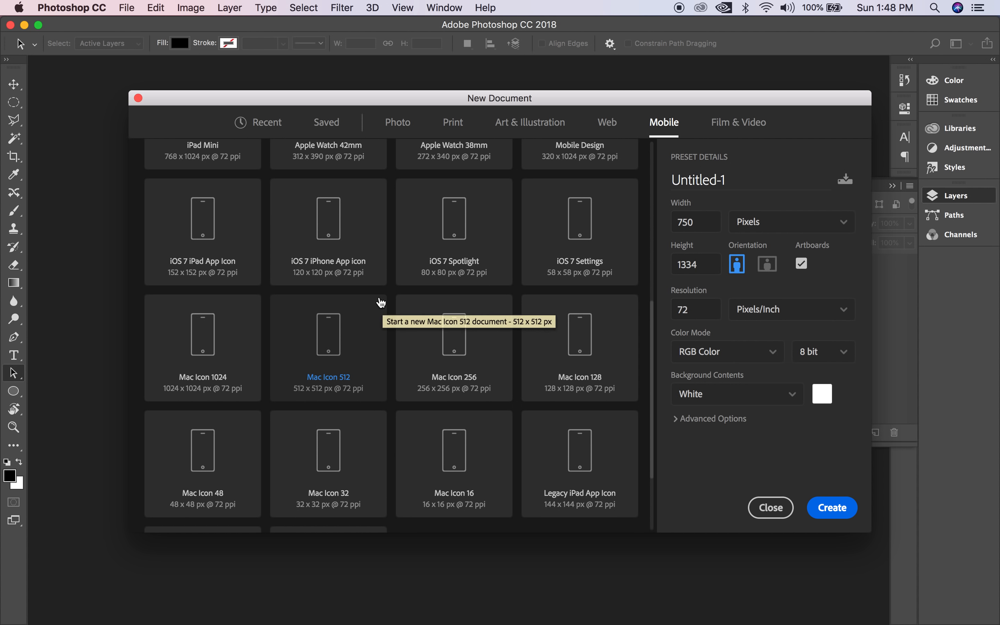
{"action": "scroll", "coordinate": [378, 303], "scroll_direction": "up", "scroll_amount": 3}
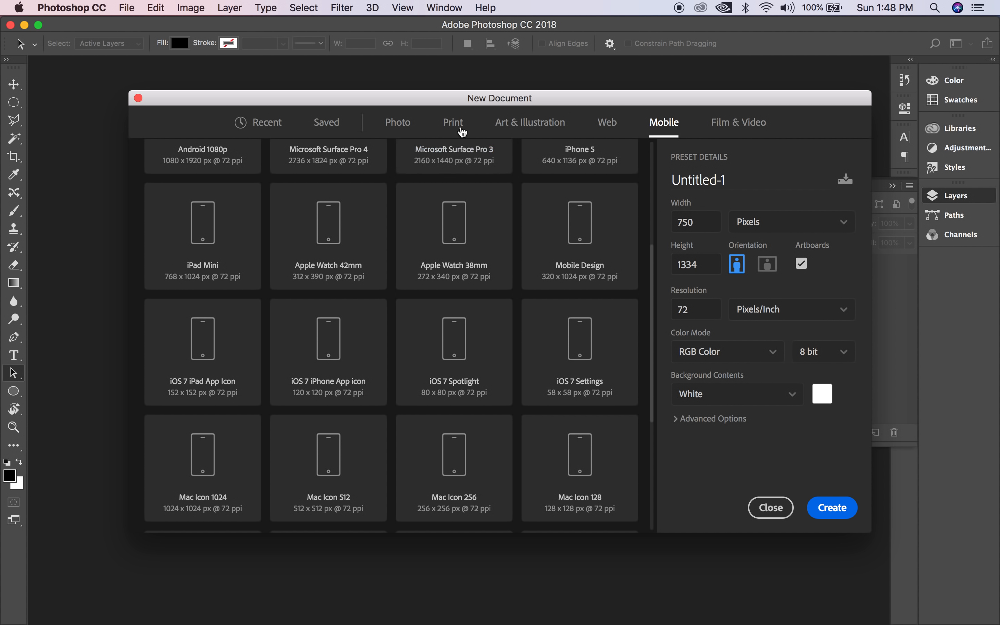
{"action": "left_click", "coordinate": [410, 131]}
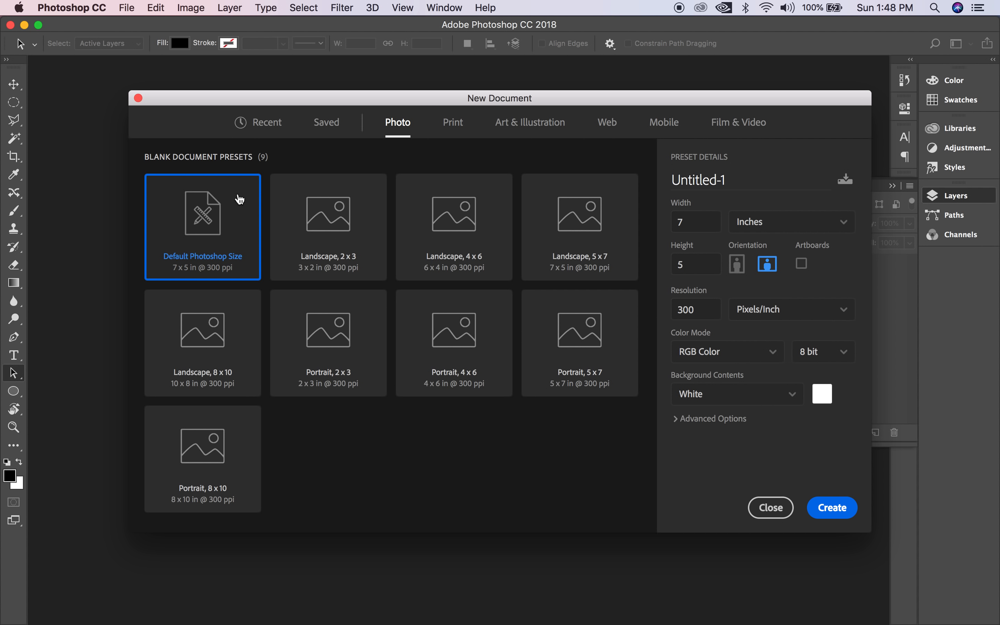
Step: Create a 1000 x 1000 px RGB document with a white background from the 1000 pixel grid illustration preset, at 72 pixels/inch
{"action": "left_click", "coordinate": [544, 125]}
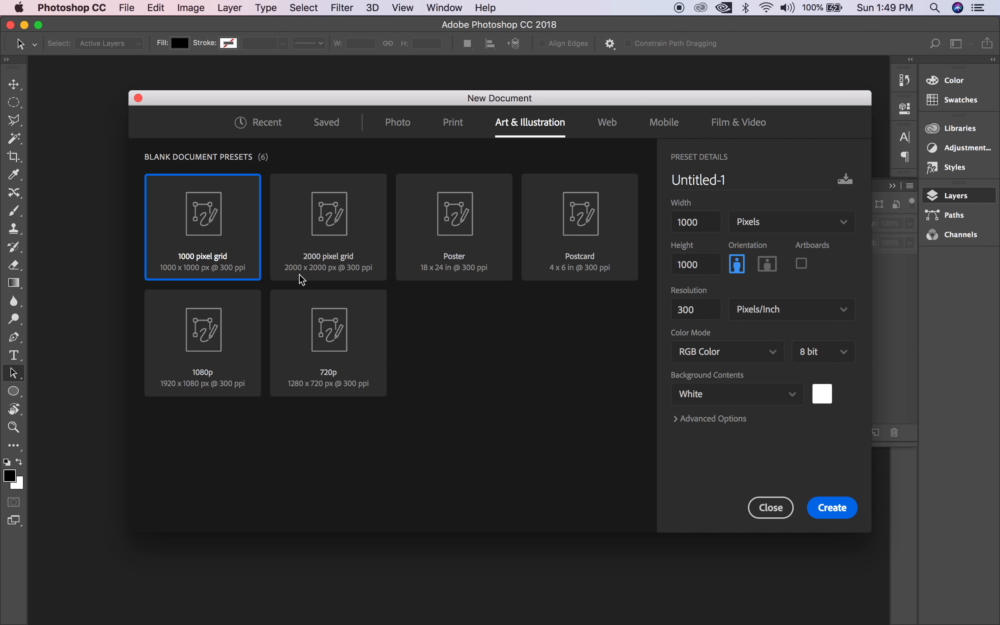
{"action": "left_click_drag", "start_coordinate": [711, 309], "coordinate": [685, 306]}
{"action": "type", "text": "72"}
{"action": "left_click", "coordinate": [741, 362]}
{"action": "left_click", "coordinate": [742, 362]}
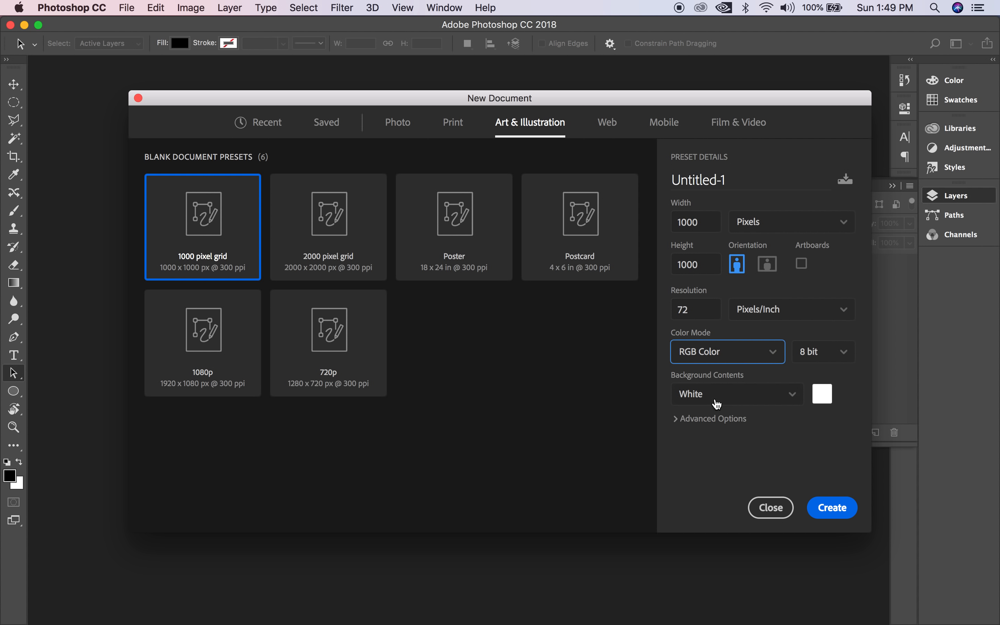
{"action": "left_click", "coordinate": [715, 400]}
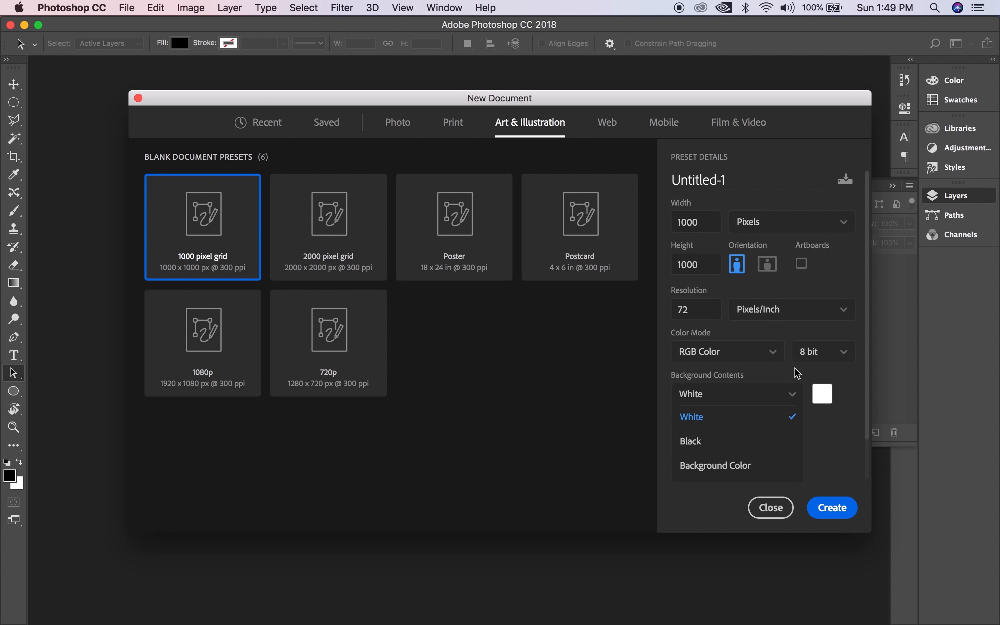
{"action": "left_click", "coordinate": [785, 374]}
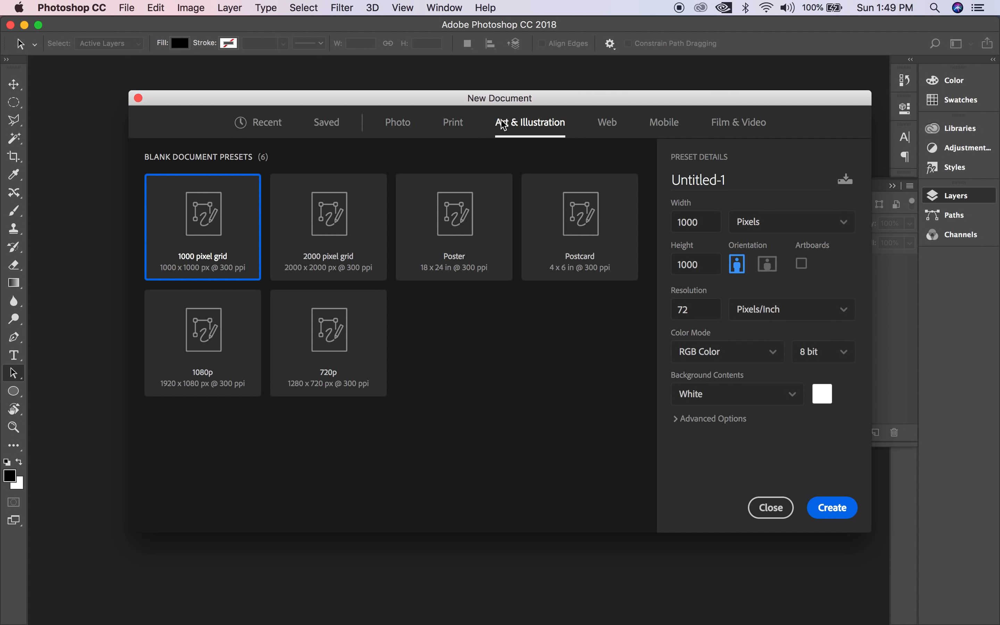
{"action": "left_click", "coordinate": [693, 305]}
{"action": "left_click", "coordinate": [844, 510]}
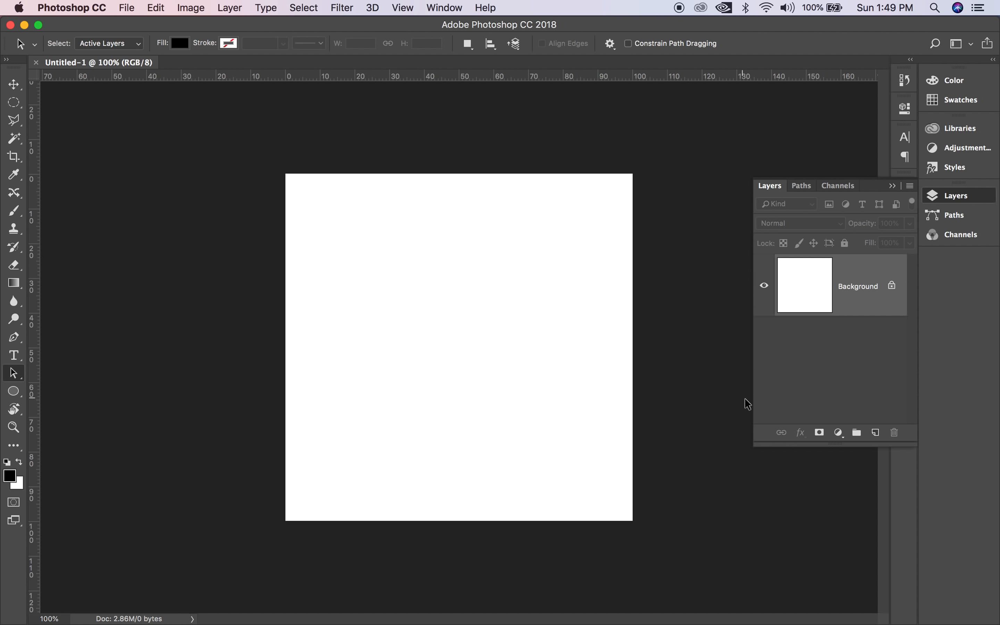
Step: Widen the floating Layers panel and collapse it
{"action": "left_click_drag", "start_coordinate": [755, 442], "coordinate": [665, 427]}
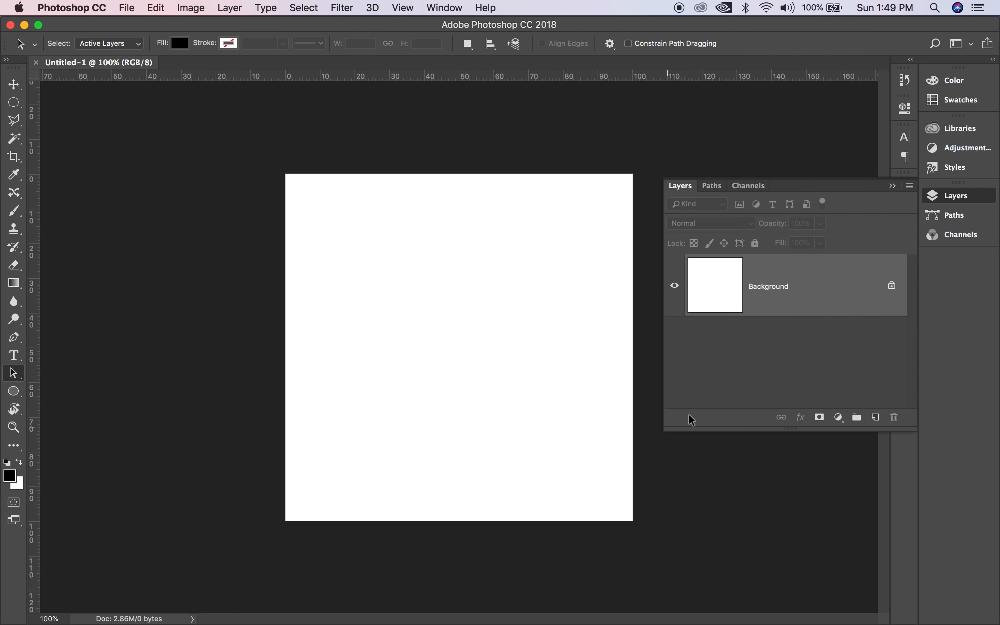
{"action": "left_click", "coordinate": [892, 186]}
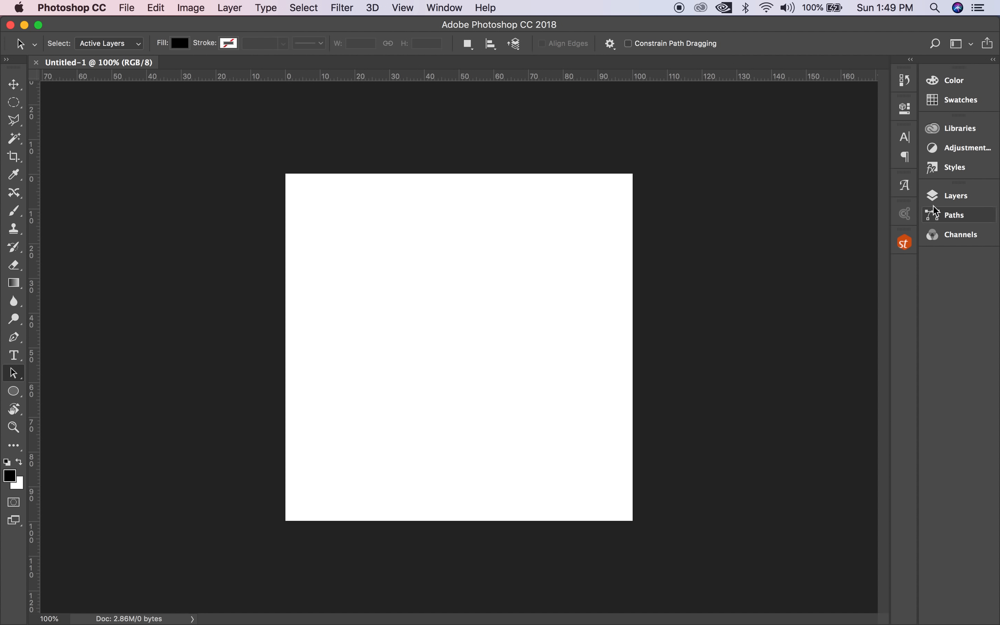
Step: Reset the Essentials (Default) workspace and enlarge the Layers panel by raising its upper edge
{"action": "left_click", "coordinate": [433, 8]}
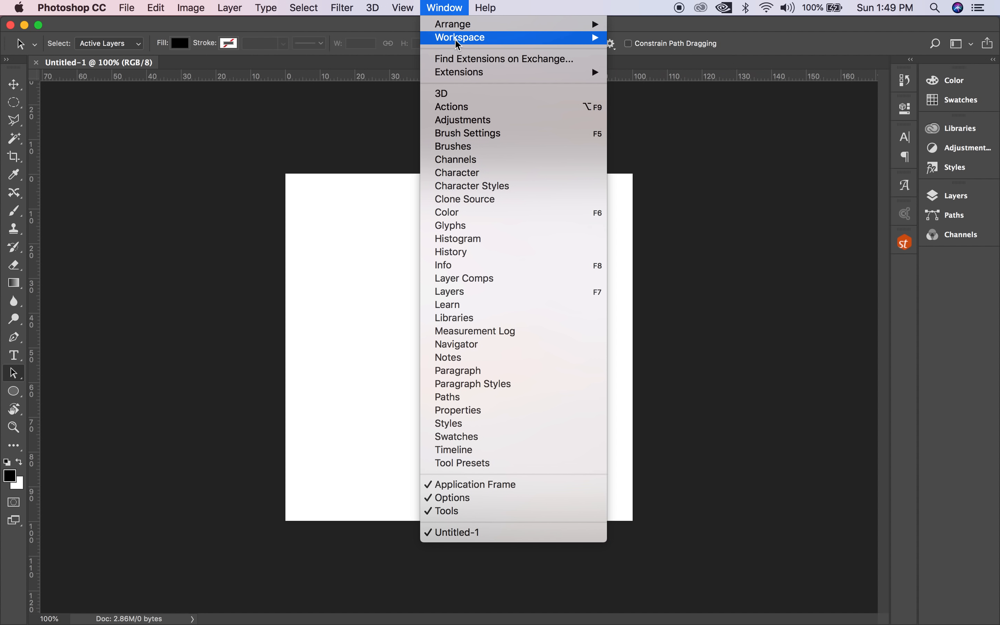
{"action": "mouse_move", "coordinate": [458, 39]}
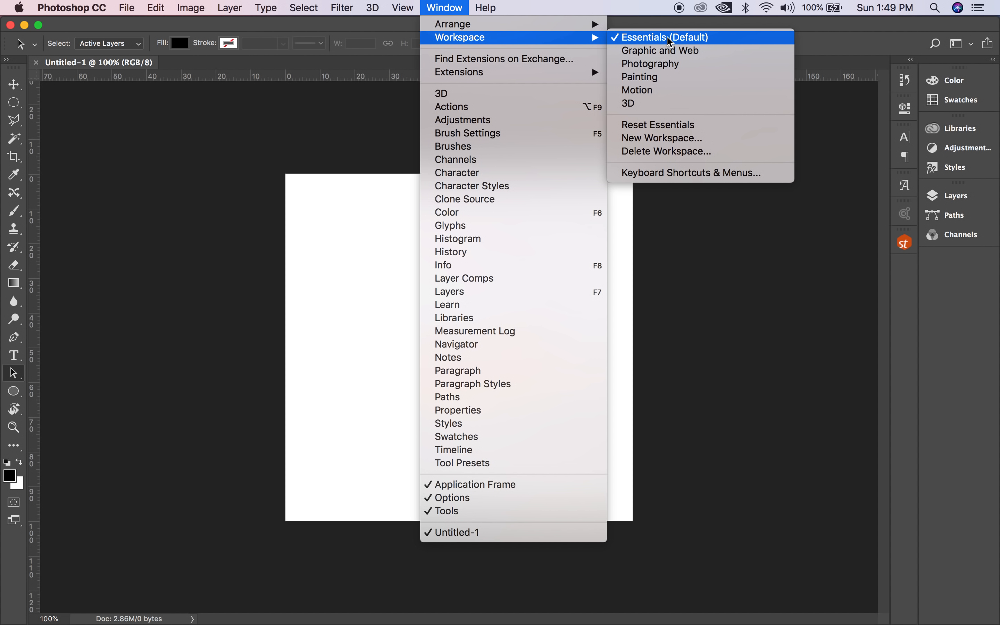
{"action": "left_click", "coordinate": [657, 42]}
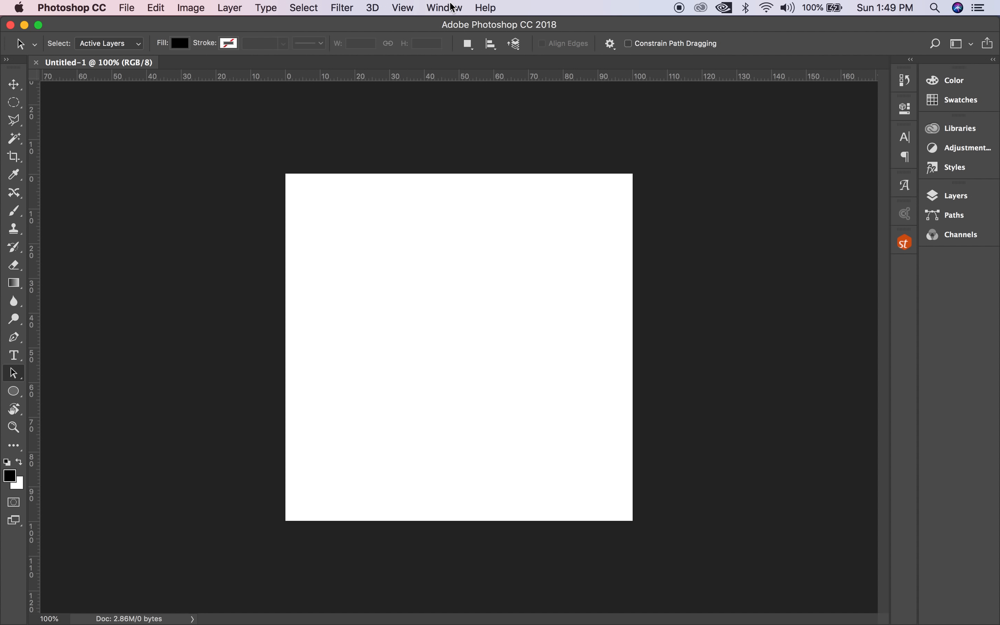
{"action": "left_click", "coordinate": [444, 8]}
{"action": "mouse_move", "coordinate": [512, 40]}
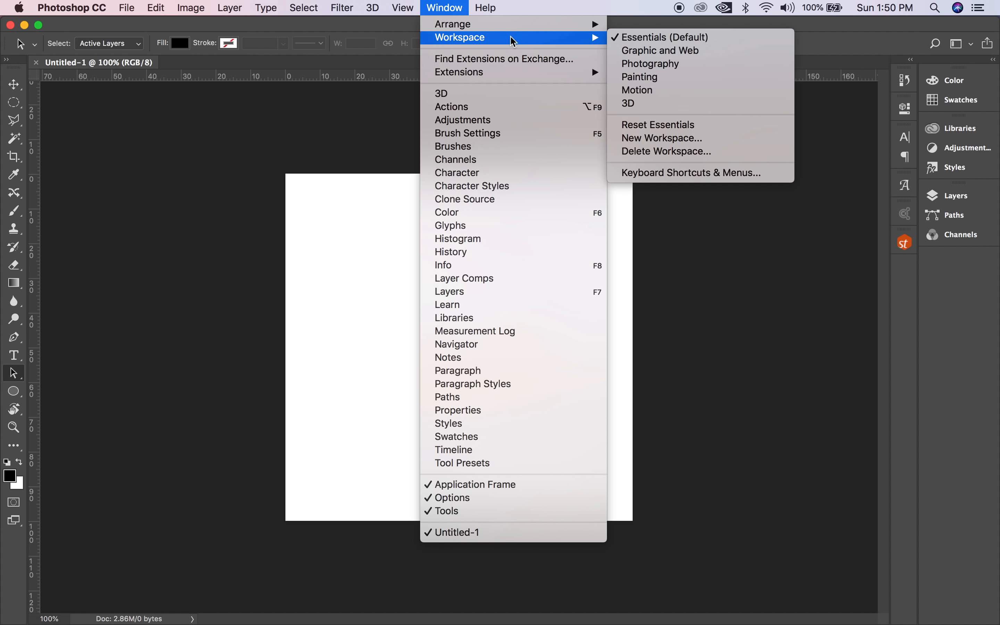
{"action": "left_click", "coordinate": [672, 126]}
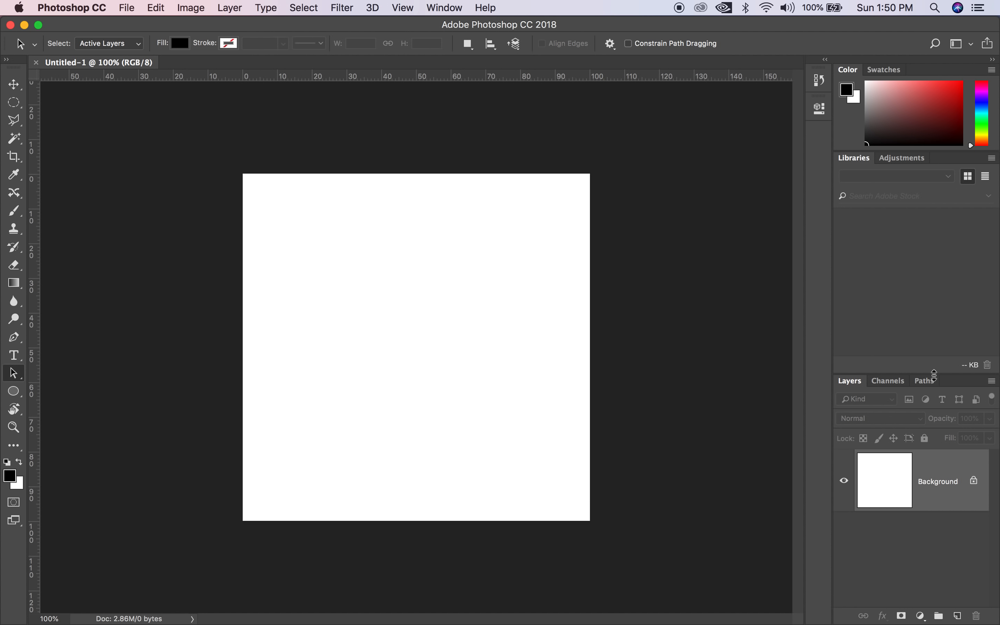
{"action": "left_click_drag", "start_coordinate": [936, 377], "coordinate": [934, 282]}
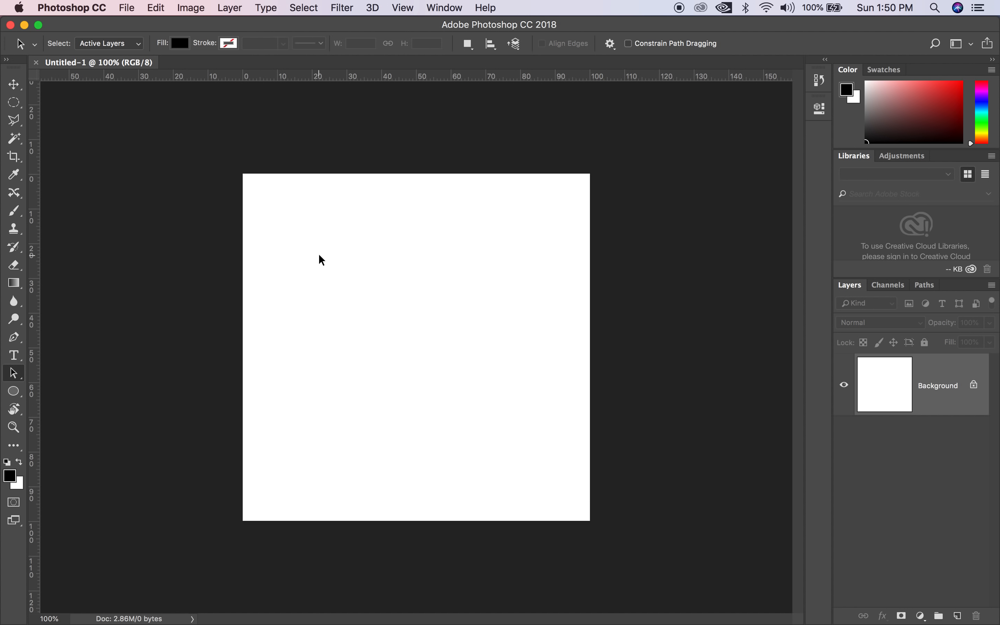
Step: Zoom in on the blank canvas to 700%, zoom back out to 100%, and pan the view
{"action": "key", "text": "z"}
{"action": "left_click", "coordinate": [404, 304]}
{"action": "left_click", "coordinate": [359, 291]}
{"action": "left_click", "coordinate": [359, 291]}
{"action": "left_click", "coordinate": [359, 292]}
{"action": "left_click", "coordinate": [360, 291]}
{"action": "left_click", "coordinate": [358, 289]}
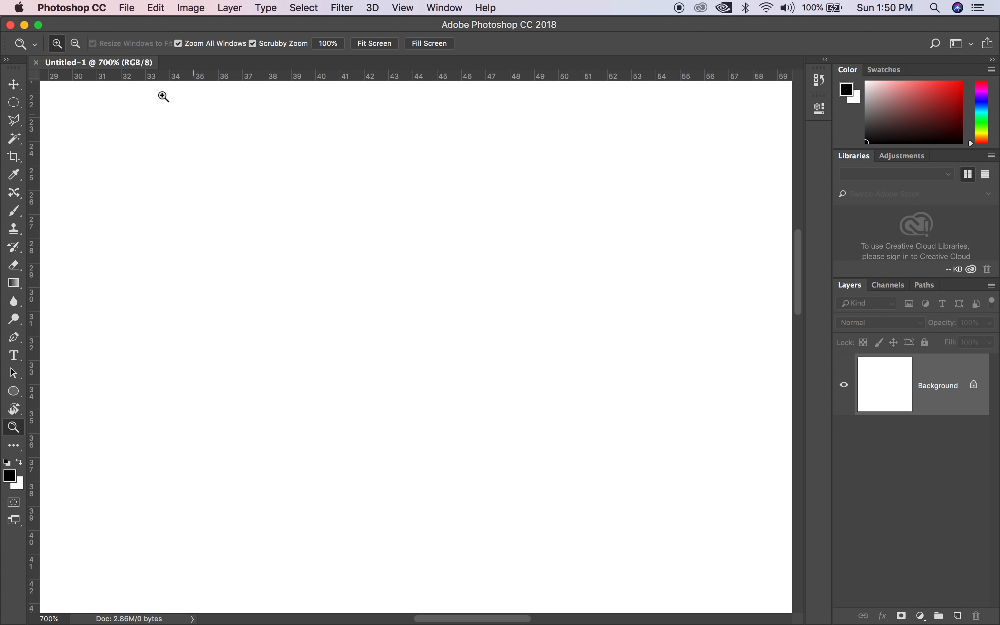
{"action": "key", "text": "alt"}
{"action": "left_click", "coordinate": [425, 311], "text": "alt"}
{"action": "left_click", "coordinate": [425, 311], "text": "alt"}
{"action": "left_click", "coordinate": [425, 311], "text": "alt"}
{"action": "left_click", "coordinate": [426, 311], "text": "alt"}
{"action": "left_click", "coordinate": [426, 311], "text": "alt"}
{"action": "left_click", "coordinate": [425, 311], "text": "alt"}
{"action": "key", "text": "space"}
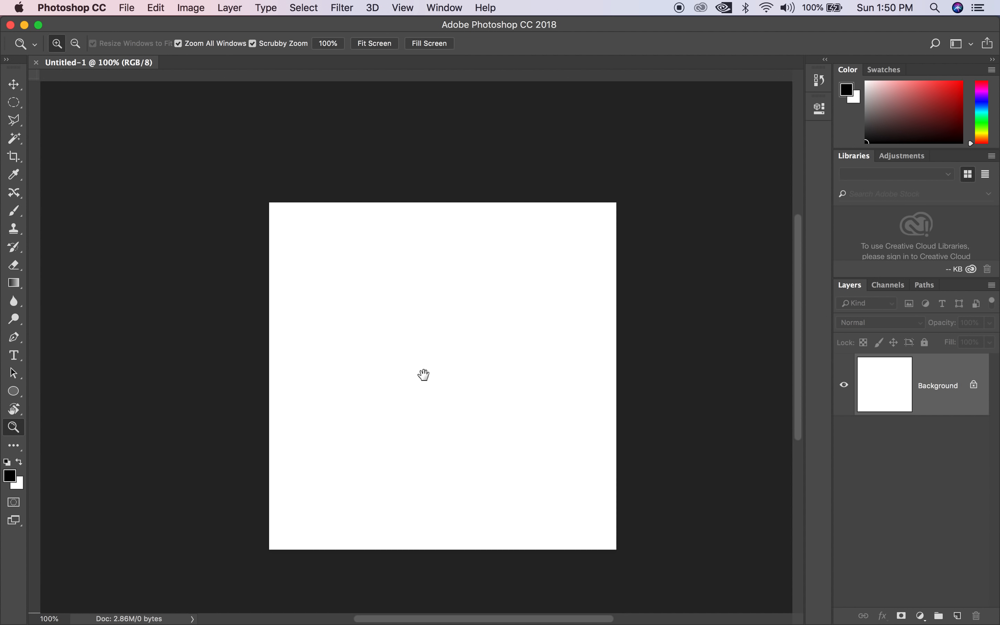
{"action": "left_click_drag", "start_coordinate": [423, 375], "coordinate": [455, 363]}
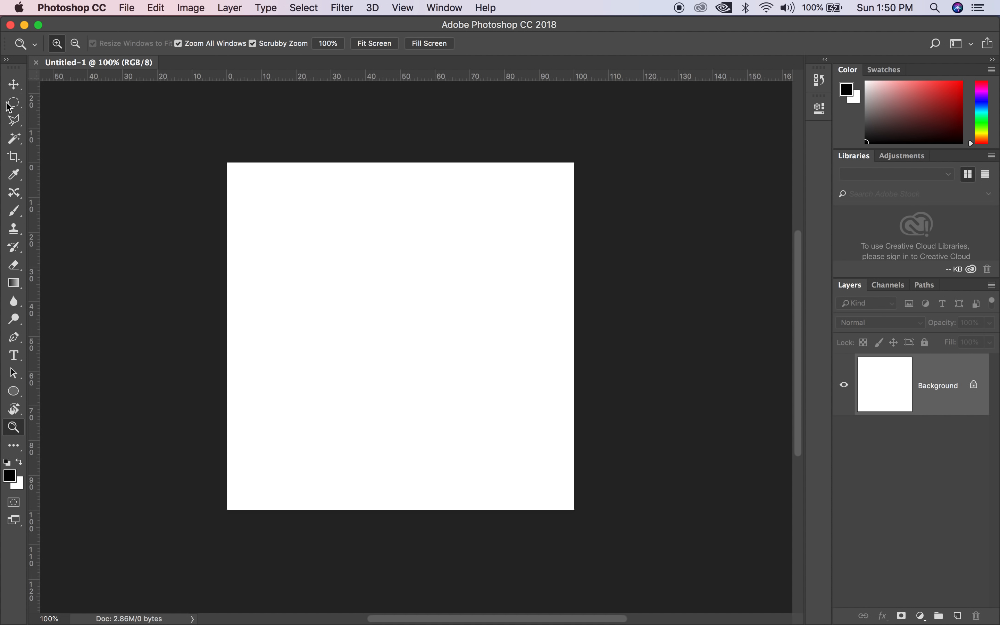
Step: Make a roughly circular selection left of the canvas centre with the Elliptical Marquee and fill it with the foreground color
{"action": "left_click", "coordinate": [15, 107]}
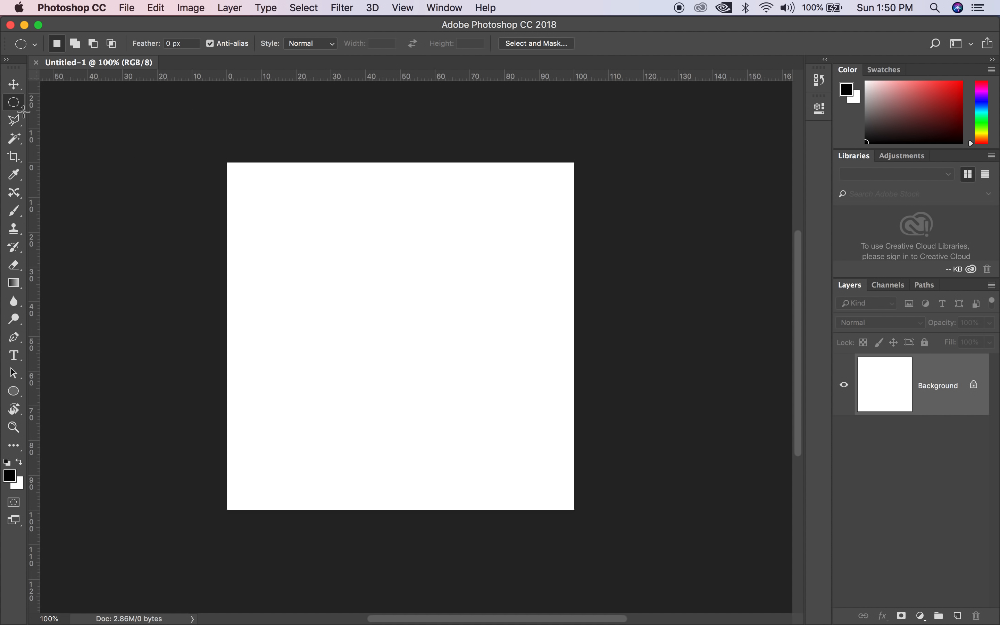
{"action": "left_click_drag", "start_coordinate": [272, 237], "coordinate": [463, 433]}
{"action": "left_click", "coordinate": [155, 7]}
{"action": "left_click", "coordinate": [261, 230]}
{"action": "left_click", "coordinate": [528, 225]}
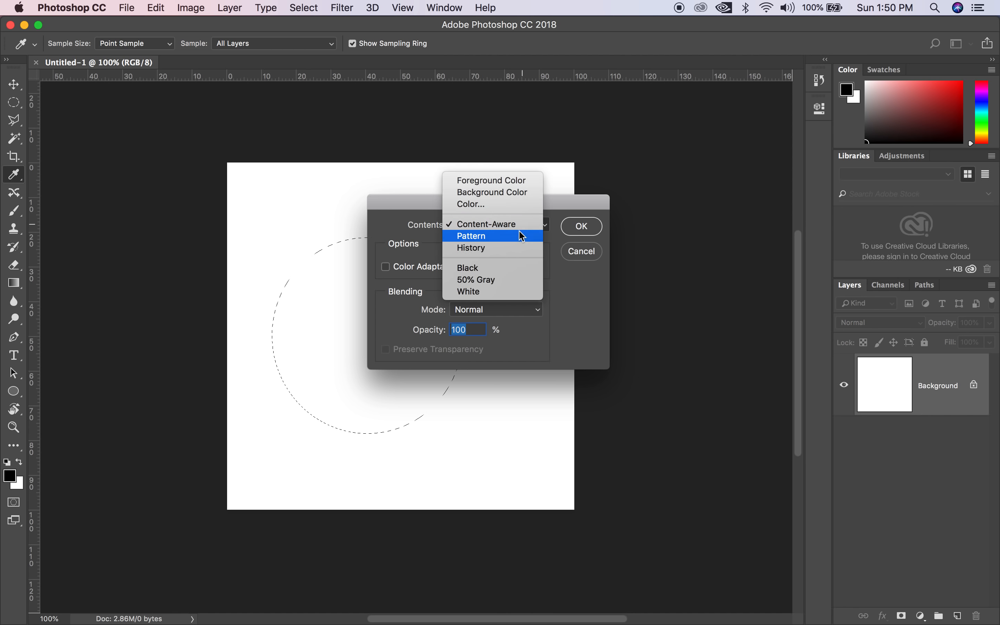
{"action": "left_click", "coordinate": [504, 180]}
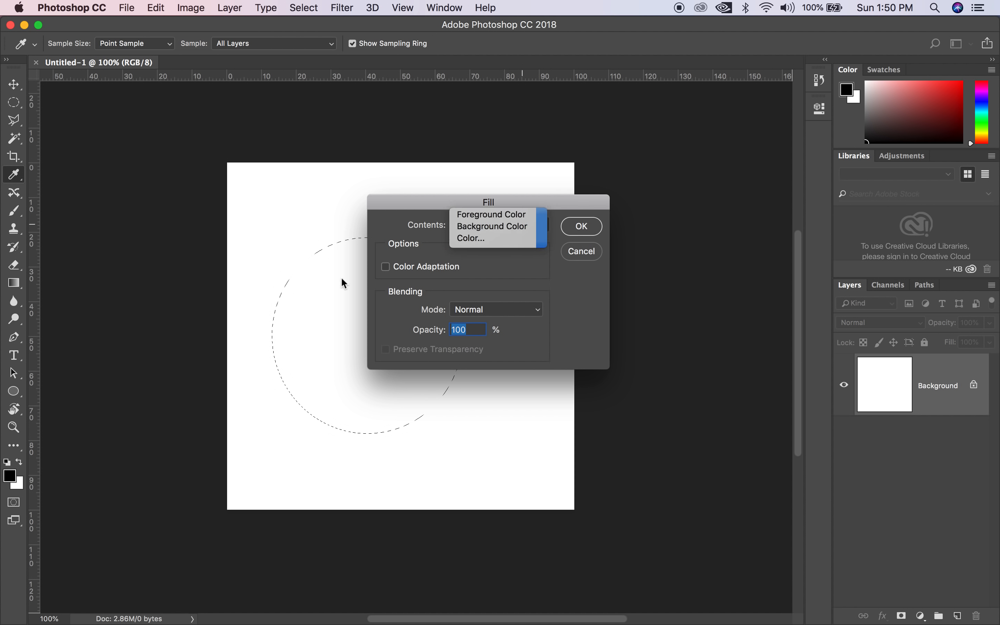
{"action": "left_click", "coordinate": [582, 230]}
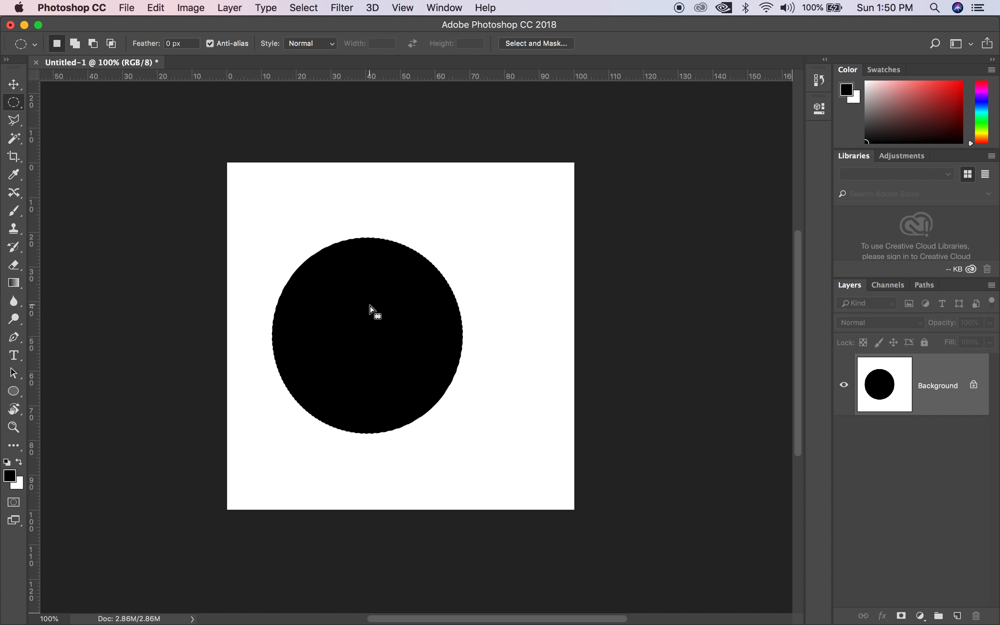
Step: Deselect the filled circle and examine its upper-left edge at up to 500% zoom, returning to 100%
{"action": "left_click", "coordinate": [304, 8]}
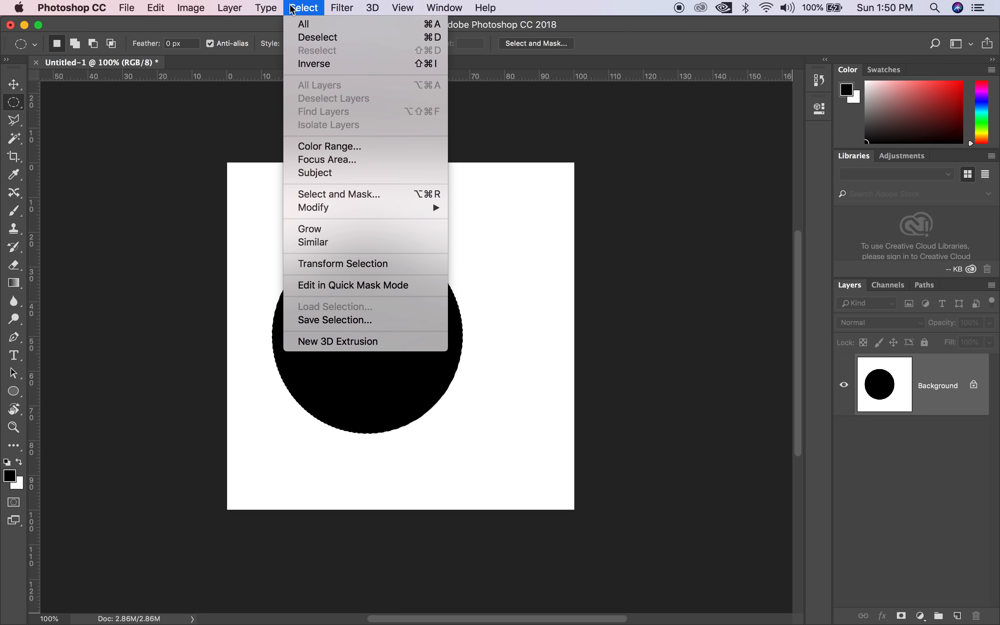
{"action": "left_click", "coordinate": [315, 38]}
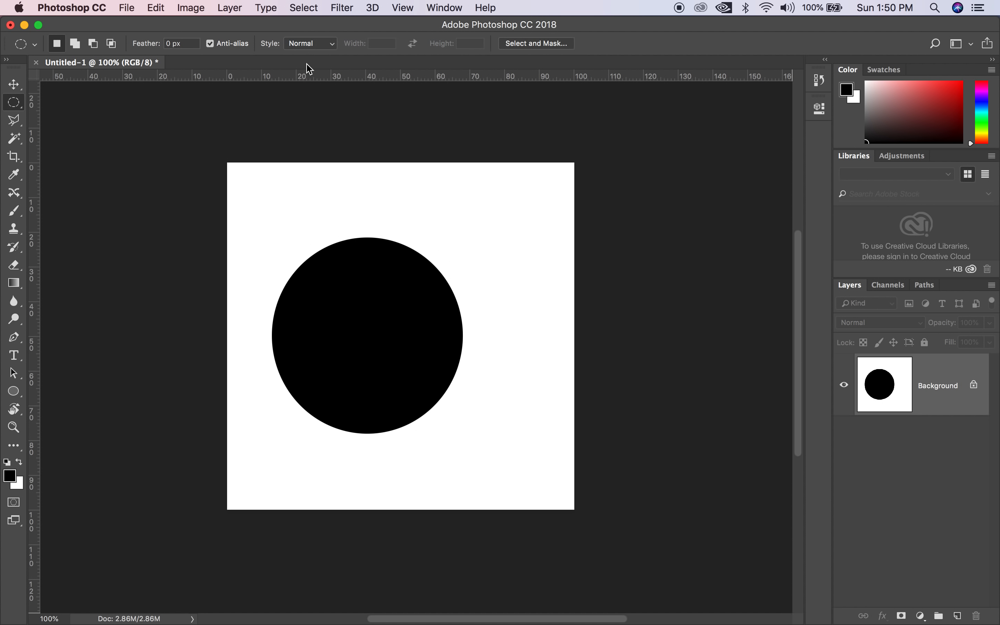
{"action": "key", "text": "z"}
{"action": "left_click", "coordinate": [349, 263]}
{"action": "left_click", "coordinate": [310, 259]}
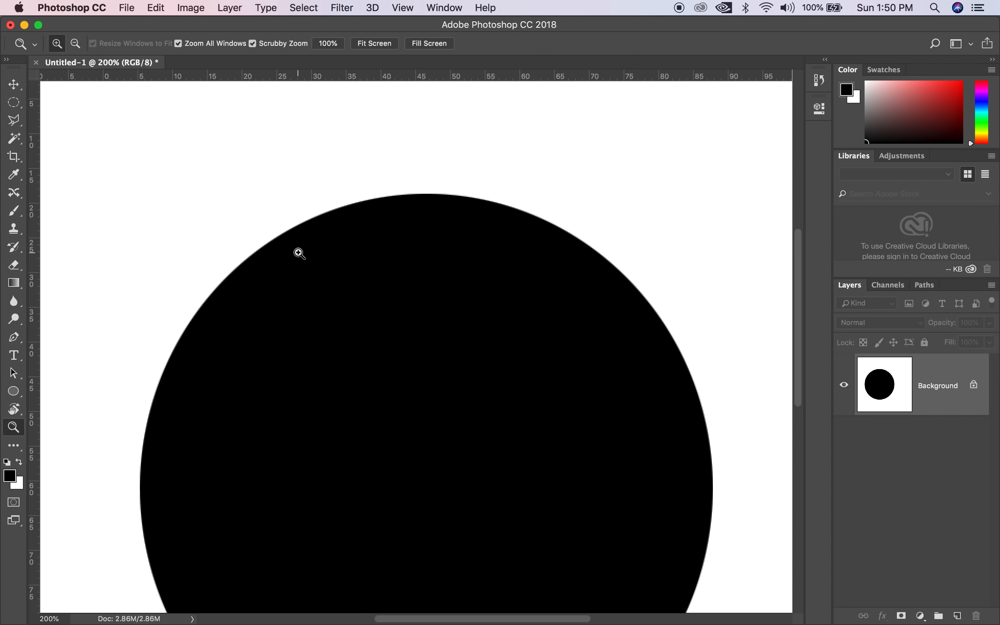
{"action": "left_click", "coordinate": [285, 252]}
{"action": "left_click", "coordinate": [284, 252]}
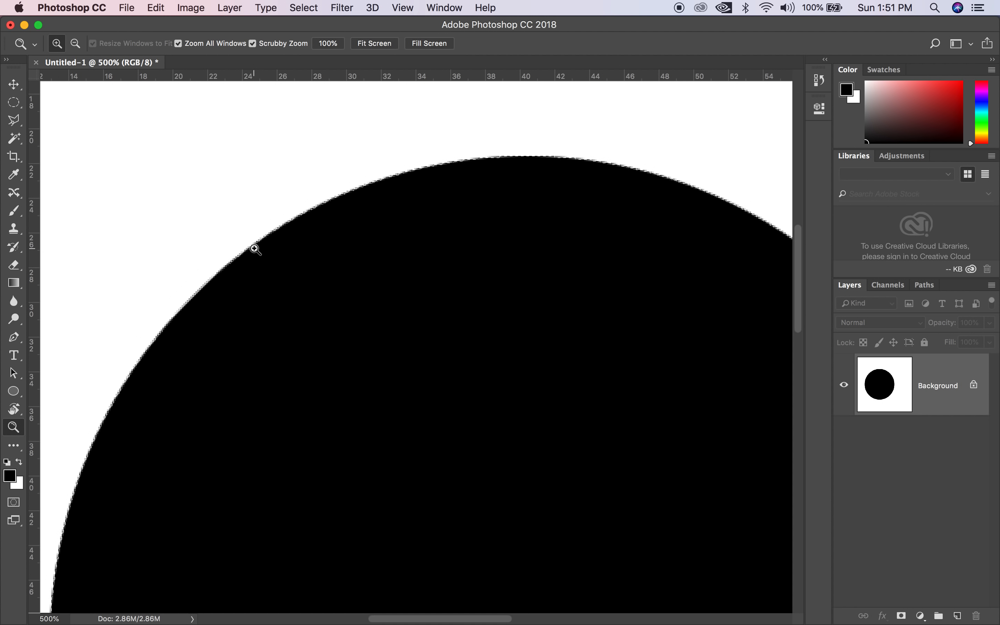
{"action": "left_click", "coordinate": [441, 275], "text": "alt"}
{"action": "left_click", "coordinate": [481, 364], "text": "alt"}
{"action": "left_click", "coordinate": [495, 386], "text": "alt"}
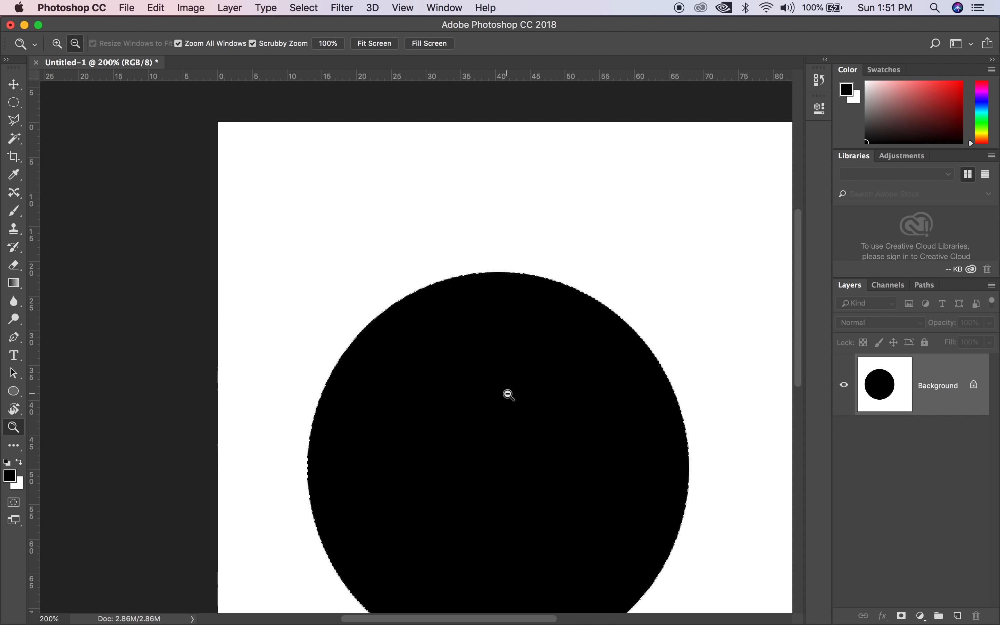
{"action": "left_click", "coordinate": [508, 393], "text": "alt"}
{"action": "left_click_drag", "start_coordinate": [506, 384], "coordinate": [361, 277]}
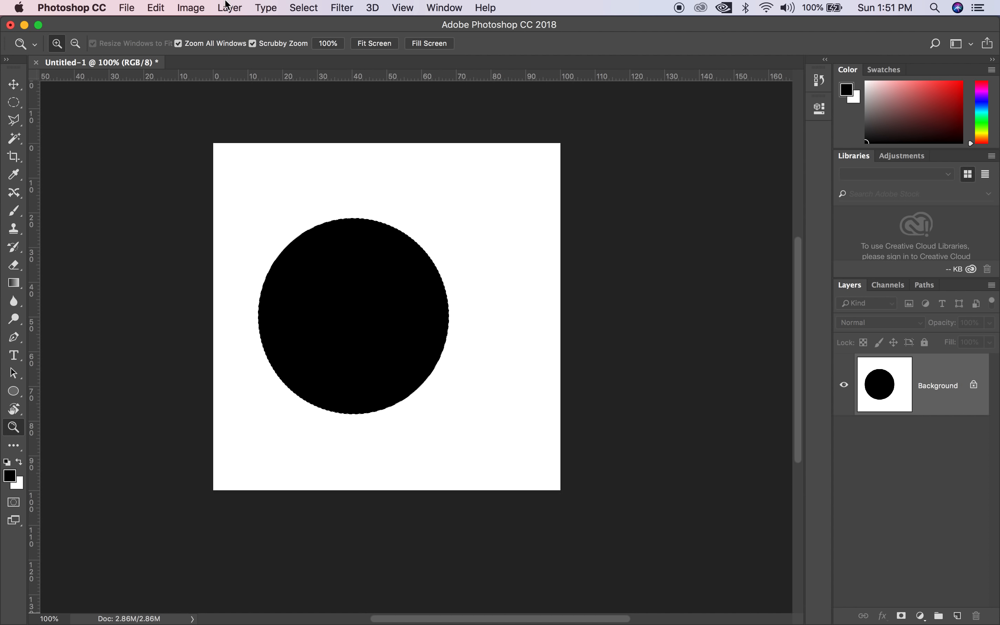
Step: Step back to remove the circle's fill, clear the selection, and look over the remaining selection commands
{"action": "left_click", "coordinate": [172, 6]}
{"action": "mouse_move", "coordinate": [151, 5]}
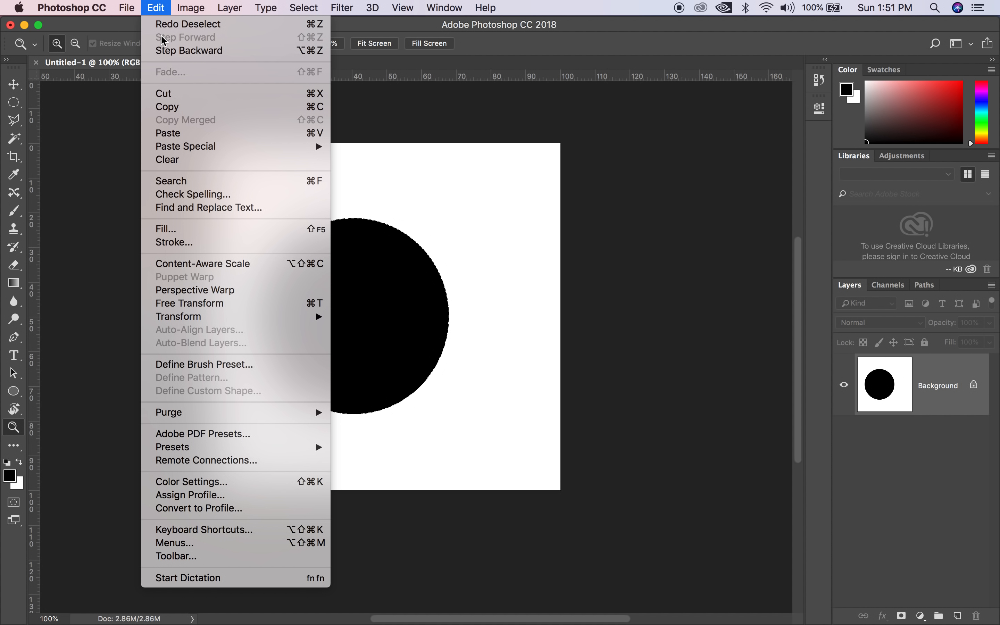
{"action": "left_click", "coordinate": [203, 56]}
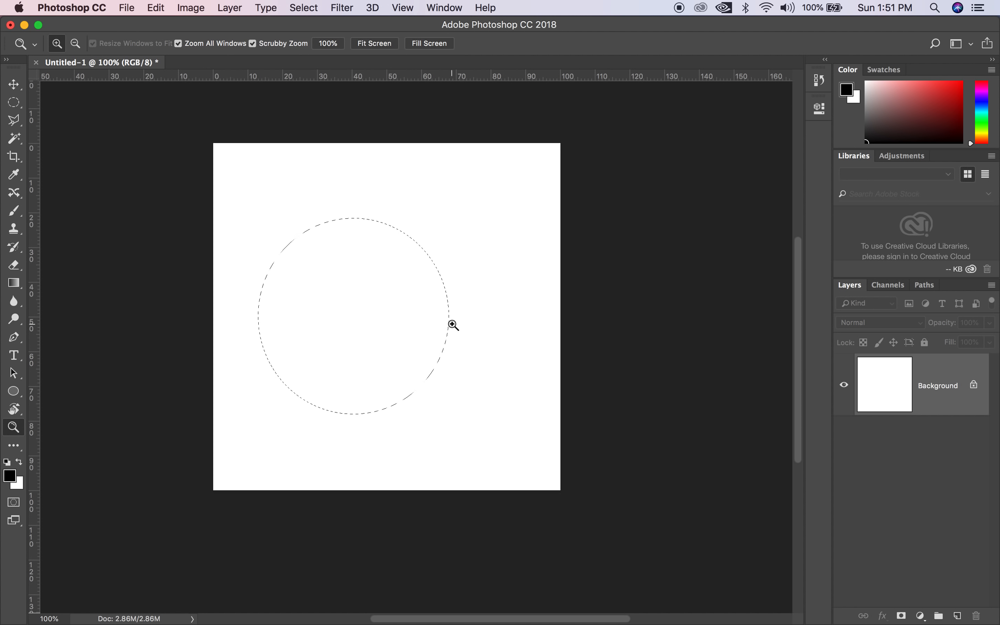
{"action": "key", "text": "super+d"}
{"action": "left_click", "coordinate": [339, 6]}
{"action": "left_click", "coordinate": [336, 7]}
{"action": "left_click", "coordinate": [313, 7]}
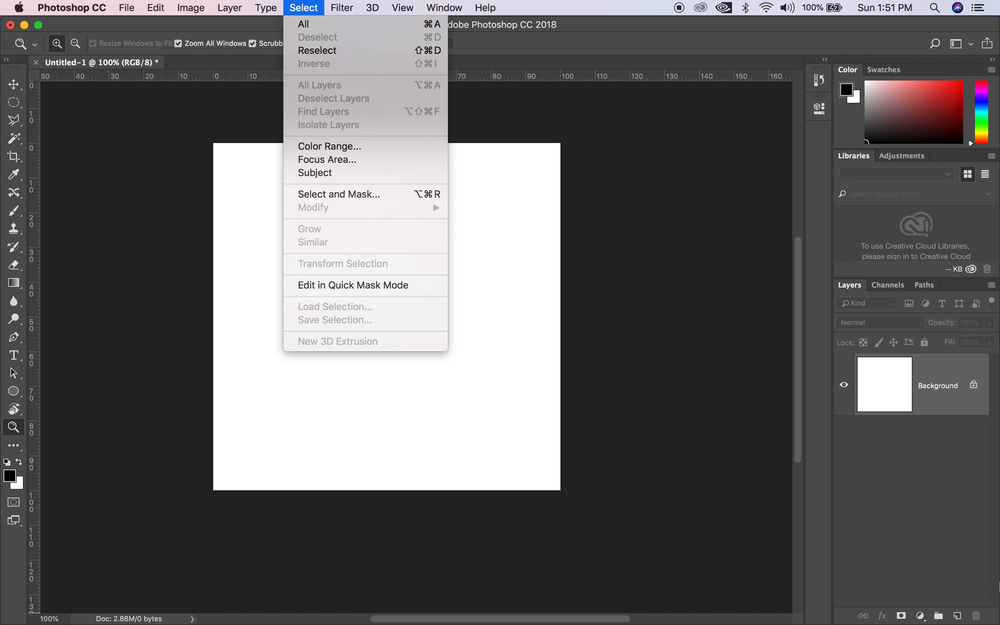
{"action": "left_click", "coordinate": [886, 457]}
Step: Widen the Layers panel and replace the Background with a new empty layer by adding the layer and deleting the Background
{"action": "left_click_drag", "start_coordinate": [833, 363], "coordinate": [620, 362]}
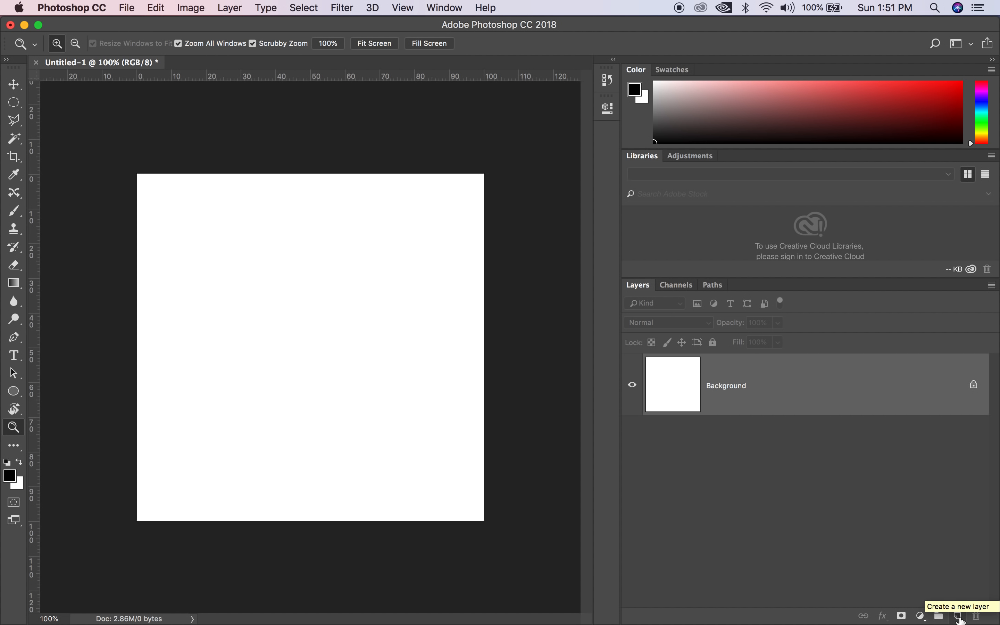
{"action": "left_click", "coordinate": [958, 616]}
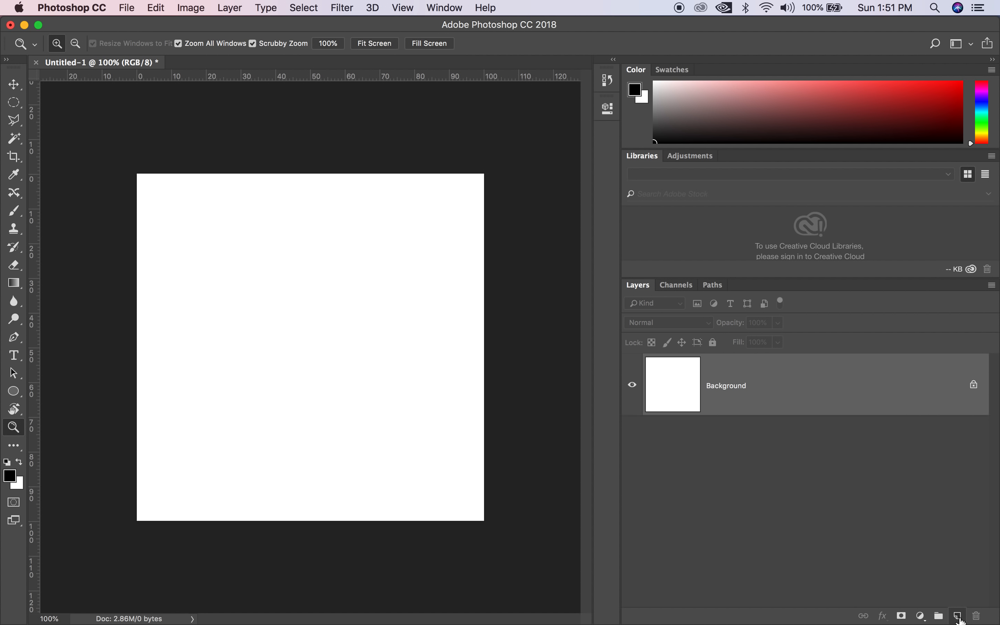
{"action": "left_click_drag", "start_coordinate": [773, 438], "coordinate": [977, 616]}
{"action": "left_click", "coordinate": [765, 460]}
{"action": "left_click", "coordinate": [745, 490]}
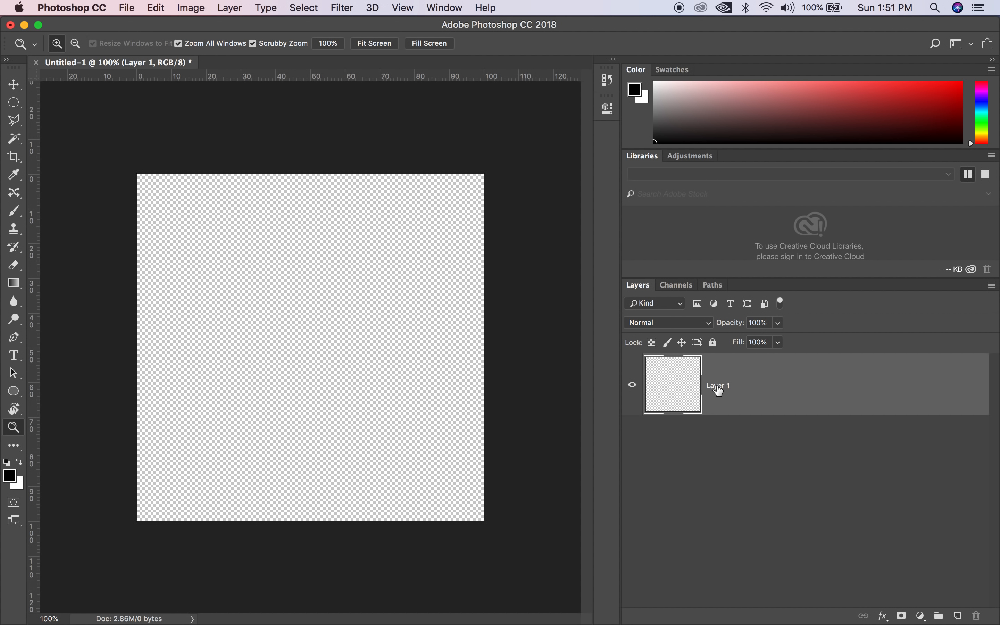
Step: Rename the new layer as shapes
{"action": "double_click", "coordinate": [718, 389]}
{"action": "type", "text": "s"}
{"action": "key", "text": "Return"}
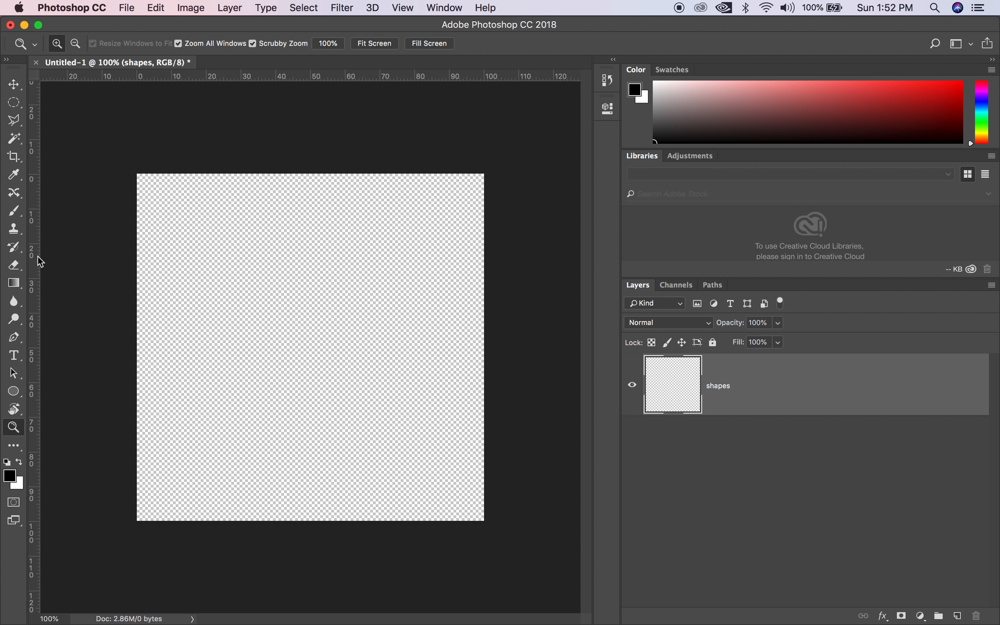
Step: View the available shape tools, and switch from the Ellipse tool to the Move tool and back
{"action": "left_click", "coordinate": [17, 391]}
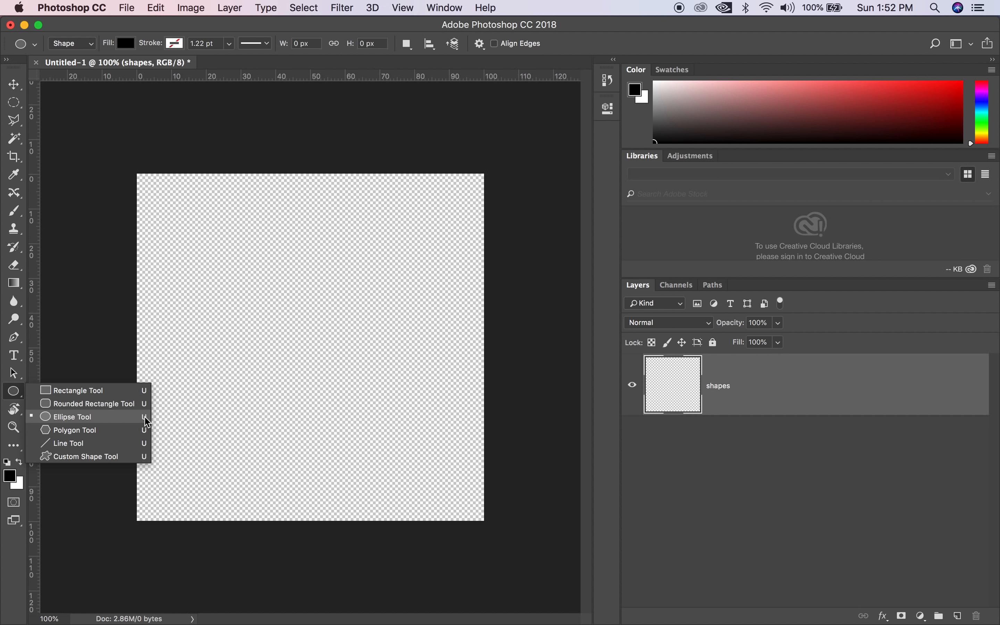
{"action": "left_click", "coordinate": [135, 397]}
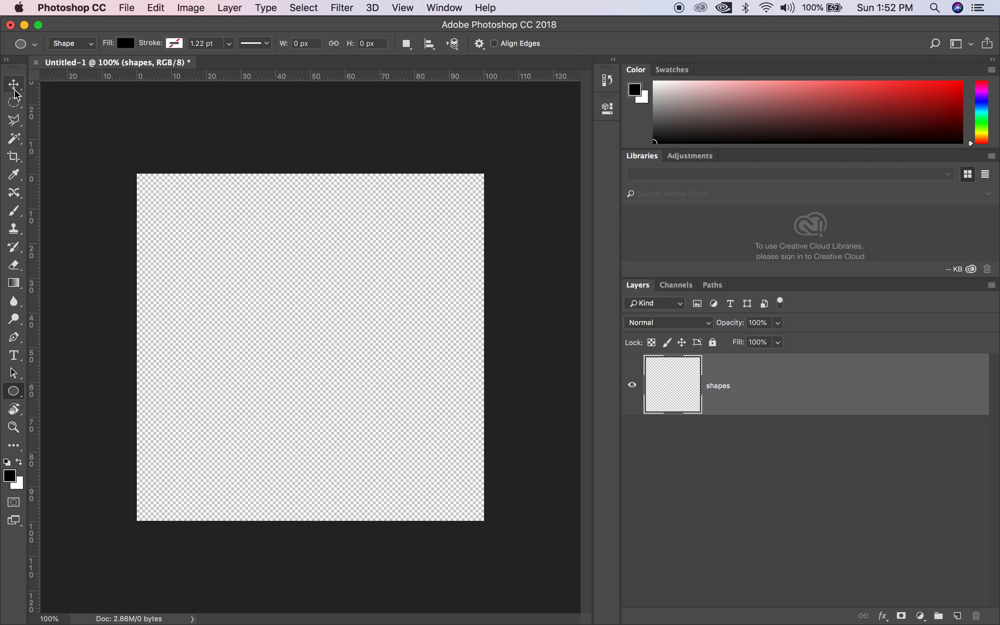
{"action": "key", "text": "v"}
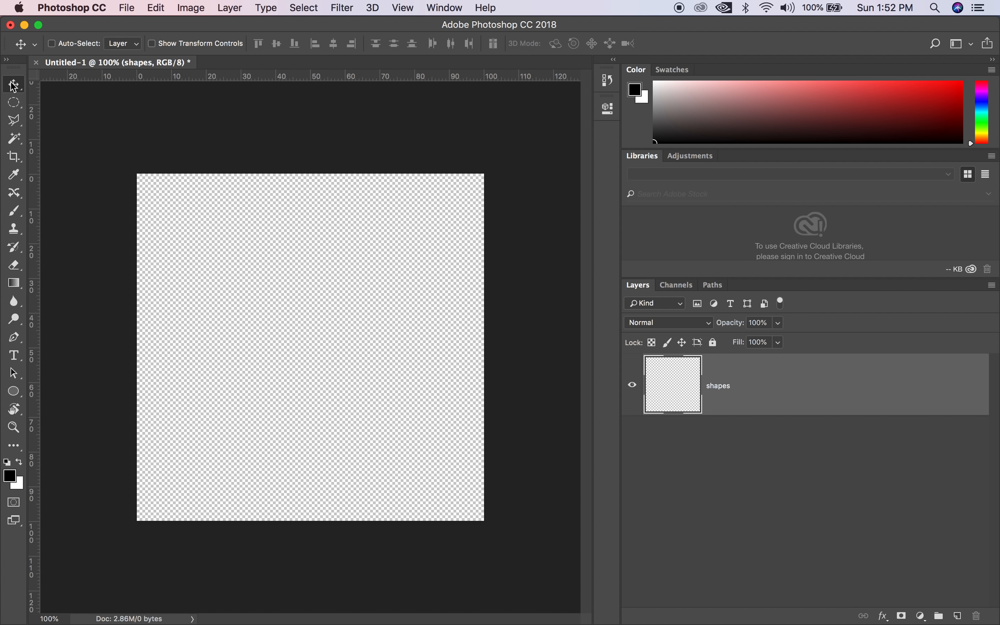
{"action": "key", "text": "u"}
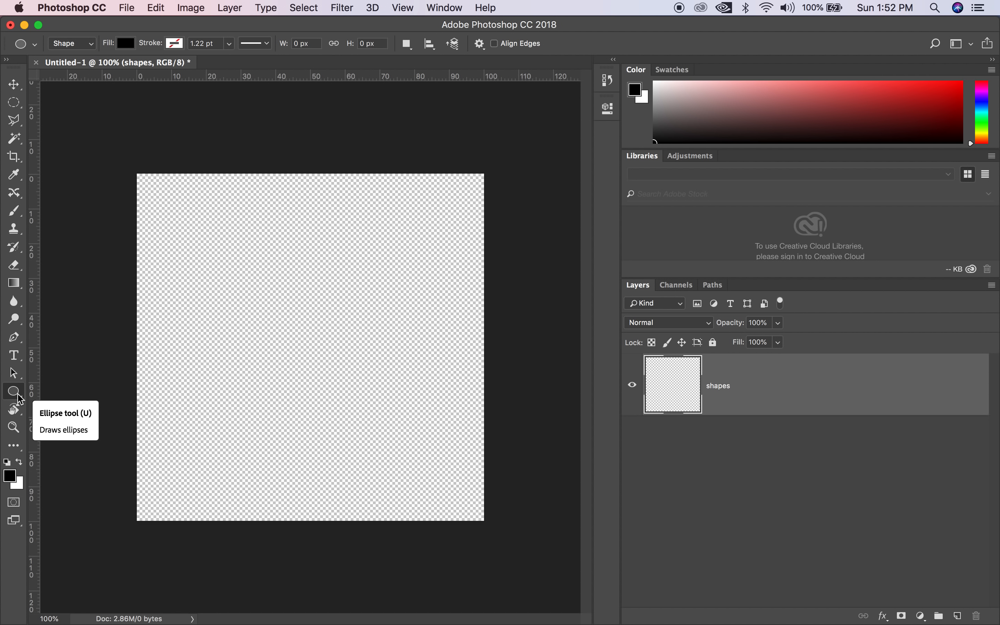
Step: Cycle through the shape tool variants until the Rectangle tool is active
{"action": "key", "text": "shift+u"}
{"action": "key", "text": "shift+u"}
{"action": "key", "text": "shift+u"}
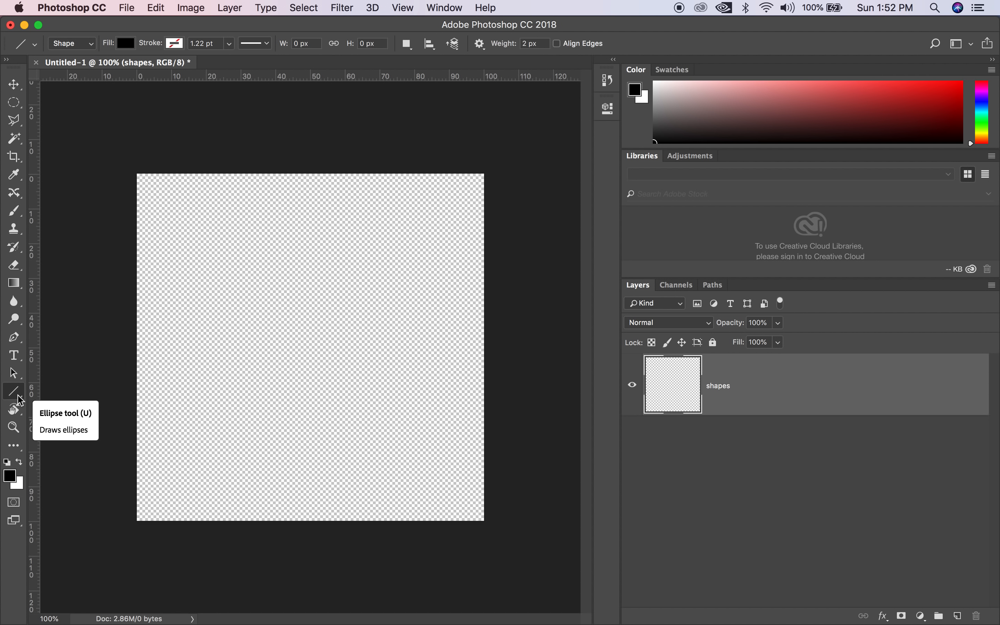
{"action": "key", "text": "shift+u"}
{"action": "key", "text": "shift+u"}
{"action": "key", "text": "shift+u"}
{"action": "key", "text": "shift+u"}
{"action": "key", "text": "shift+u"}
{"action": "key", "text": "shift+u"}
{"action": "key", "text": "shift+u"}
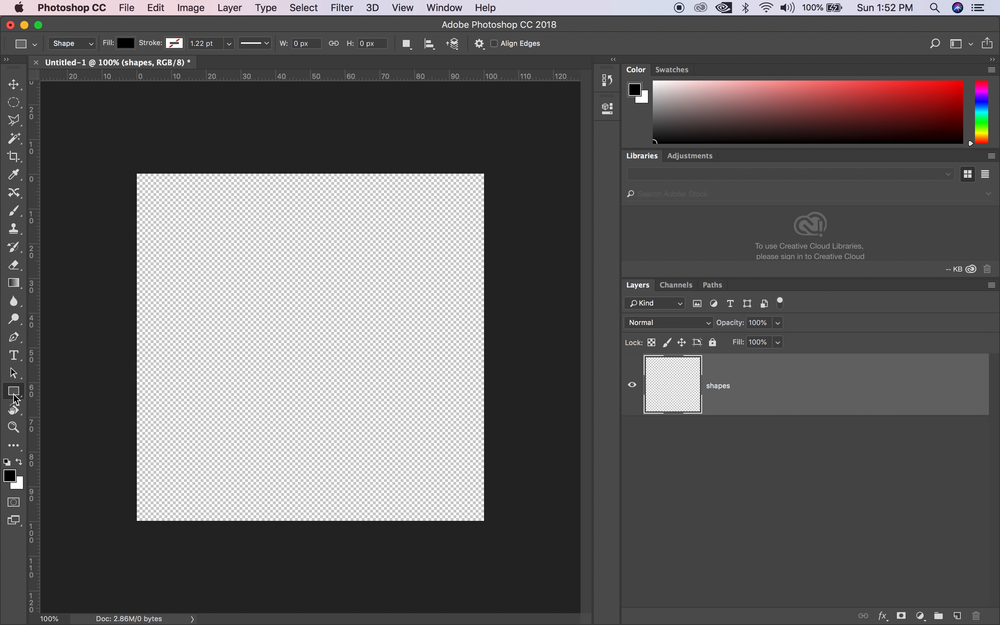
Step: Switch to the Custom Shape tool and browse its preset shapes and the list of additional shape libraries
{"action": "left_click_drag", "start_coordinate": [14, 390], "coordinate": [87, 456]}
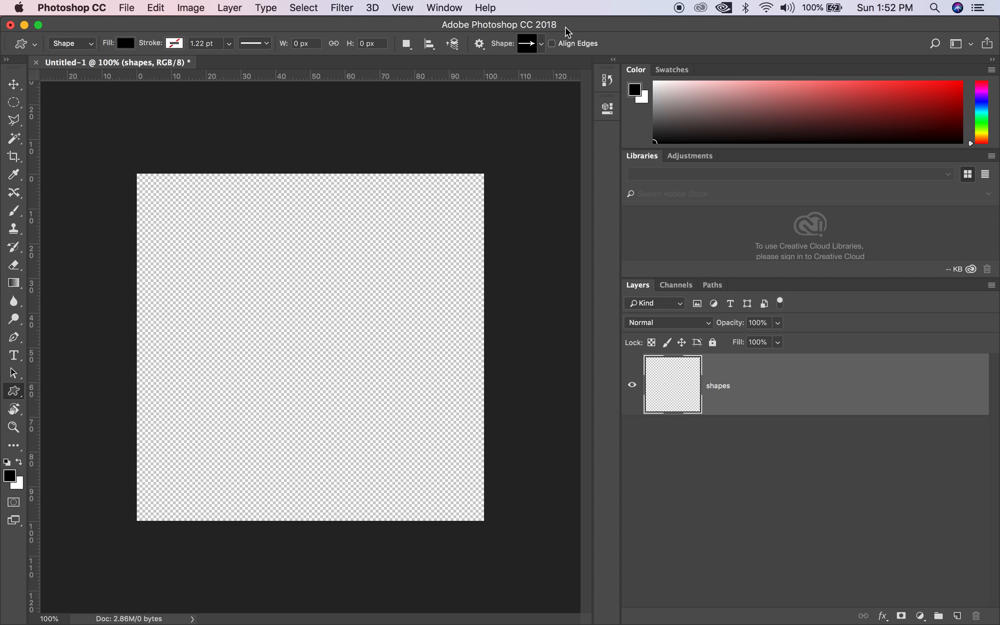
{"action": "left_click", "coordinate": [542, 45]}
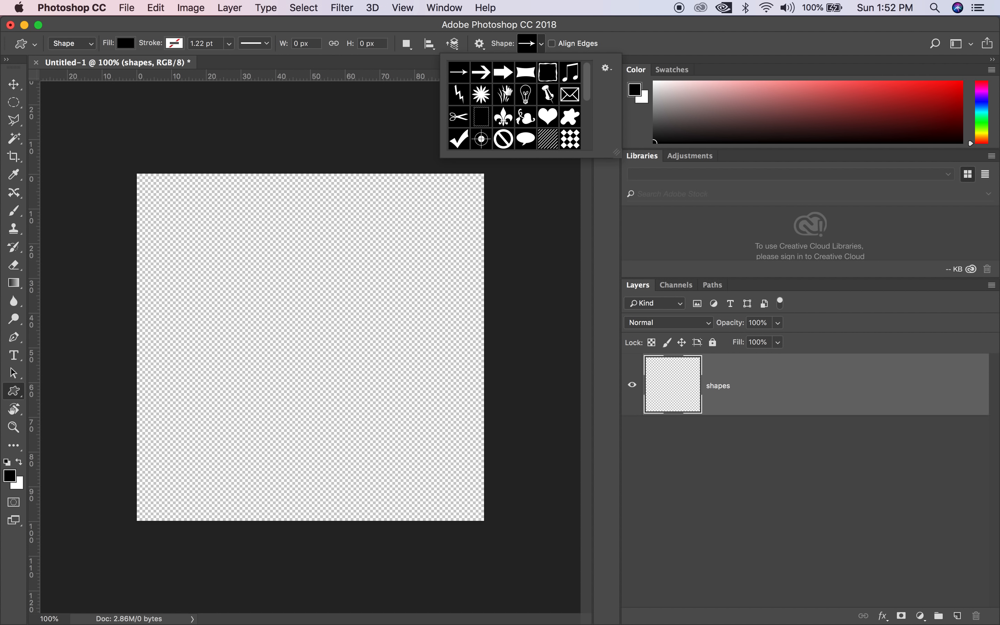
{"action": "scroll", "coordinate": [557, 111], "scroll_direction": "down", "scroll_amount": 15}
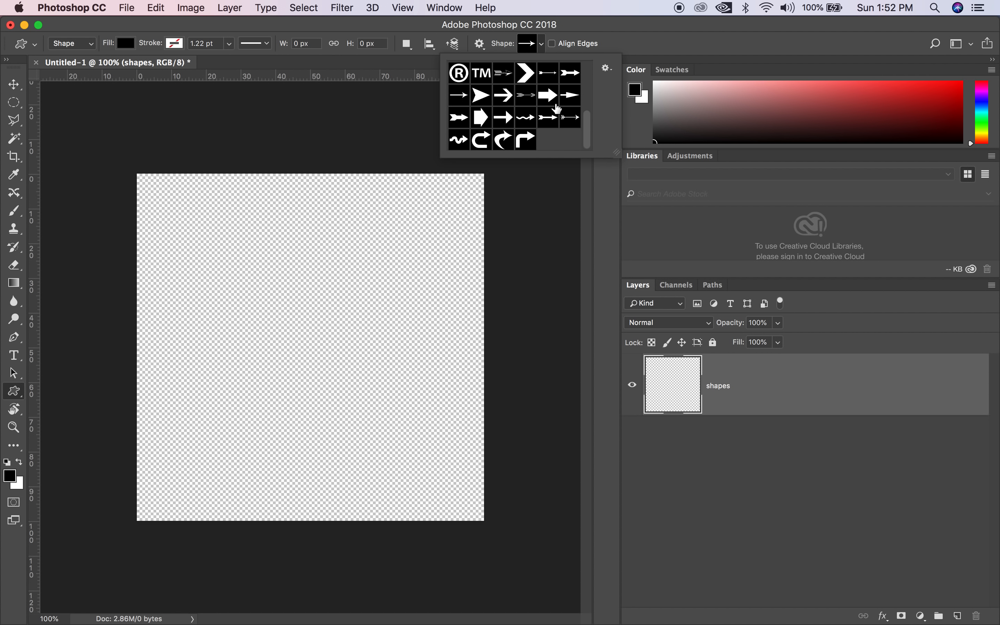
{"action": "scroll", "coordinate": [556, 109], "scroll_direction": "up", "scroll_amount": 15}
{"action": "left_click", "coordinate": [606, 69]}
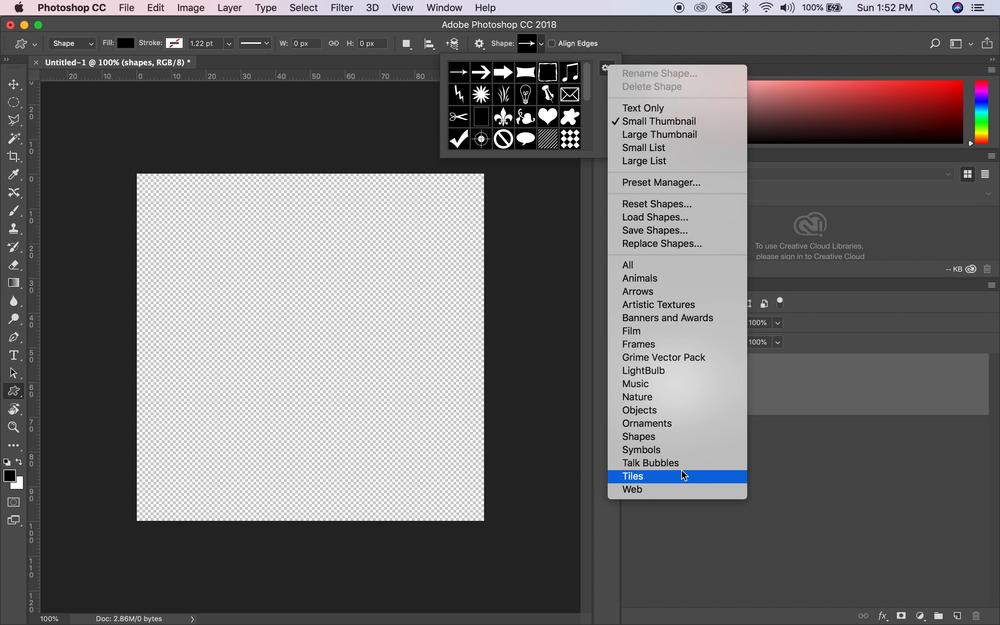
{"action": "left_click", "coordinate": [542, 45]}
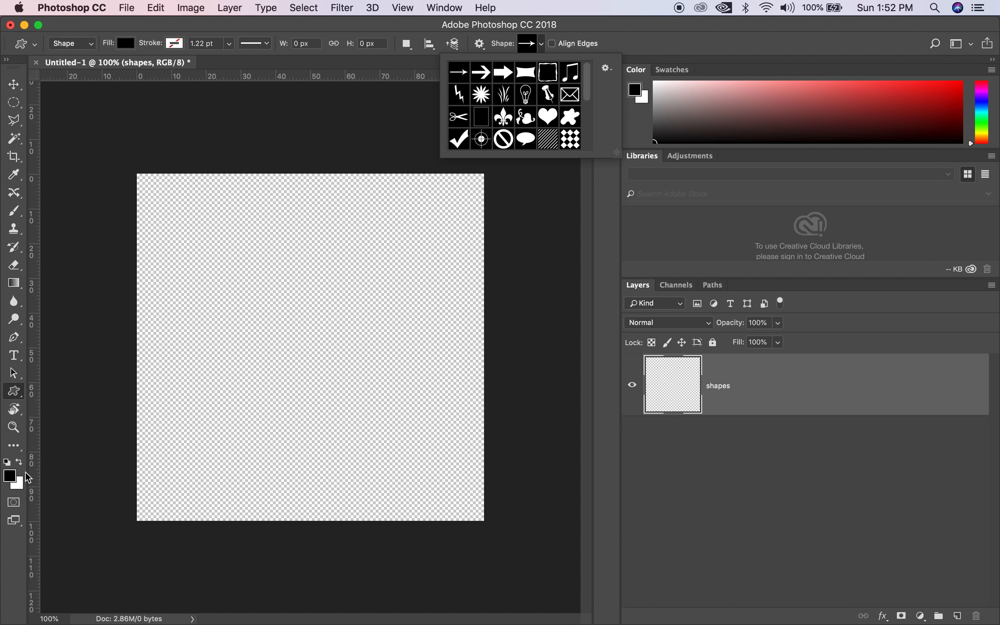
Step: Activate the Rectangle tool and review its fill color, stroke color, stroke width and stroke line options
{"action": "left_click", "coordinate": [14, 391]}
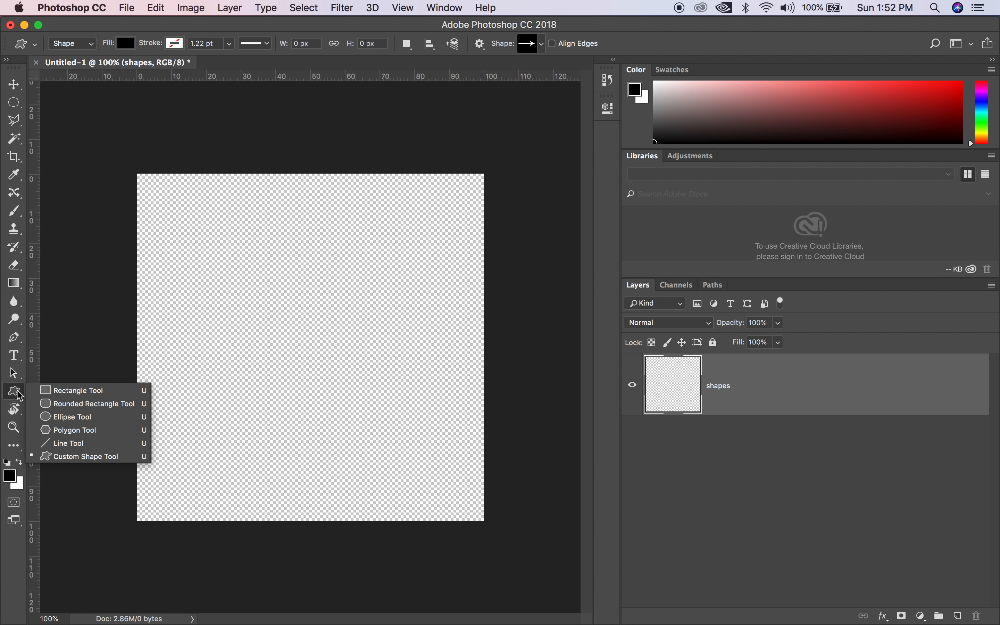
{"action": "left_click", "coordinate": [72, 391]}
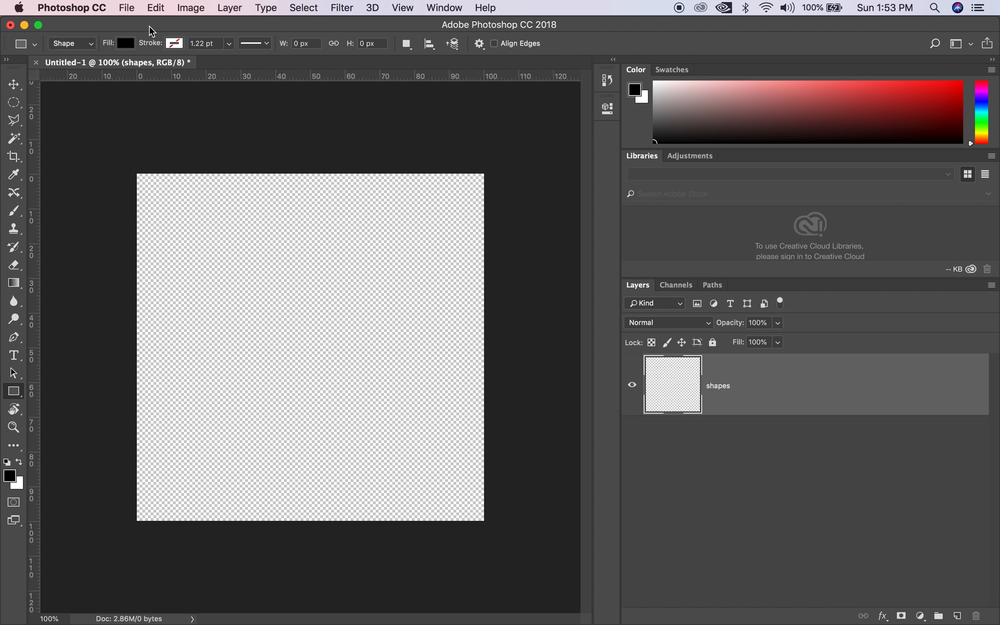
{"action": "left_click", "coordinate": [124, 44]}
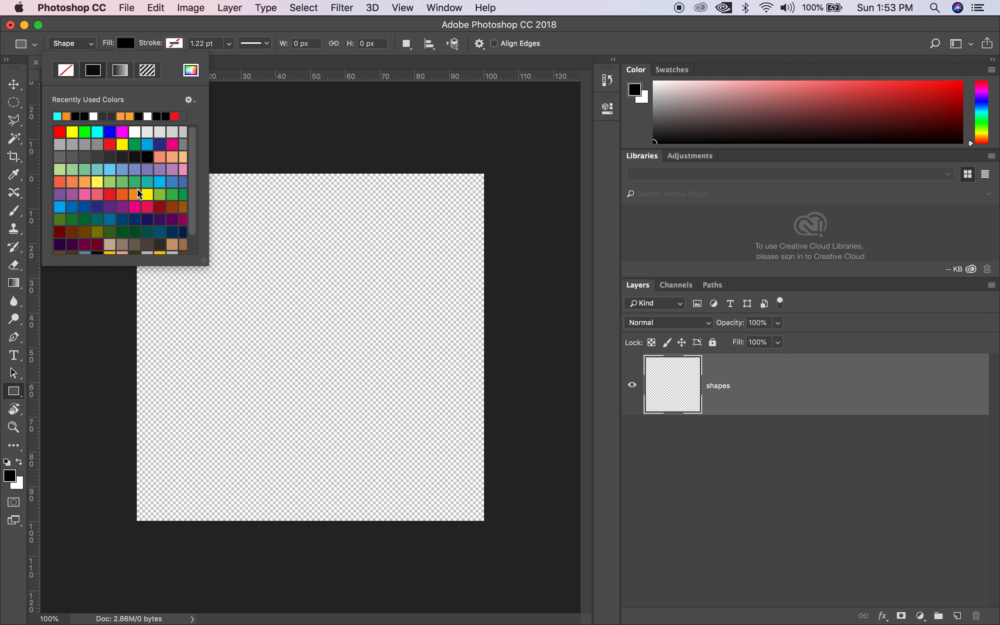
{"action": "left_click", "coordinate": [176, 45]}
{"action": "left_click", "coordinate": [177, 45]}
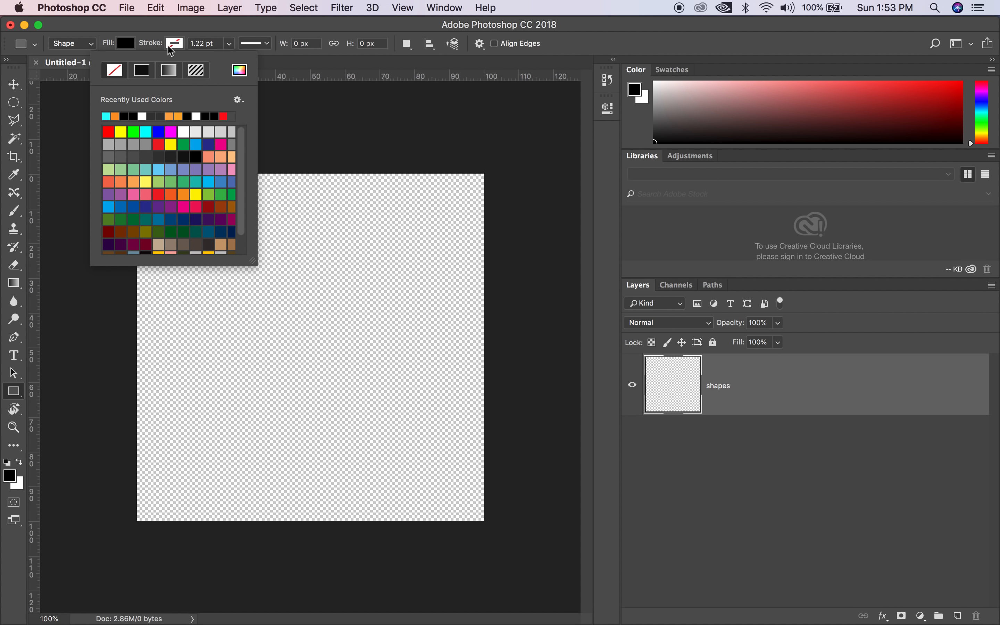
{"action": "left_click", "coordinate": [228, 24]}
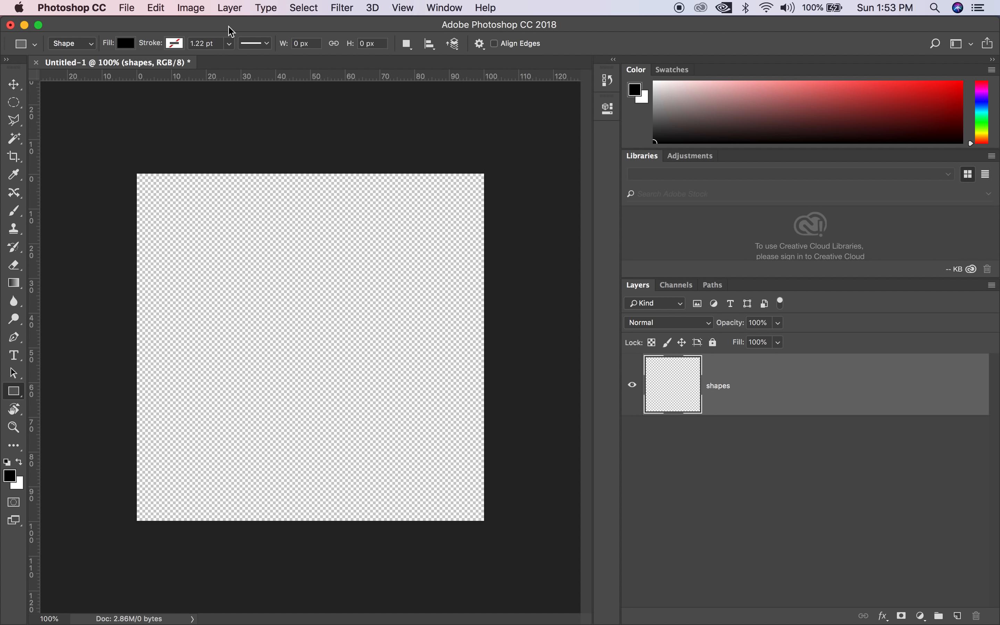
{"action": "left_click", "coordinate": [230, 43]}
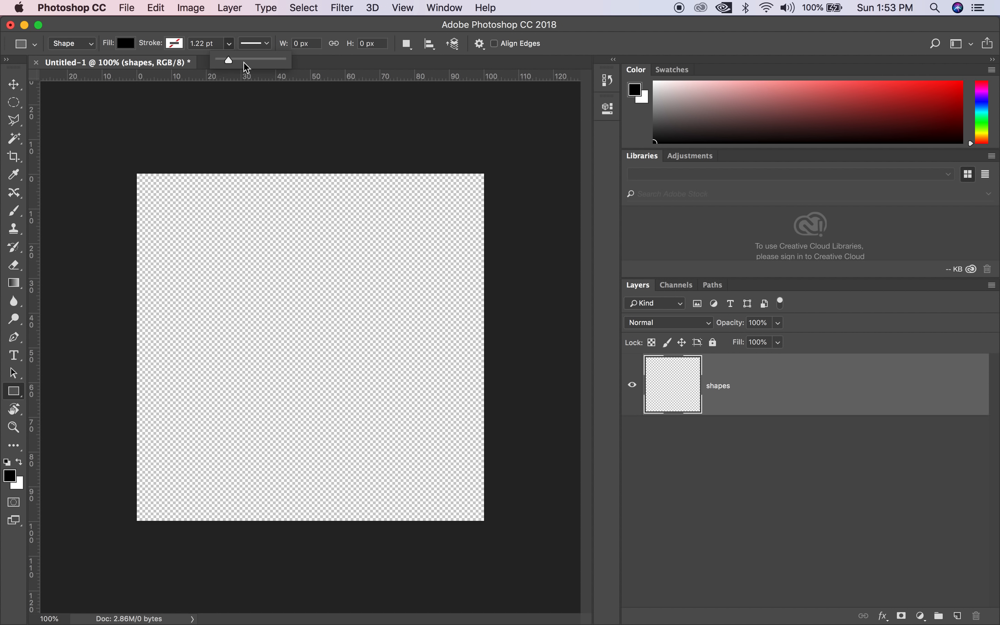
{"action": "left_click", "coordinate": [267, 43]}
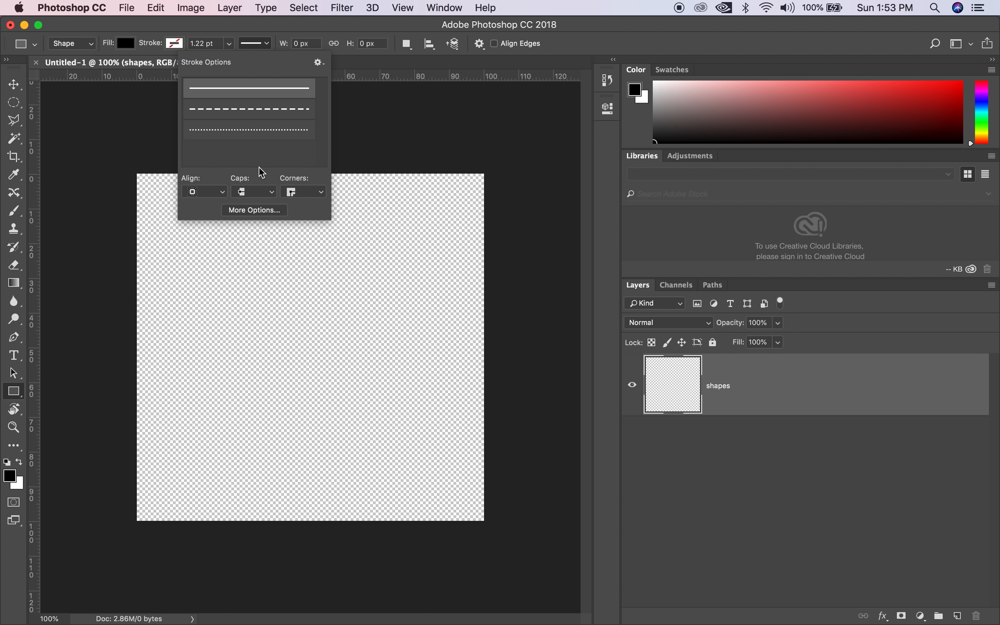
Step: Review the Rectangle tool's path operations, path alignment, path arrangement and path constraint options
{"action": "left_click", "coordinate": [304, 36]}
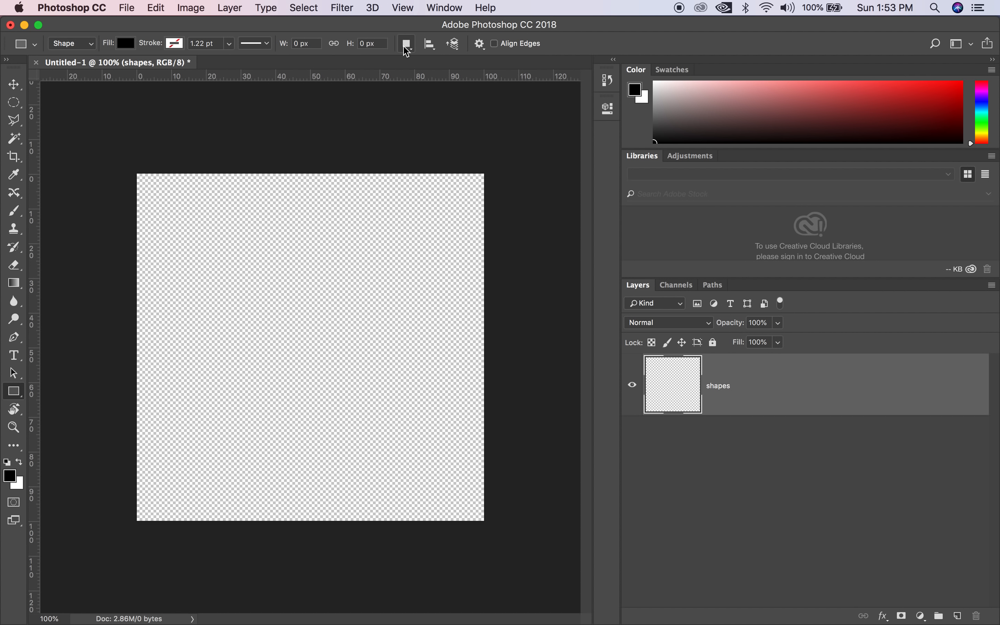
{"action": "left_click", "coordinate": [406, 44]}
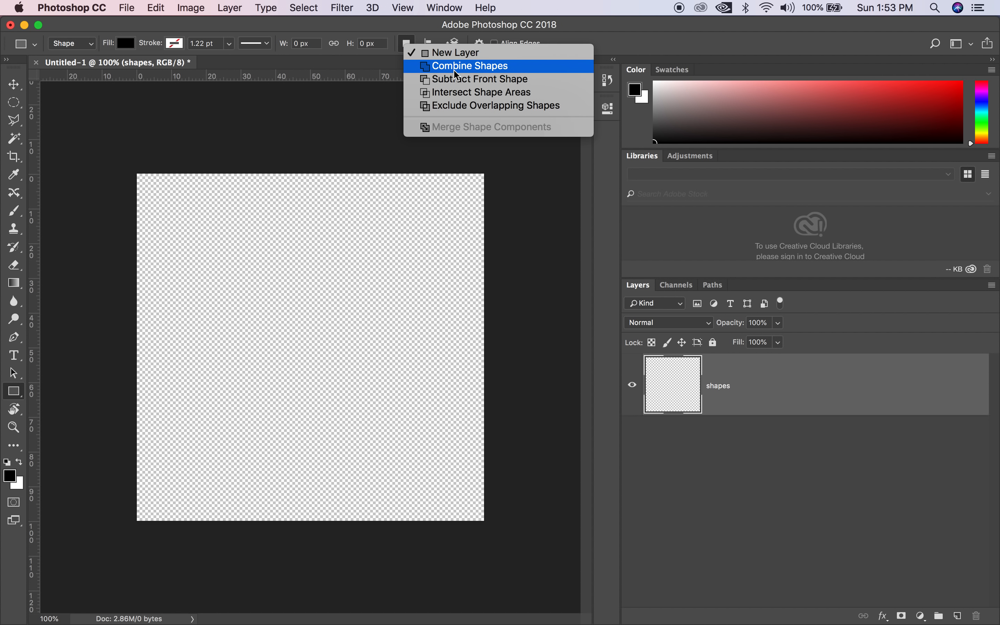
{"action": "left_click", "coordinate": [431, 28]}
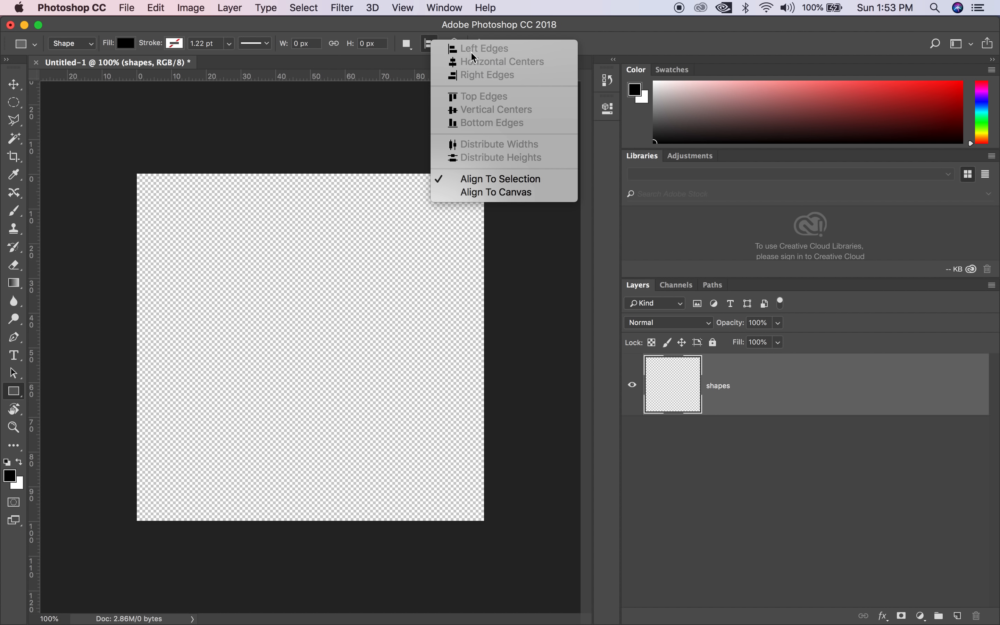
{"action": "left_click", "coordinate": [406, 81]}
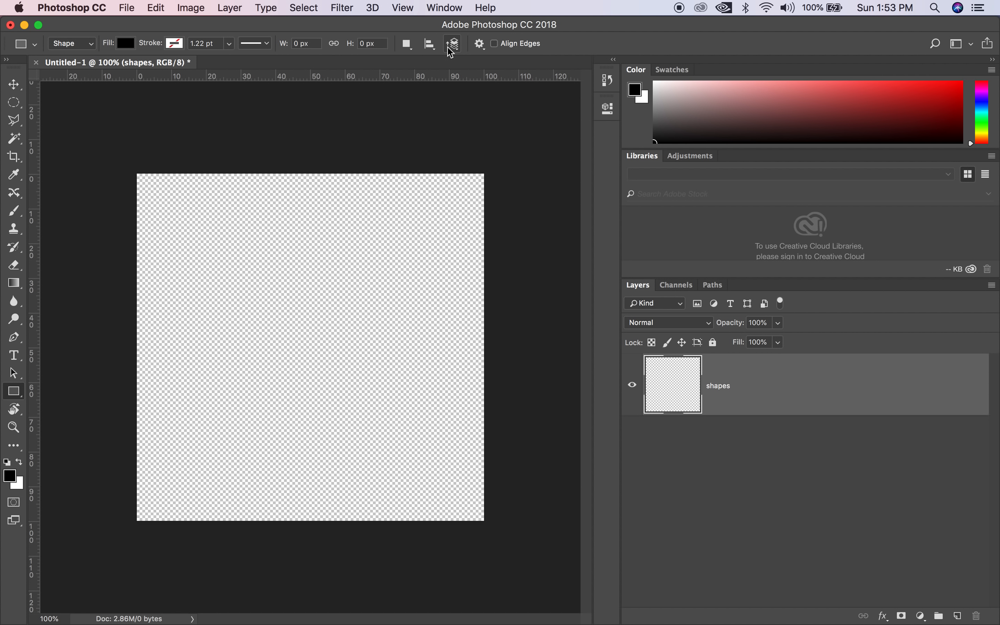
{"action": "left_click", "coordinate": [453, 44]}
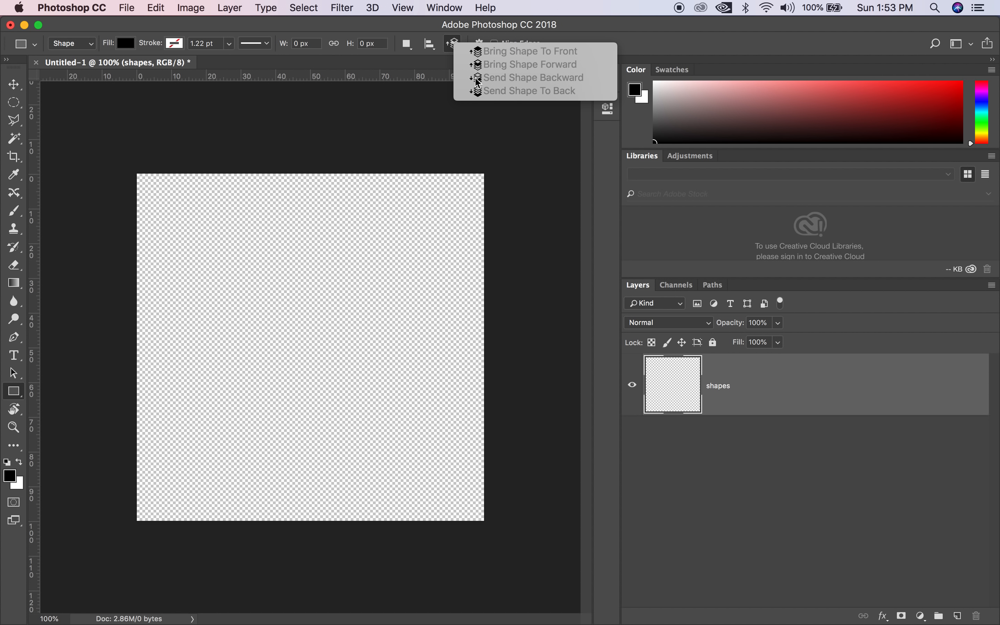
{"action": "left_click", "coordinate": [479, 43]}
{"action": "left_click", "coordinate": [481, 45]}
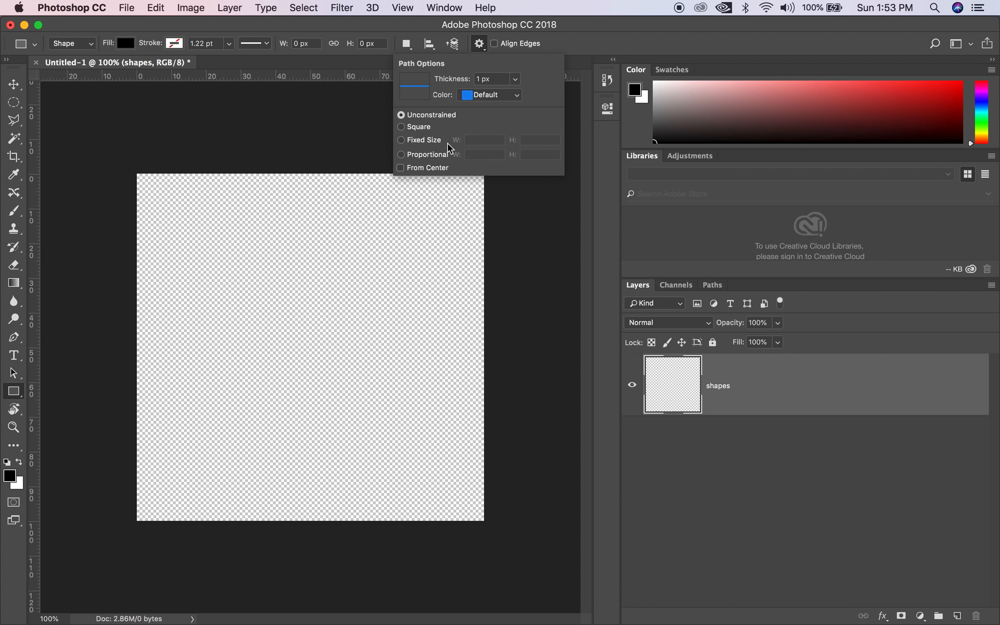
{"action": "left_click", "coordinate": [512, 46]}
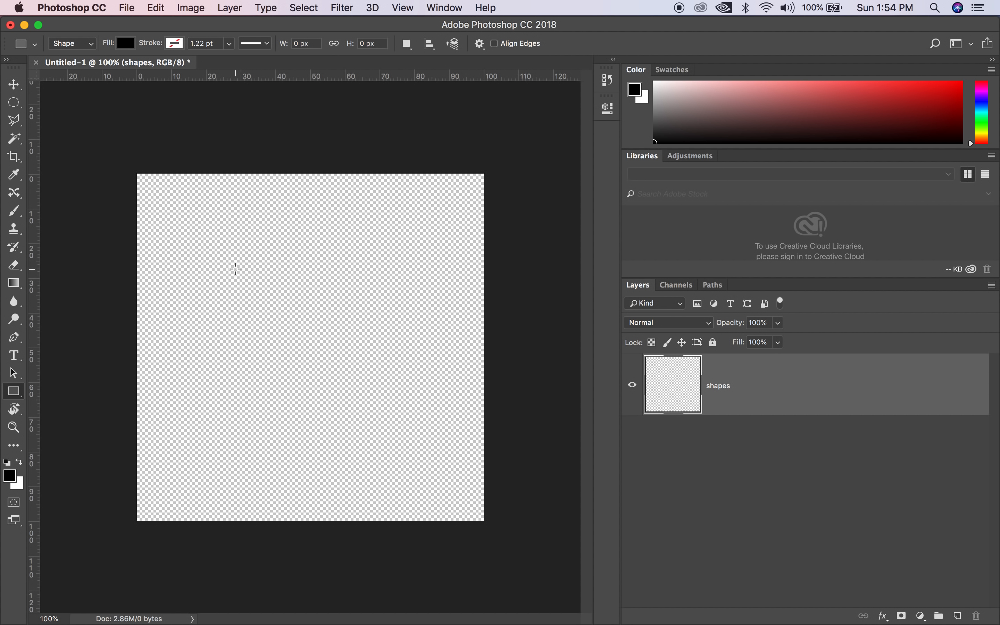
Step: Draw a black rectangle about 456 x 441 px near the middle of the canvas, and set its height to 456 px
{"action": "left_click_drag", "start_coordinate": [228, 277], "coordinate": [385, 429]}
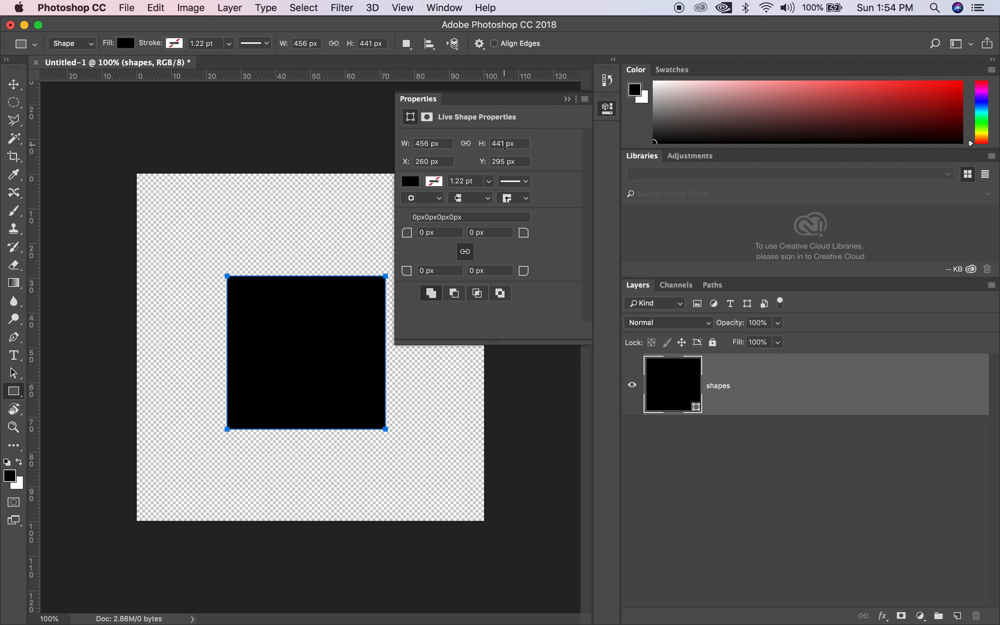
{"action": "left_click_drag", "start_coordinate": [504, 142], "coordinate": [498, 142]}
{"action": "type", "text": "56"}
{"action": "left_click", "coordinate": [504, 162]}
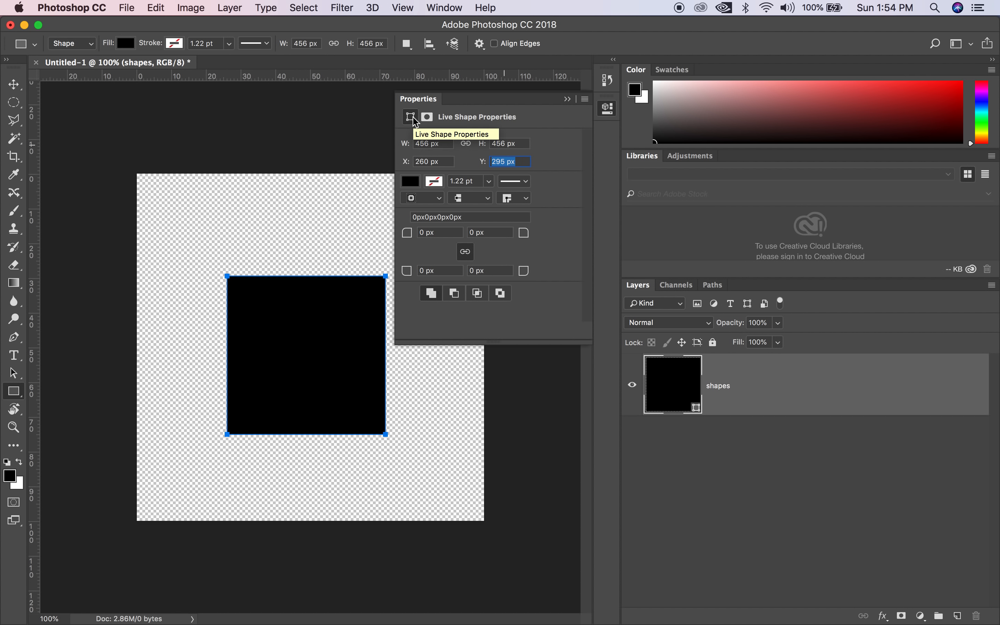
Step: View the square's mask properties, return to its live shape properties and collapse them
{"action": "left_click", "coordinate": [427, 117]}
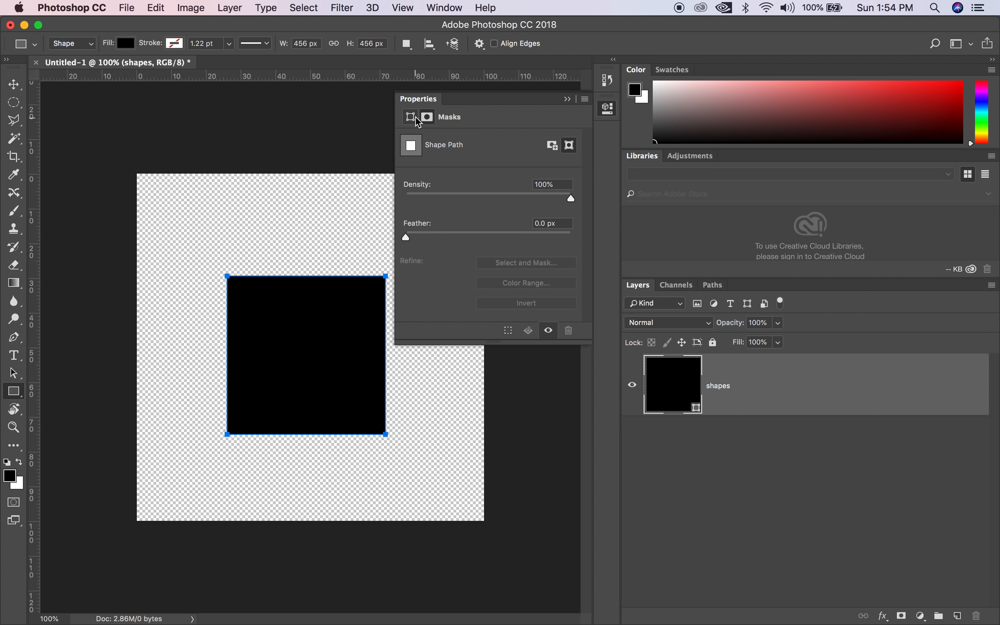
{"action": "left_click", "coordinate": [412, 118]}
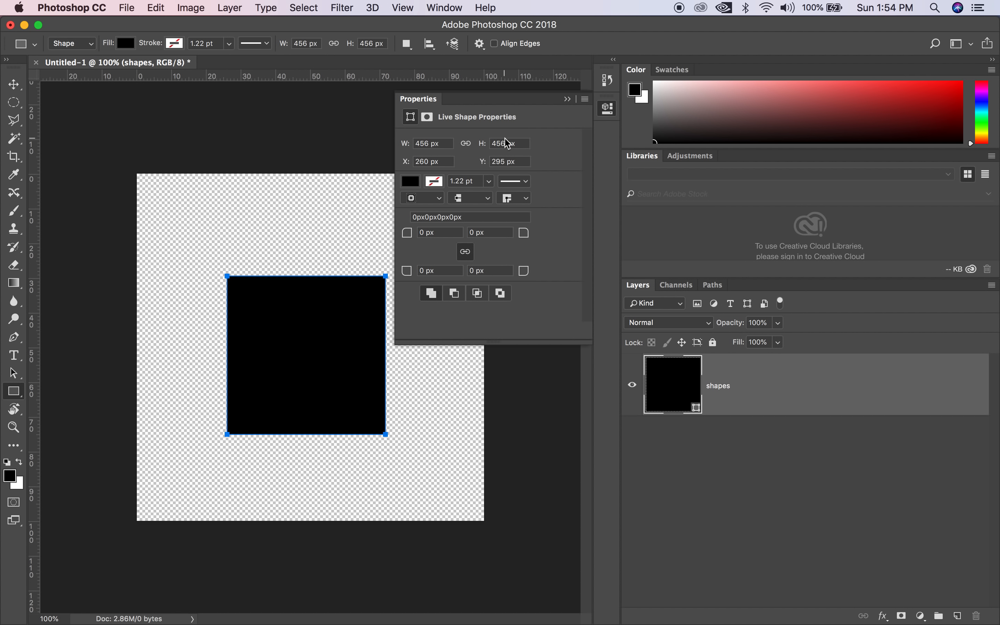
{"action": "left_click", "coordinate": [566, 99]}
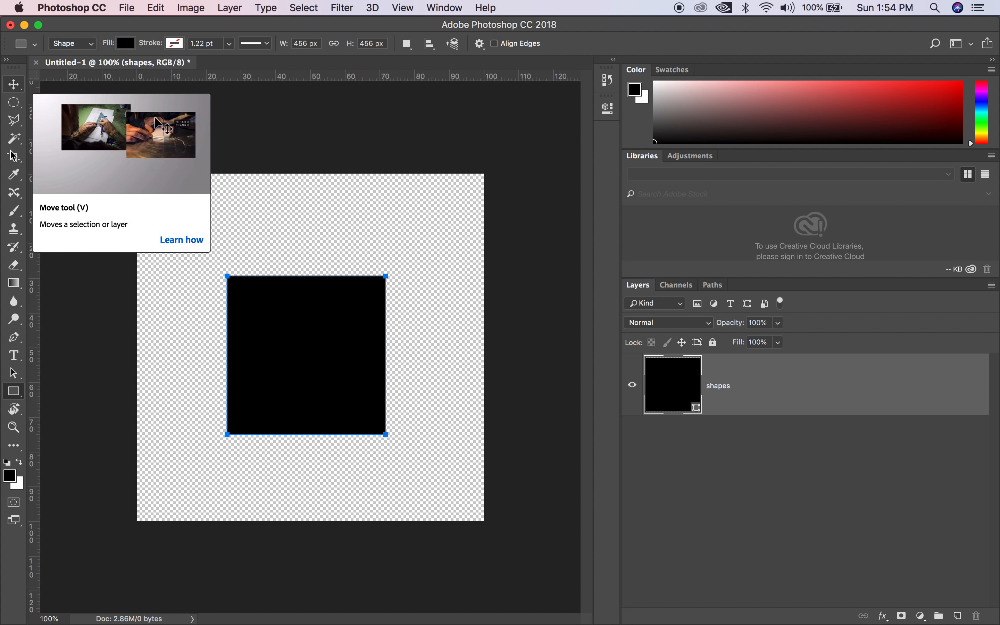
Step: View the path selection tool variants, and use the Path Selection tool to move the whole square around the canvas, leaving it near the middle
{"action": "left_click", "coordinate": [11, 374]}
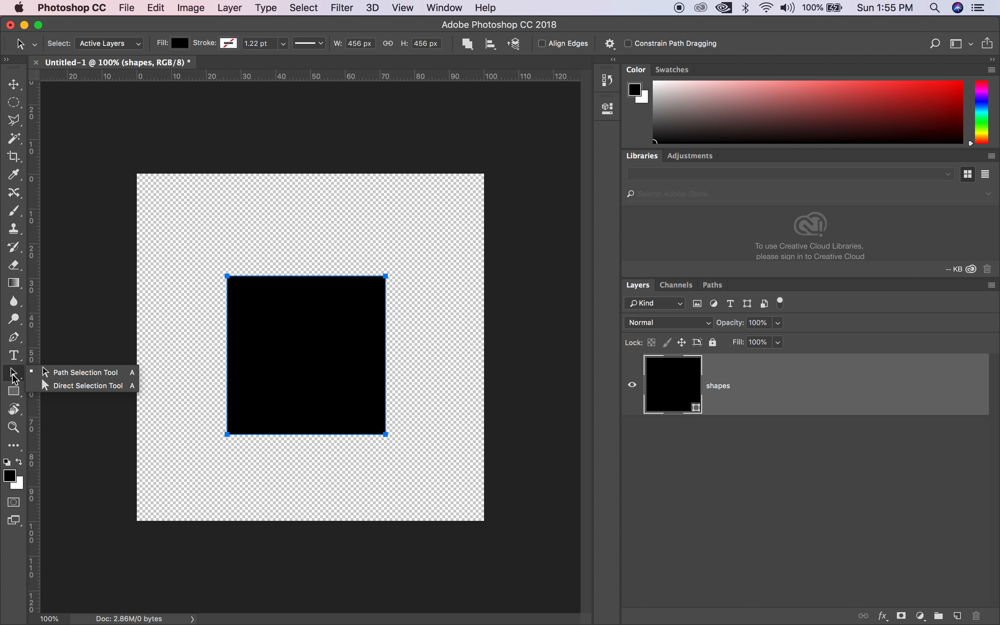
{"action": "left_click", "coordinate": [132, 376]}
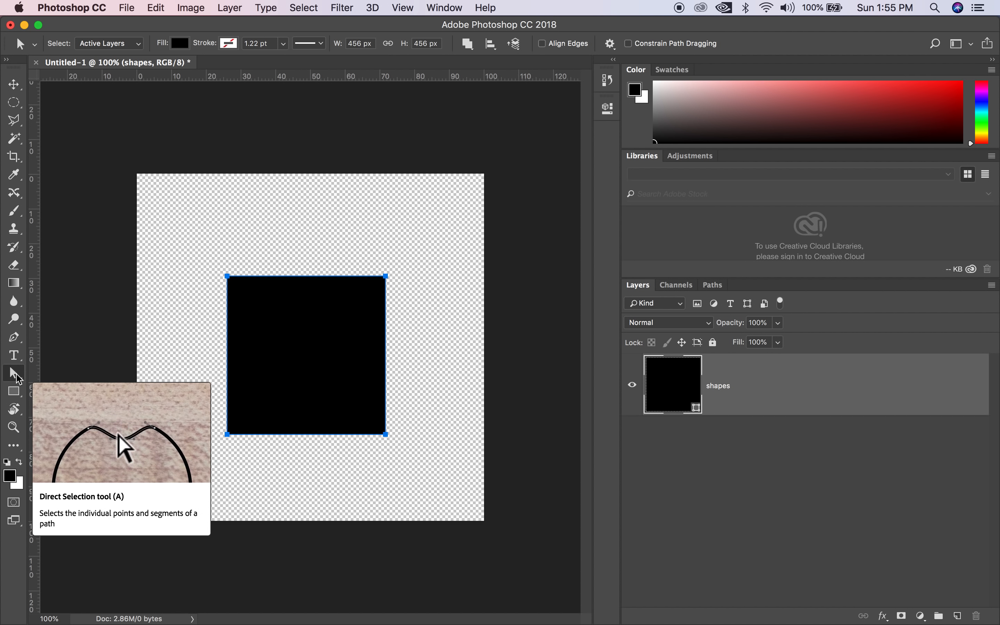
{"action": "left_click_drag", "start_coordinate": [350, 325], "coordinate": [264, 231]}
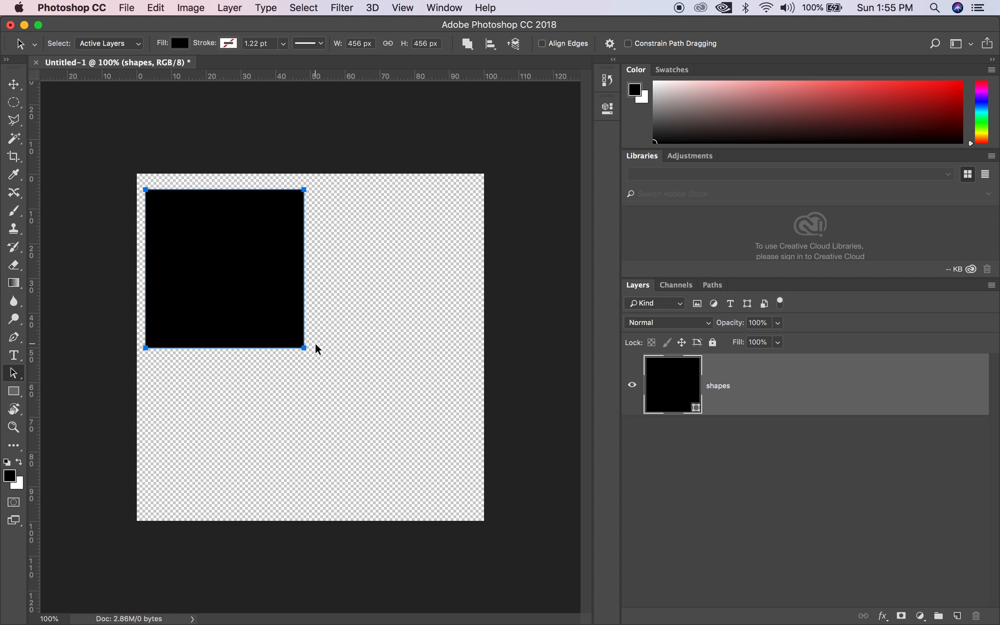
{"action": "left_click_drag", "start_coordinate": [307, 350], "coordinate": [349, 379]}
{"action": "mouse_move", "coordinate": [370, 382]}
{"action": "left_mouse_down"}
{"action": "mouse_move", "coordinate": [335, 442]}
{"action": "mouse_move", "coordinate": [366, 414]}
{"action": "mouse_move", "coordinate": [371, 385]}
{"action": "left_mouse_up"}
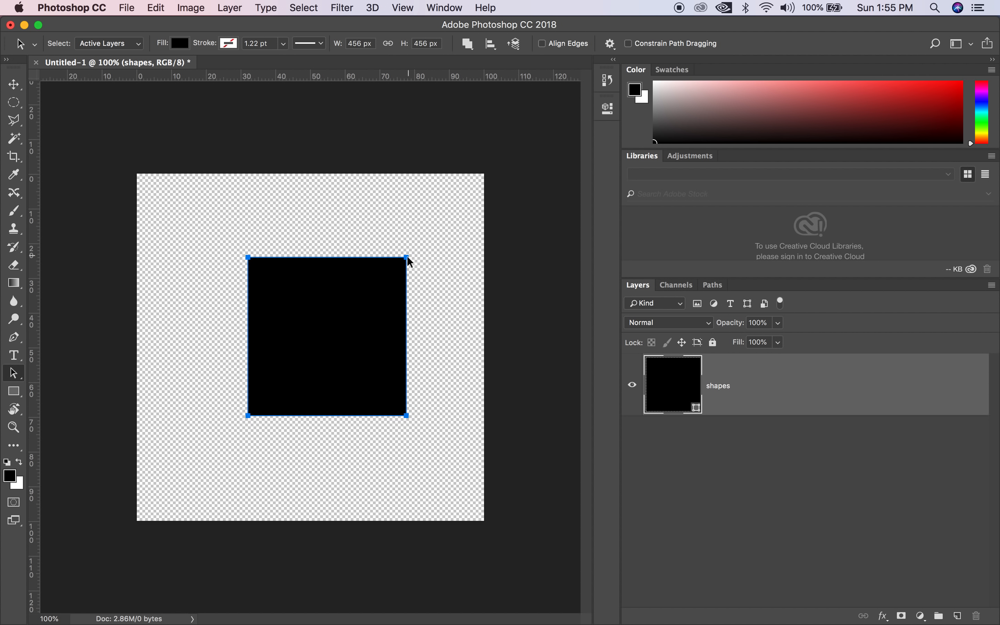
{"action": "left_click_drag", "start_coordinate": [408, 261], "coordinate": [375, 252]}
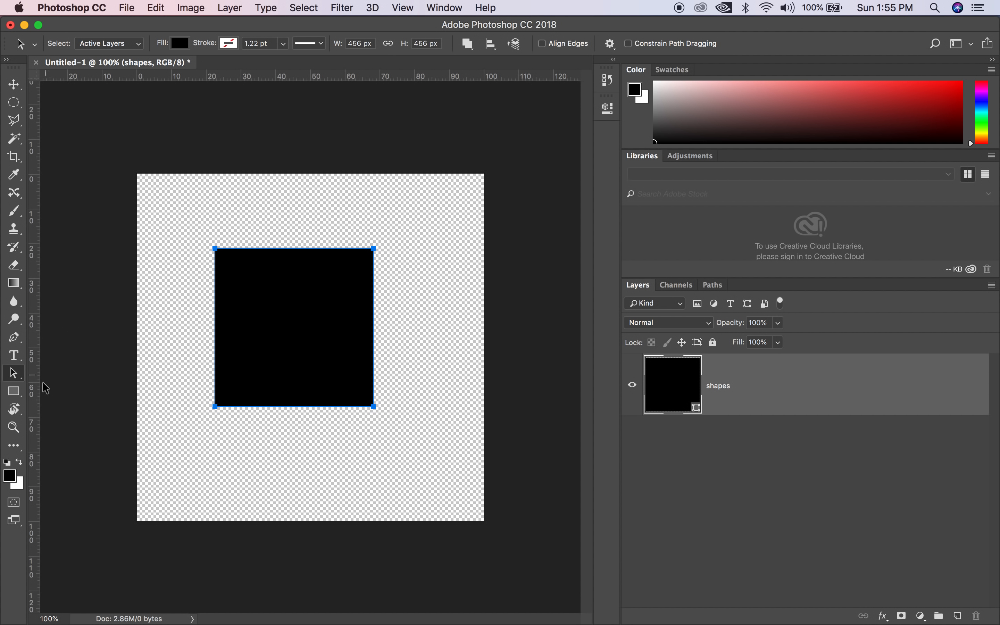
Step: Use the Direct Selection tool to pull the square's upper-left corner point into its interior, accepting conversion to a regular path
{"action": "right_click", "coordinate": [12, 374]}
{"action": "left_click_drag", "start_coordinate": [215, 248], "coordinate": [293, 343]}
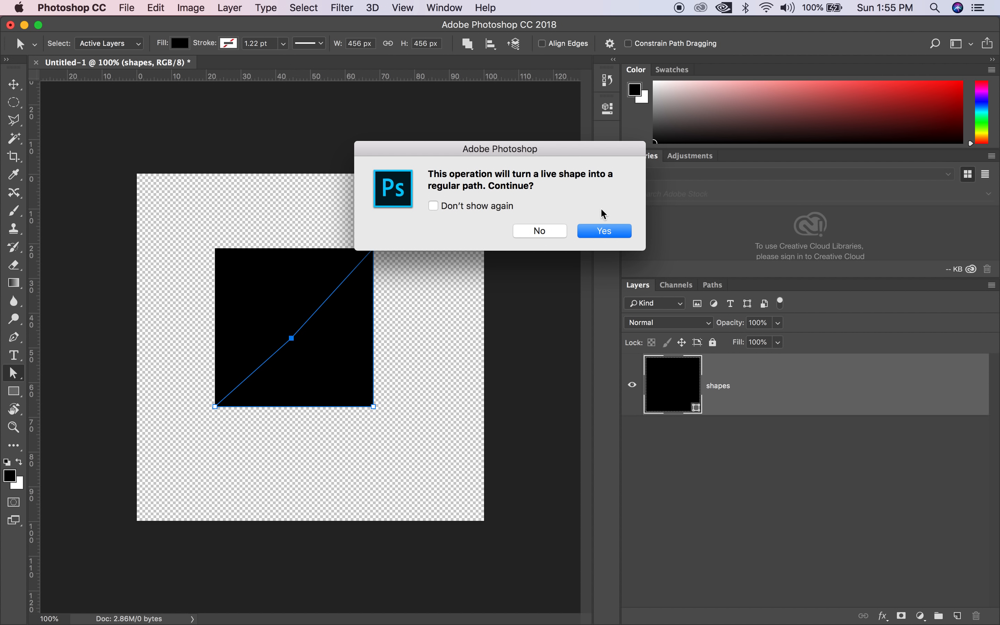
{"action": "left_click", "coordinate": [587, 232]}
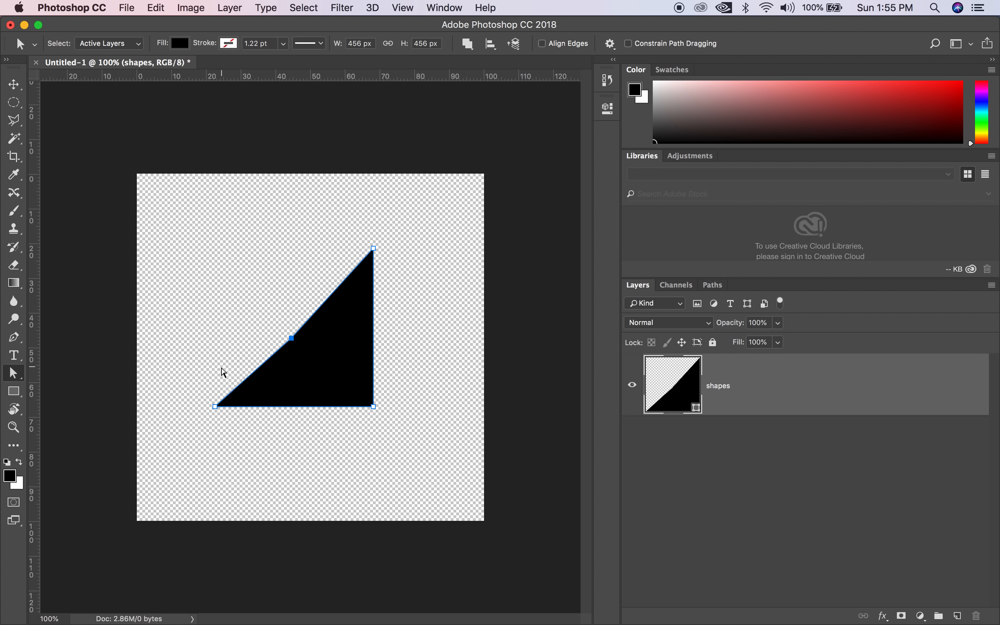
Step: Reshape the path into an irregular four-sided shape by moving its individual corner points, extending one past the canvas's left edge
{"action": "left_click_drag", "start_coordinate": [291, 338], "coordinate": [343, 248]}
{"action": "left_click_drag", "start_coordinate": [373, 406], "coordinate": [441, 412]}
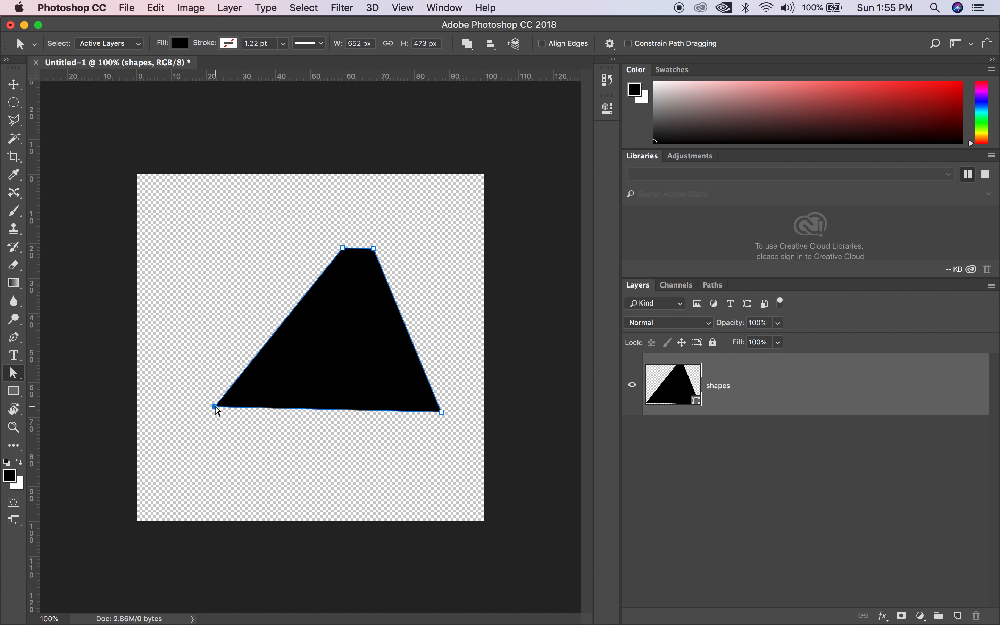
{"action": "left_click_drag", "start_coordinate": [216, 406], "coordinate": [142, 340]}
{"action": "left_click_drag", "start_coordinate": [143, 262], "coordinate": [302, 248]}
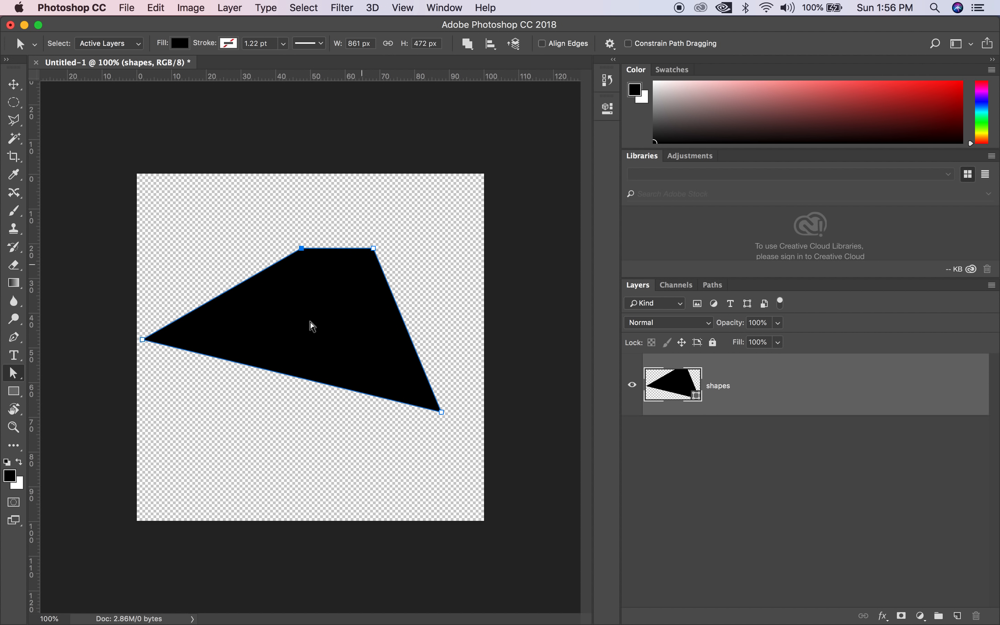
{"action": "left_click_drag", "start_coordinate": [146, 345], "coordinate": [117, 360]}
{"action": "left_click_drag", "start_coordinate": [441, 413], "coordinate": [421, 371]}
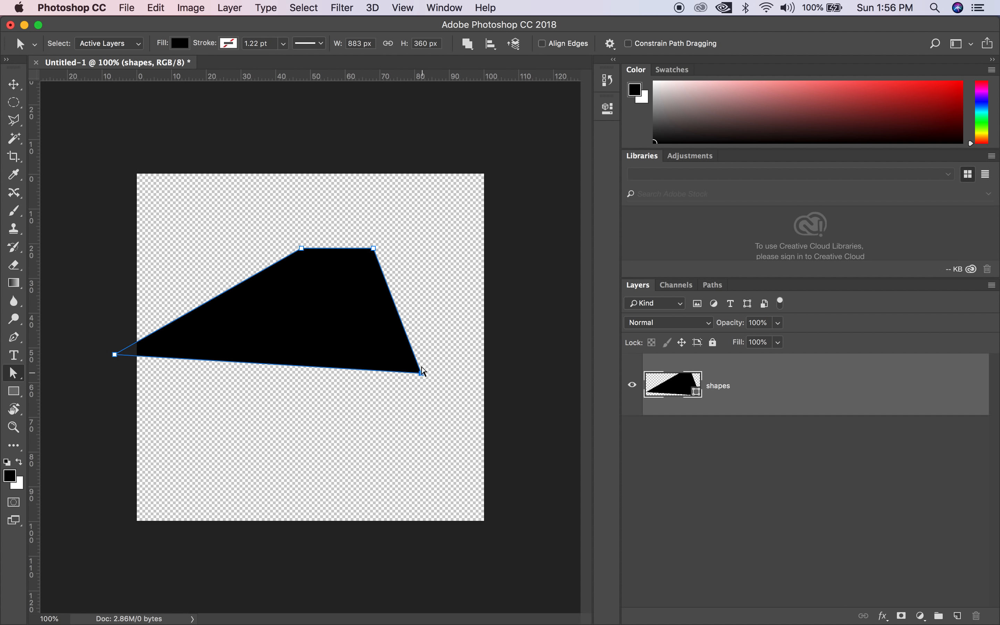
{"action": "left_click_drag", "start_coordinate": [374, 248], "coordinate": [372, 260]}
{"action": "left_click", "coordinate": [302, 248]}
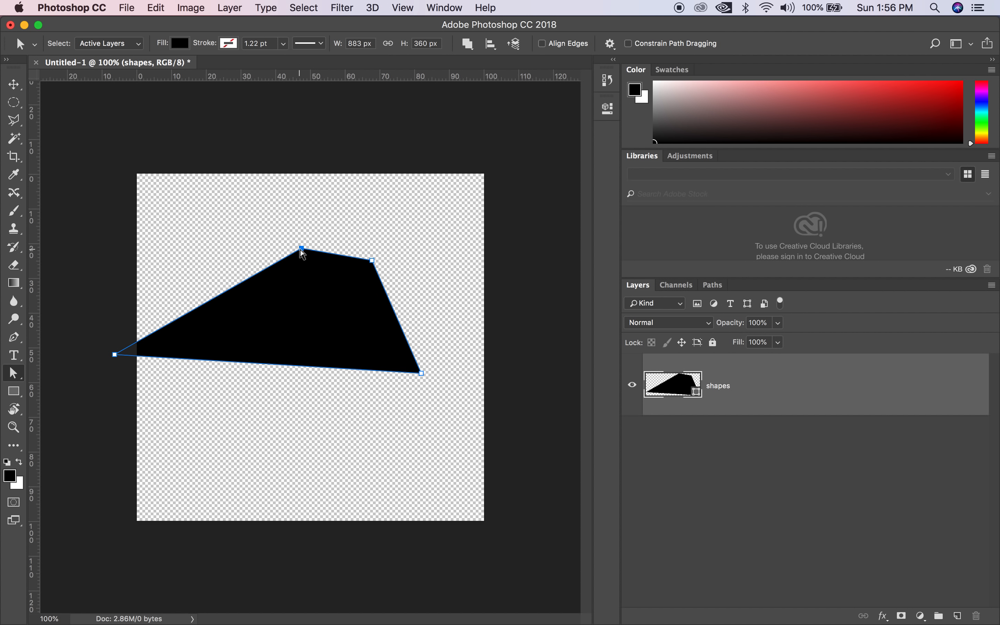
Step: Undo all the corner point edits back to the original live square
{"action": "key", "text": "super+alt+z"}
{"action": "key", "text": "super+alt+z"}
{"action": "key", "text": "super+alt+z"}
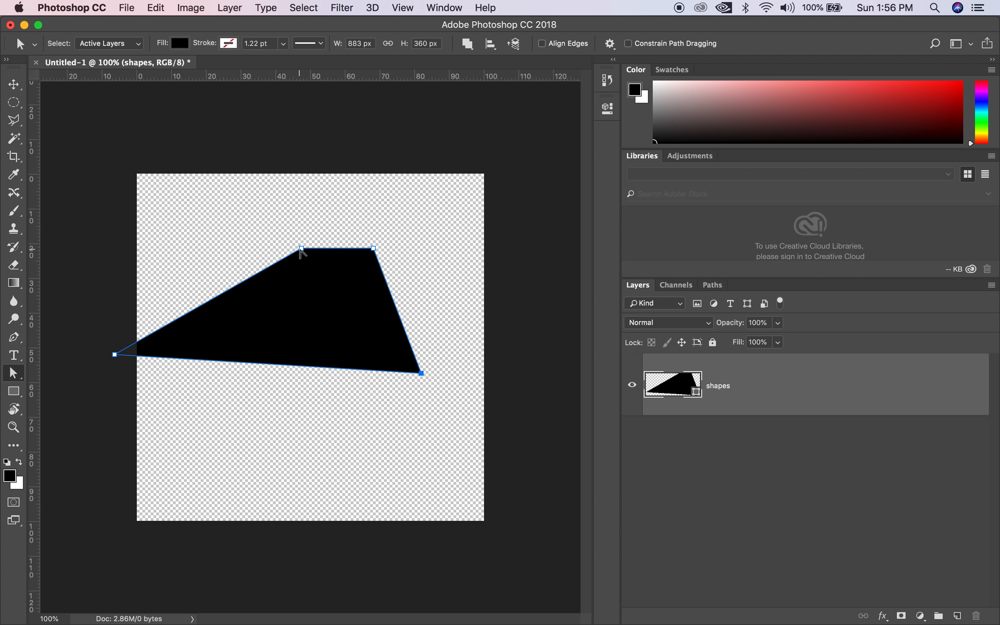
{"action": "key", "text": "super+alt+z"}
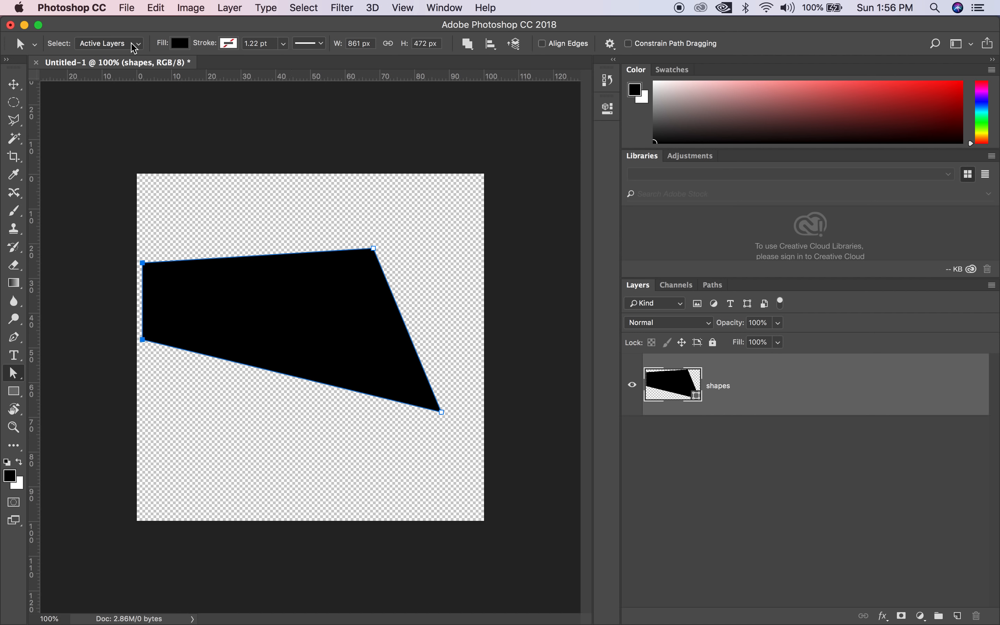
{"action": "left_click", "coordinate": [157, 8]}
{"action": "left_click", "coordinate": [192, 50]}
{"action": "key", "text": "super+alt+z"}
{"action": "key", "text": "super+alt+z"}
{"action": "key", "text": "super+alt+z"}
{"action": "key", "text": "super+alt+z"}
{"action": "key", "text": "super+alt+z"}
{"action": "key", "text": "super+alt+z"}
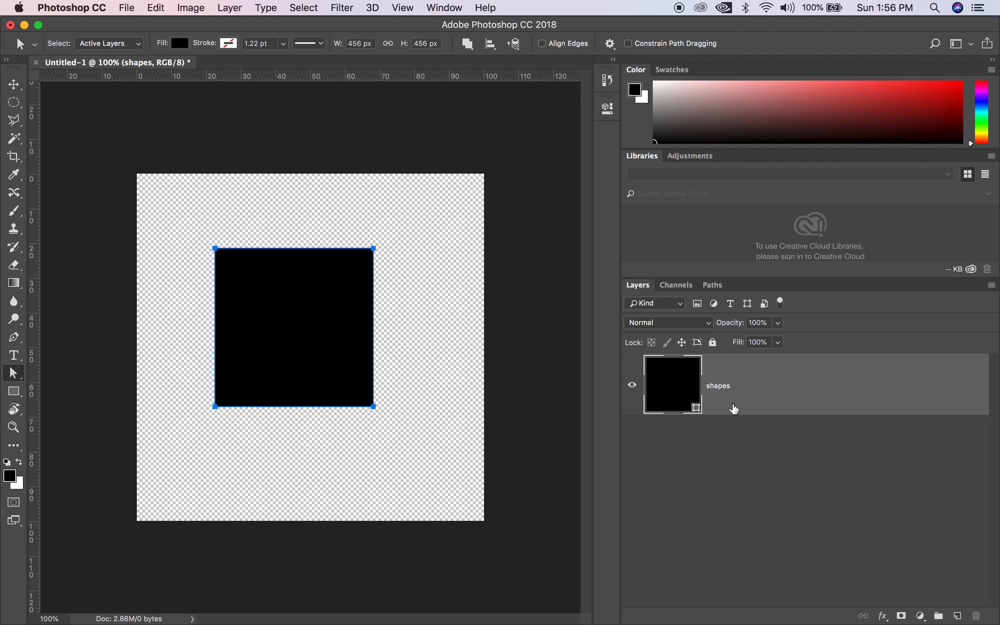
Step: Draw a rectangle about 441 x 445 px overlapping the square, and create another 445 x 445 px one at the lower right
{"action": "left_click", "coordinate": [16, 390]}
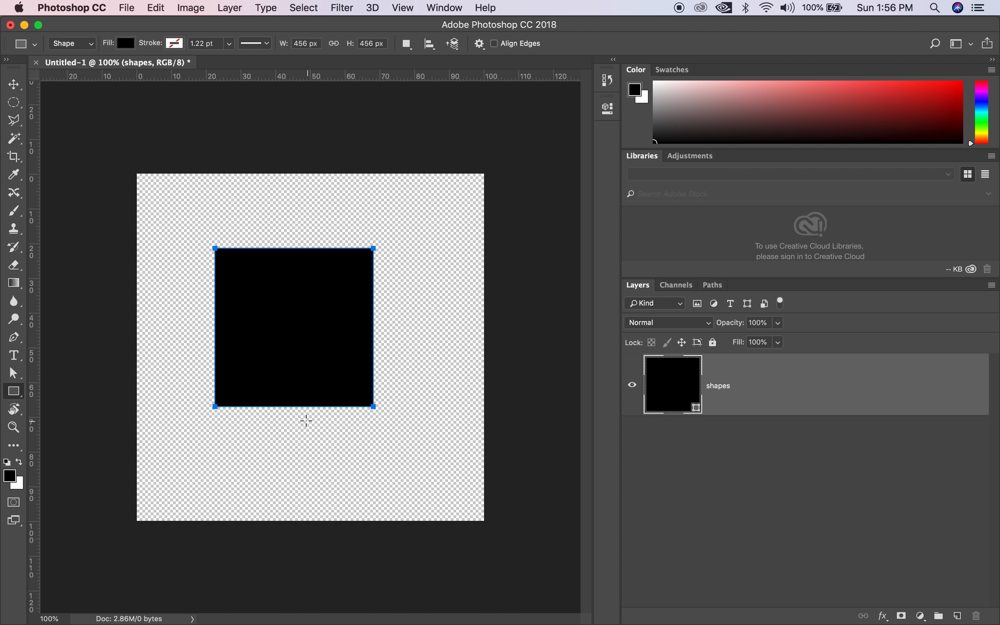
{"action": "left_click_drag", "start_coordinate": [243, 190], "coordinate": [396, 345]}
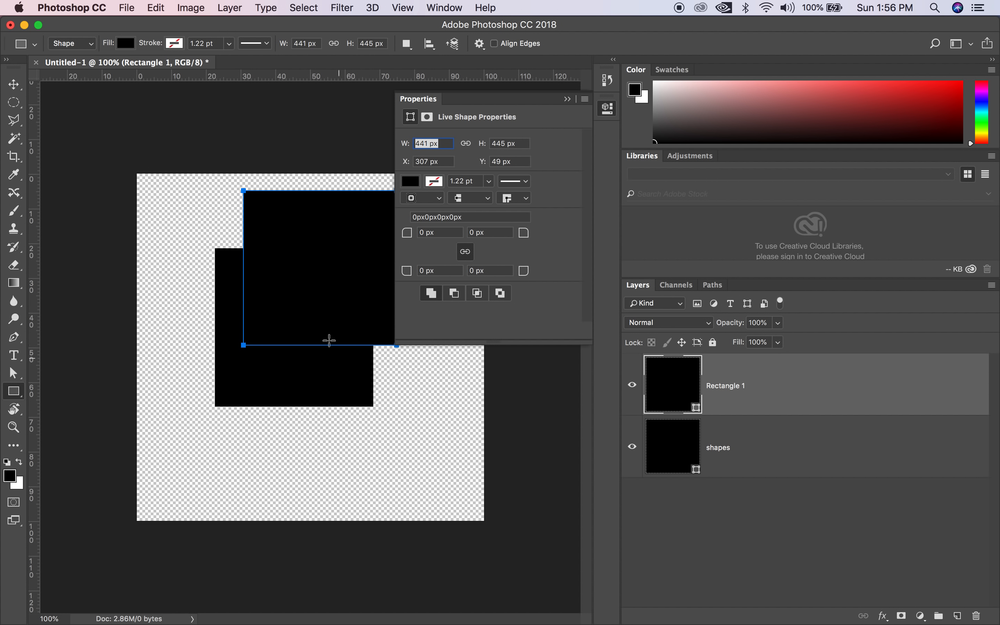
{"action": "left_click", "coordinate": [320, 313]}
{"action": "left_click", "coordinate": [456, 278]}
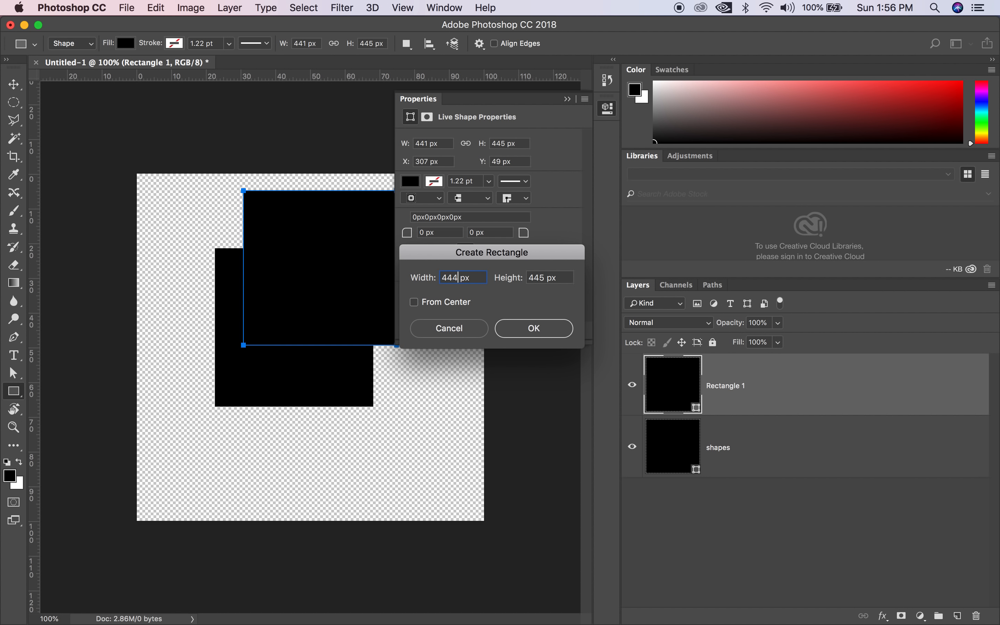
{"action": "key", "text": "Return"}
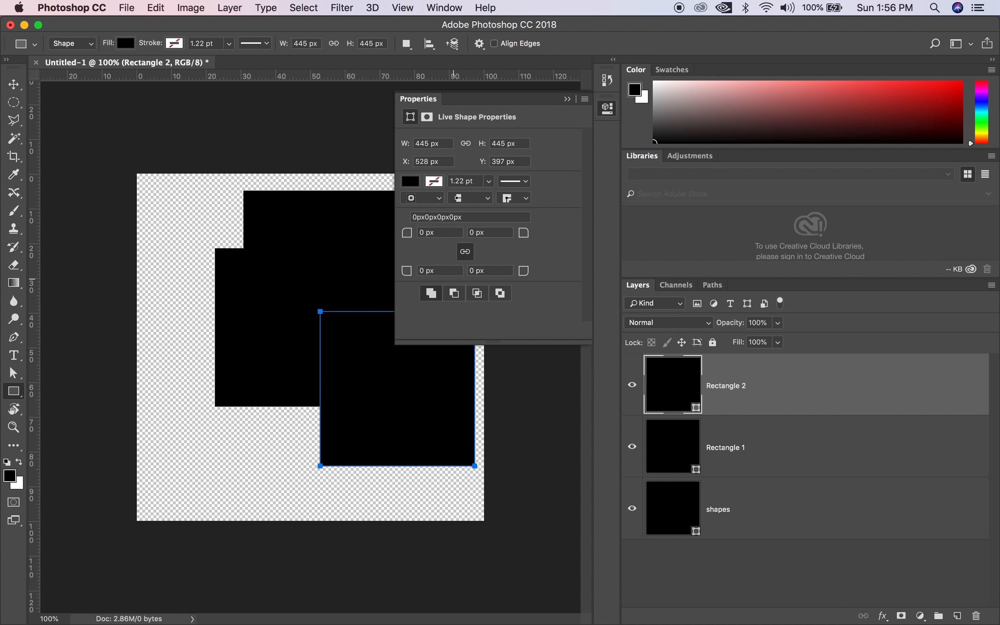
{"action": "left_click", "coordinate": [567, 99]}
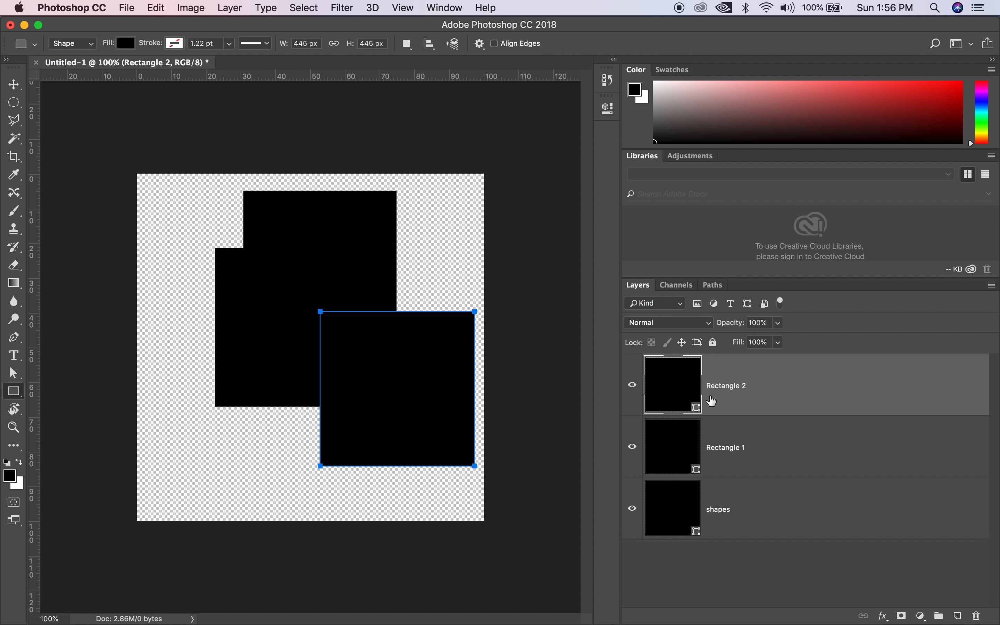
Step: Delete the Rectangle 1 and shapes layers, leaving only the 445 x 445 px square
{"action": "left_click", "coordinate": [780, 447]}
{"action": "left_click", "coordinate": [971, 616]}
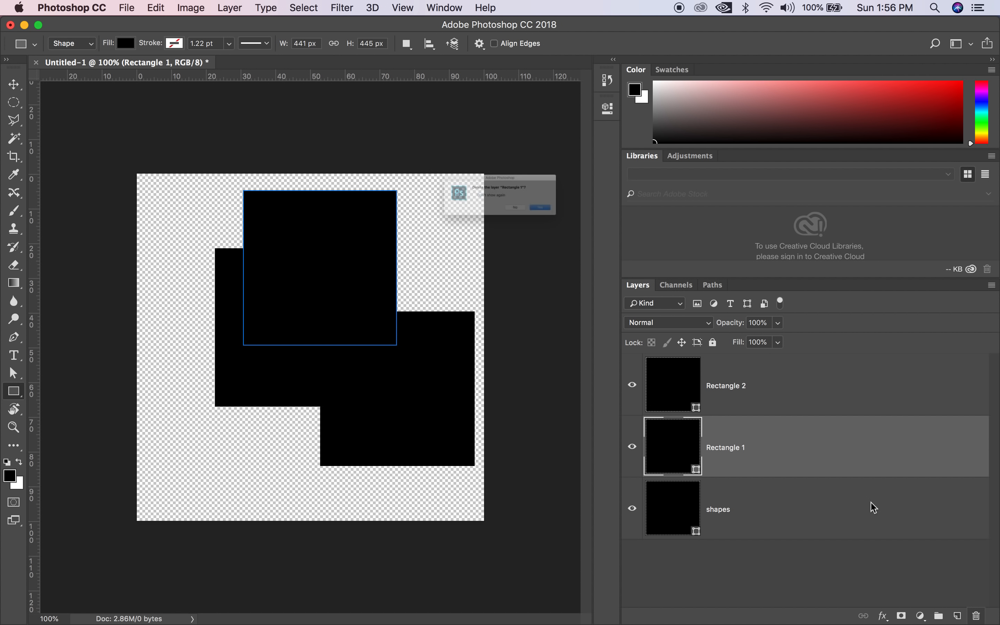
{"action": "left_click", "coordinate": [601, 226]}
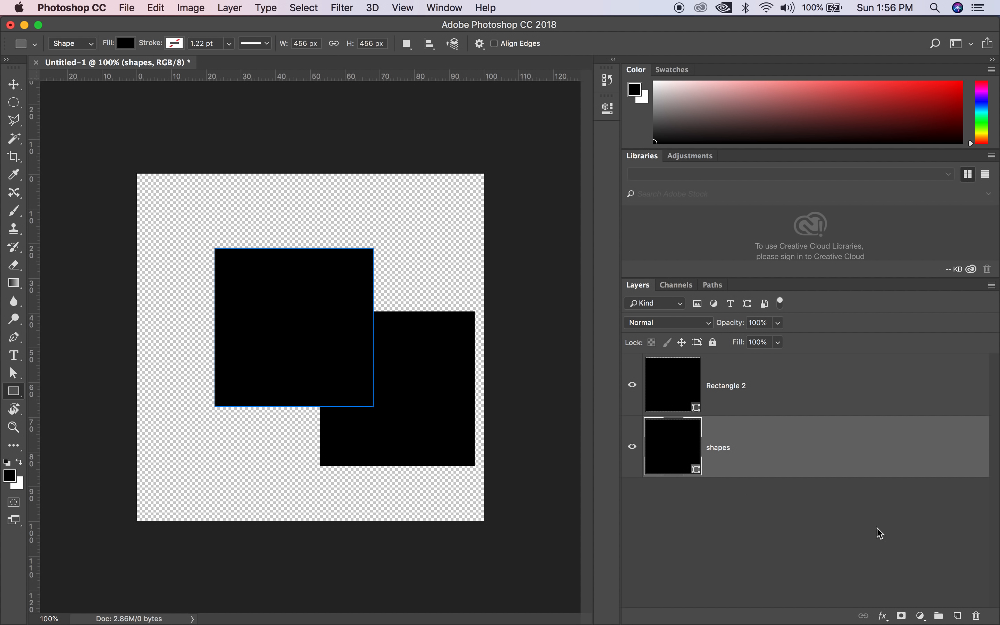
{"action": "left_click", "coordinate": [976, 616]}
{"action": "left_click", "coordinate": [604, 227]}
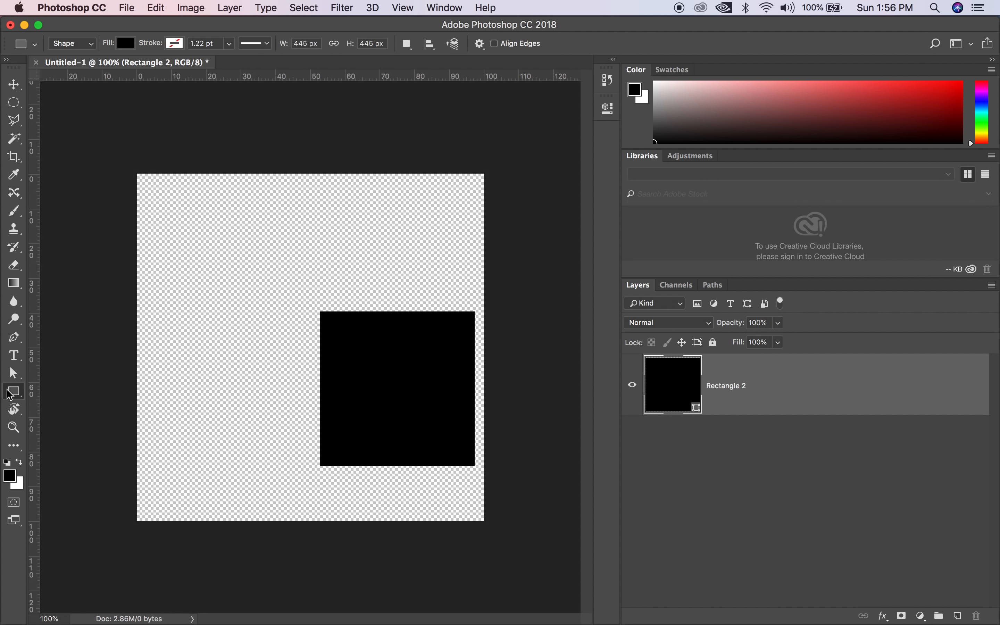
Step: Move the black square to about the centre of the canvas with the Path Selection tool and activate the Ellipse tool
{"action": "left_click", "coordinate": [13, 391]}
{"action": "left_click", "coordinate": [10, 371]}
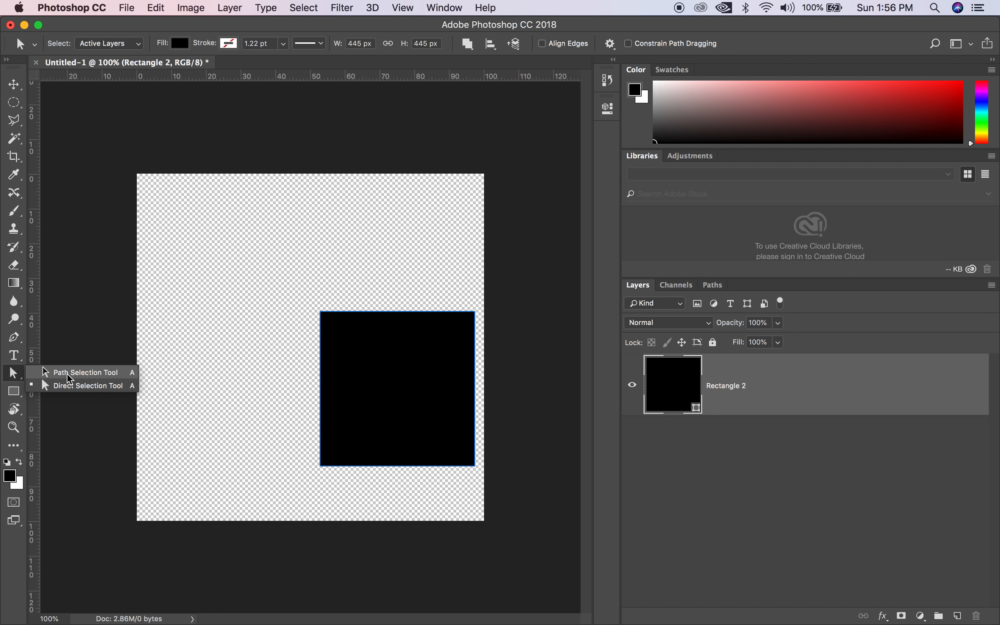
{"action": "left_click_drag", "start_coordinate": [346, 378], "coordinate": [253, 327]}
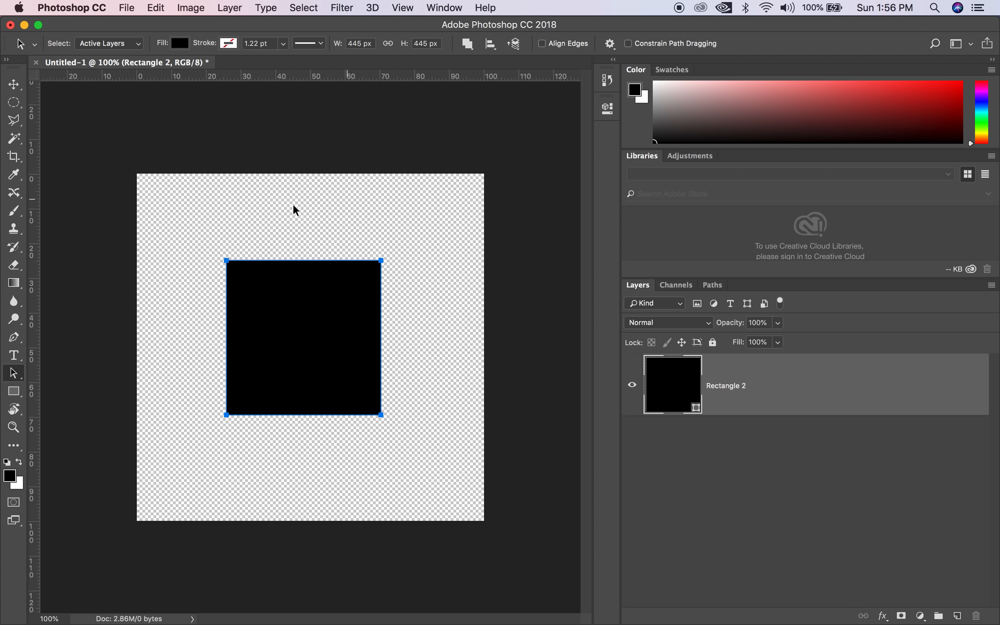
{"action": "left_click", "coordinate": [12, 397]}
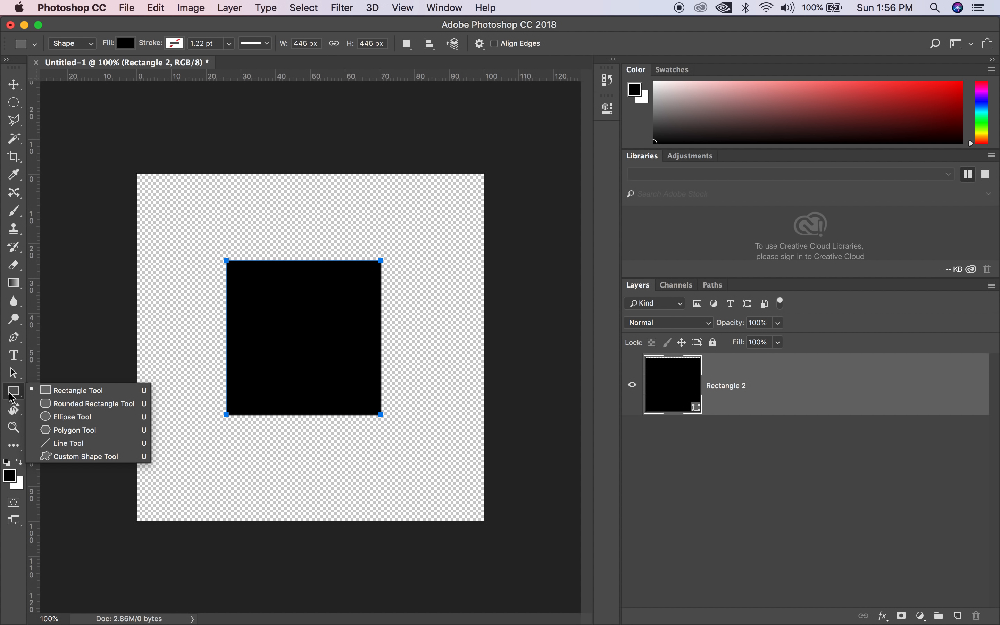
{"action": "left_click", "coordinate": [72, 417]}
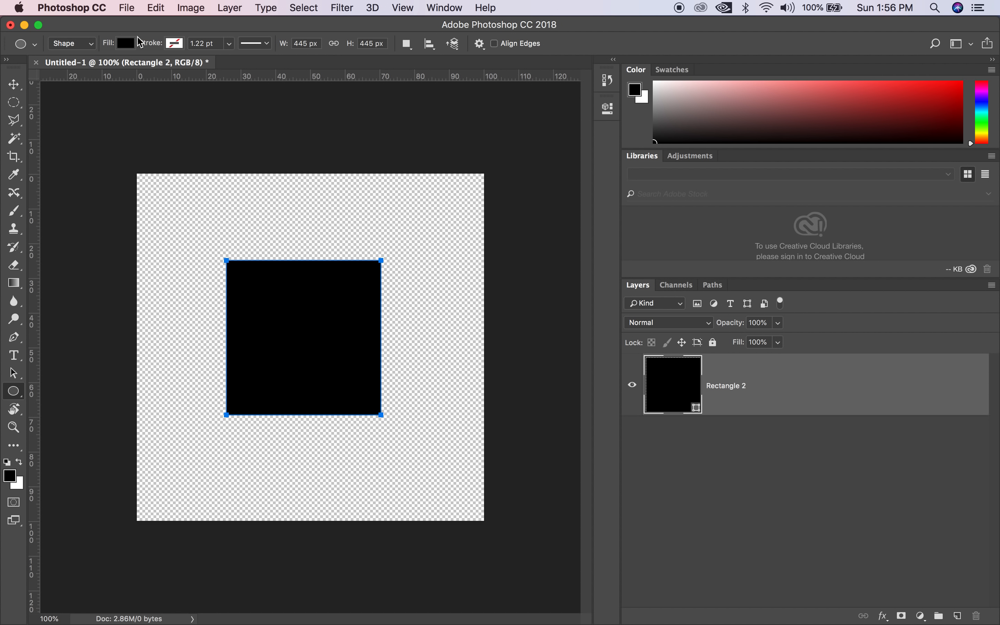
Step: Change the square's fill to cyan and undo the colour change
{"action": "left_click", "coordinate": [126, 43]}
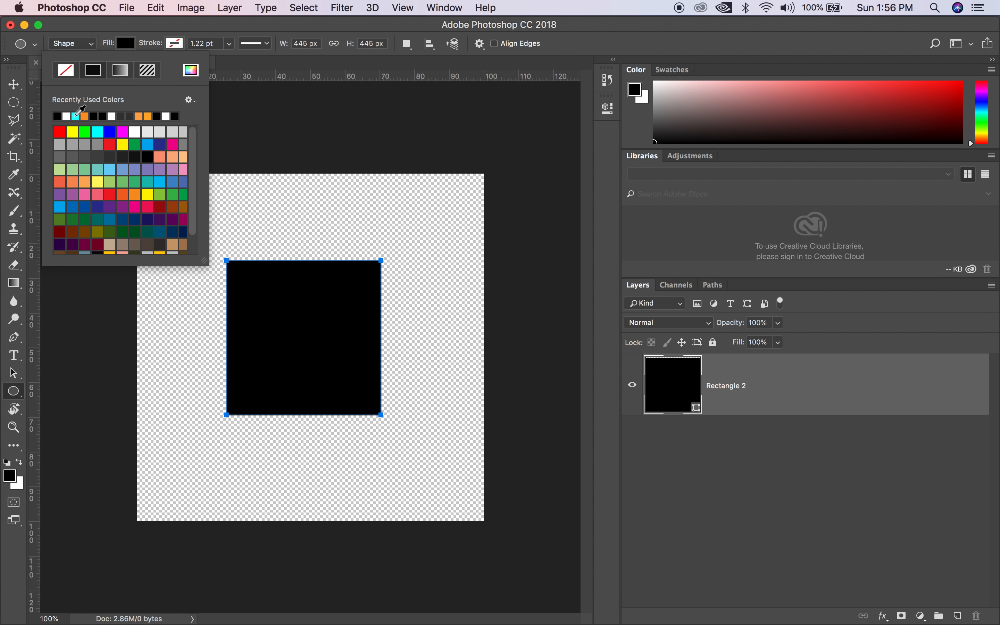
{"action": "left_click", "coordinate": [76, 117]}
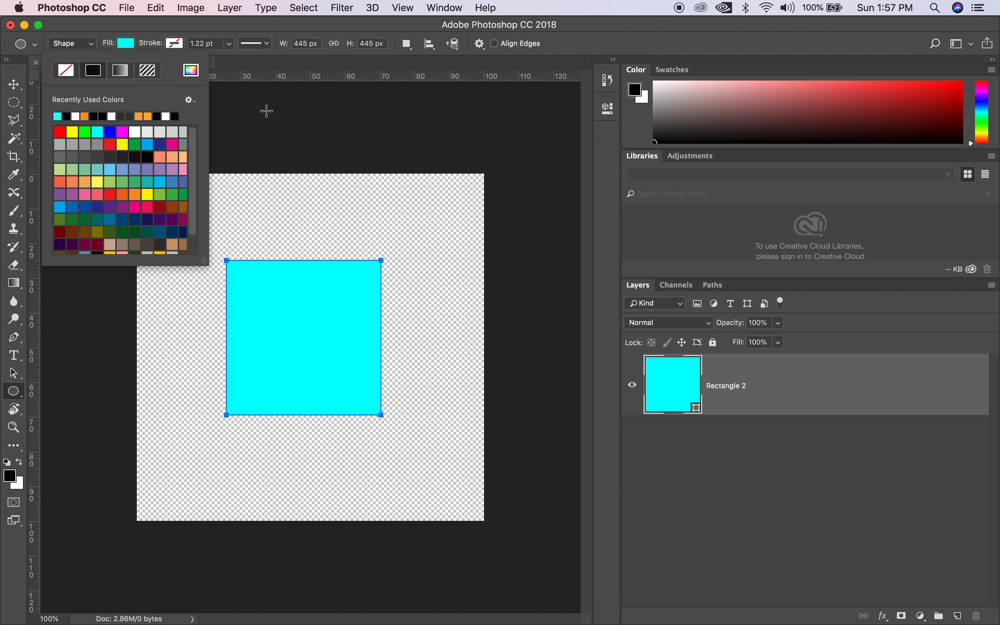
{"action": "left_click", "coordinate": [284, 28]}
{"action": "key", "text": "super+z"}
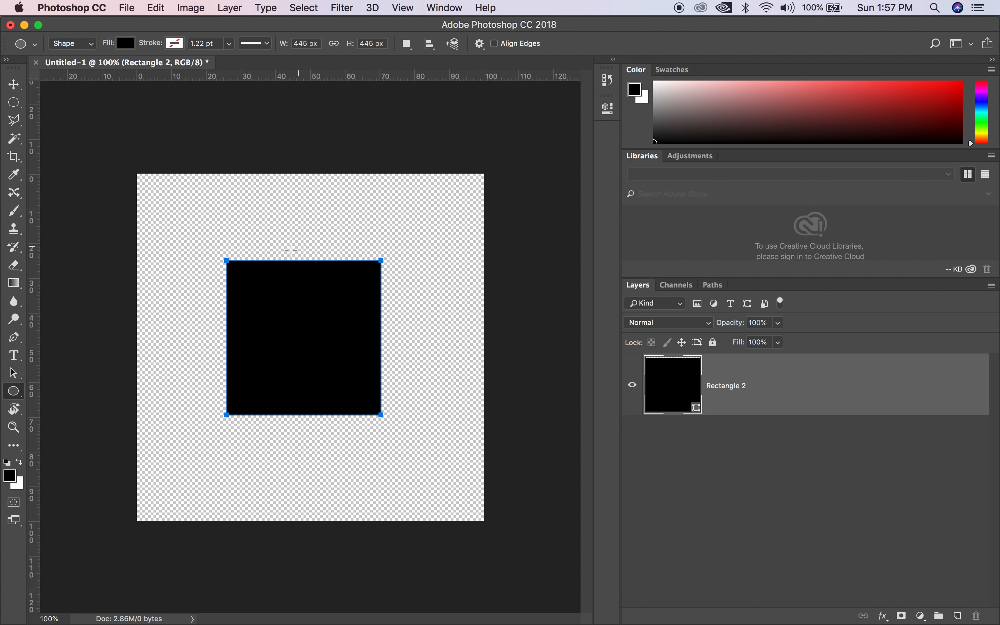
Step: With no layer selected, draw a circle about 428 px across overlapping the square's upper-left corner and fill it with cyan
{"action": "left_click", "coordinate": [835, 507]}
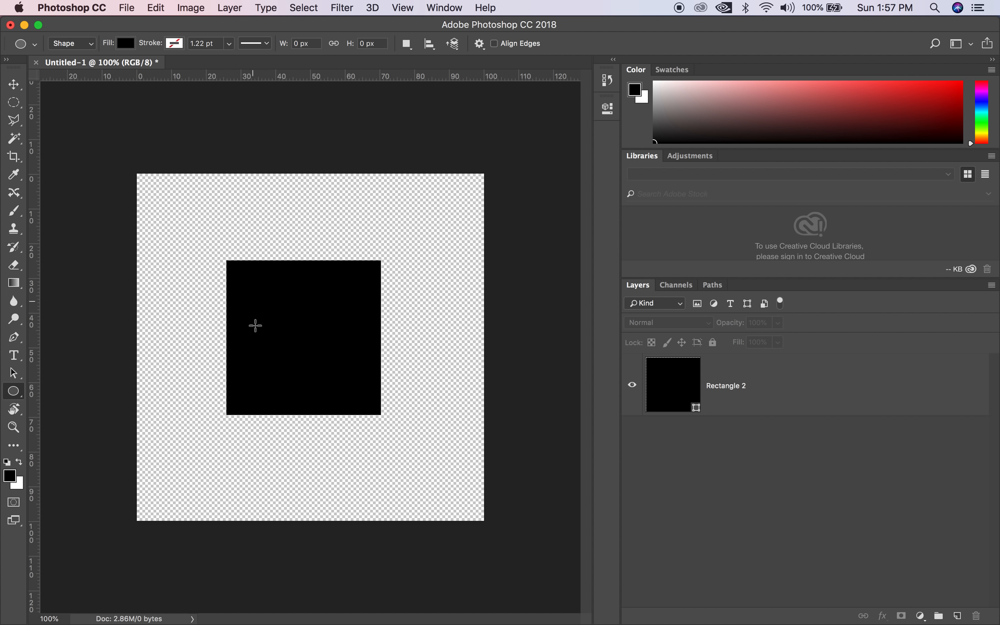
{"action": "left_click_drag", "start_coordinate": [243, 285], "coordinate": [317, 367]}
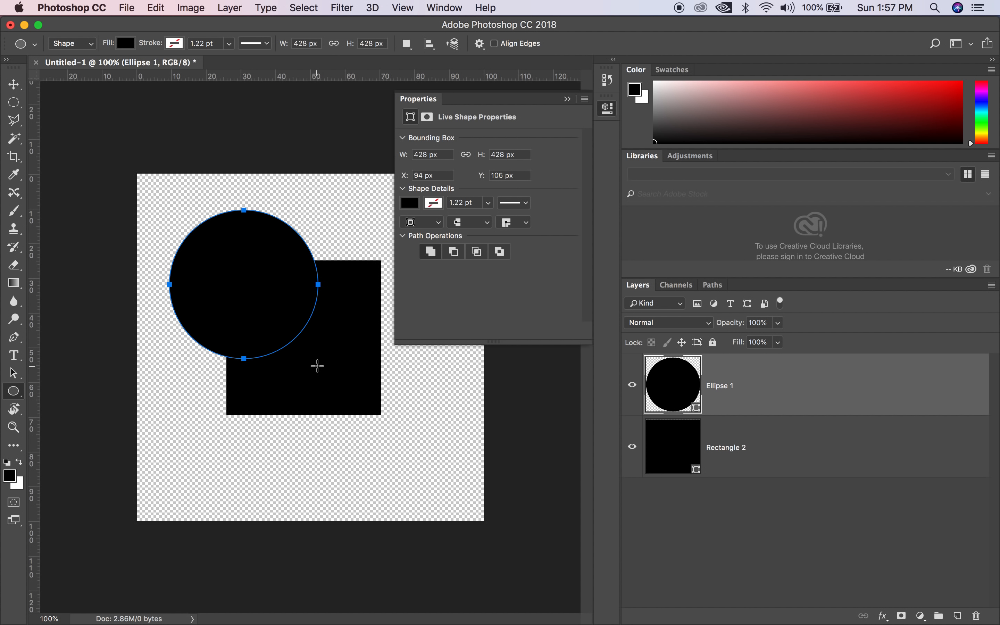
{"action": "left_click", "coordinate": [129, 43]}
{"action": "left_click", "coordinate": [59, 117]}
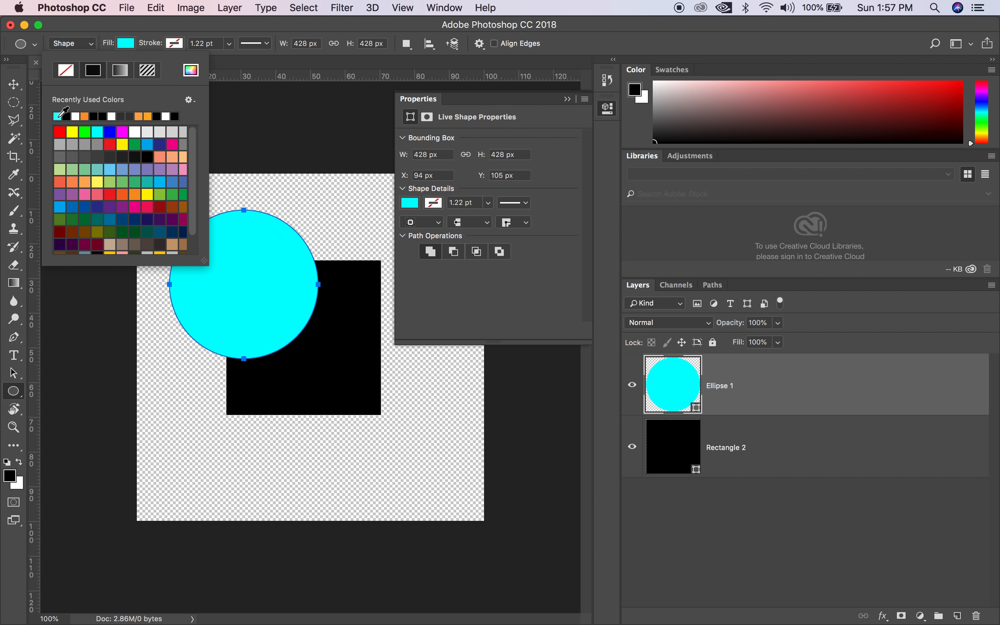
Step: Move the cyan circle onto the square and nudge it to X 264 px, Y 260 px so it sits centred
{"action": "left_click", "coordinate": [16, 85]}
{"action": "left_click", "coordinate": [13, 377]}
{"action": "left_click_drag", "start_coordinate": [248, 281], "coordinate": [315, 333]}
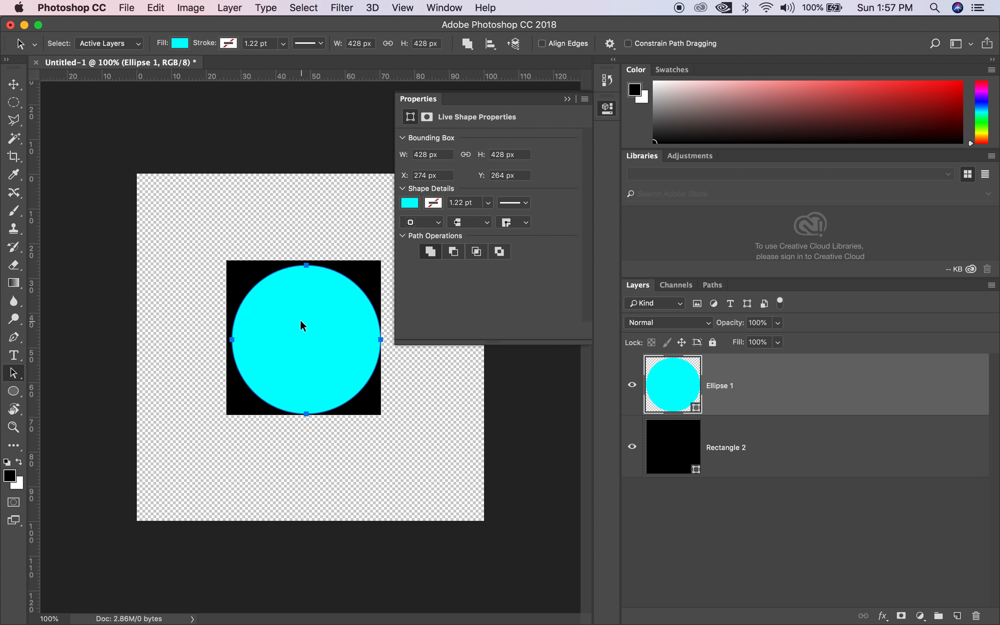
{"action": "key", "text": "Left"}
{"action": "key", "text": "Left"}
{"action": "key", "text": "Left"}
{"action": "key", "text": "Left"}
{"action": "key", "text": "Left"}
{"action": "key", "text": "Left"}
{"action": "key", "text": "Left"}
{"action": "key", "text": "Left"}
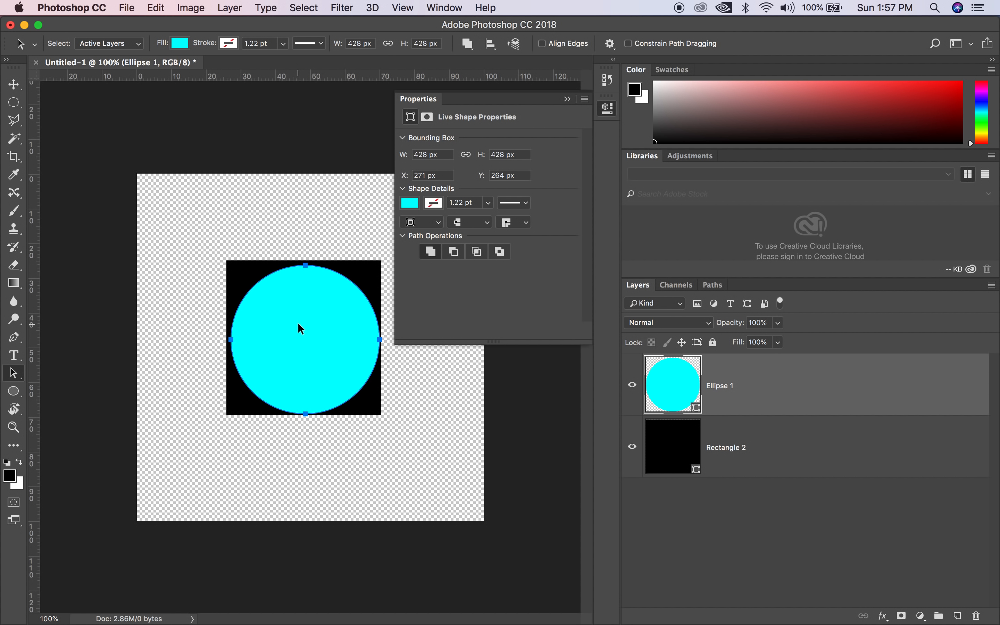
{"action": "key", "text": "Left"}
{"action": "key", "text": "Left"}
{"action": "key", "text": "Up"}
{"action": "key", "text": "Up"}
{"action": "key", "text": "Up"}
{"action": "key", "text": "Up"}
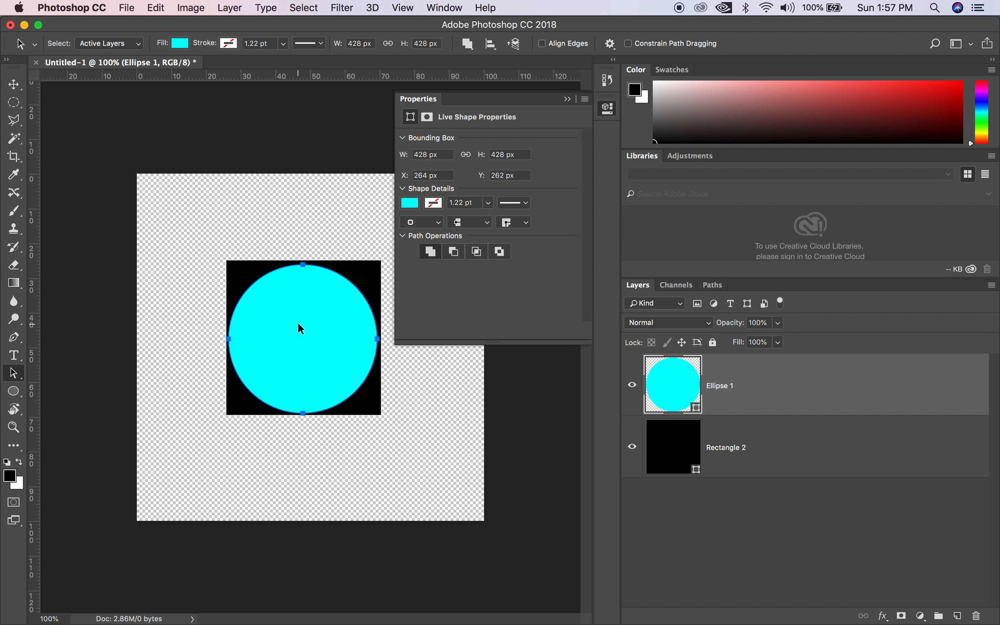
{"action": "left_click", "coordinate": [362, 440]}
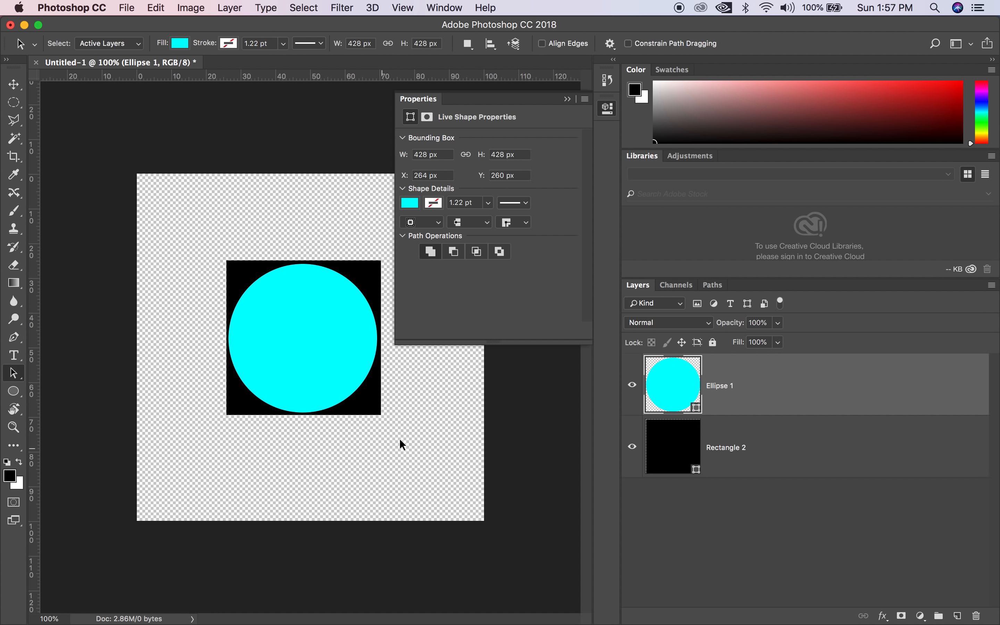
{"action": "left_click", "coordinate": [566, 100]}
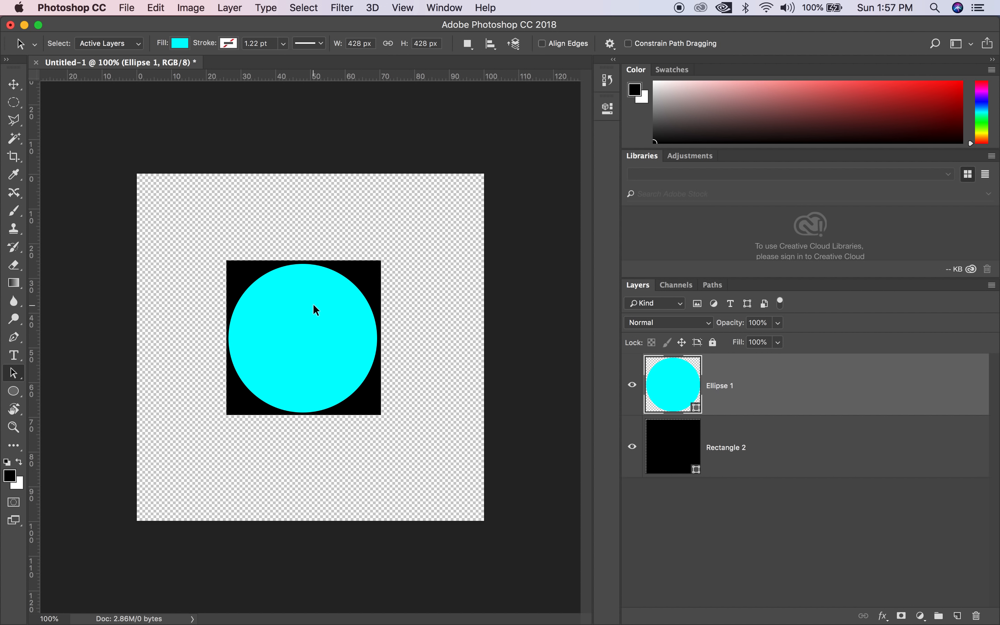
Step: Reshape the circle by lowering its top anchor point, accepting the conversion to a regular path, and swinging its curve handle upward
{"action": "right_click", "coordinate": [20, 375]}
{"action": "left_click", "coordinate": [49, 385]}
{"action": "left_click_drag", "start_coordinate": [303, 264], "coordinate": [304, 293]}
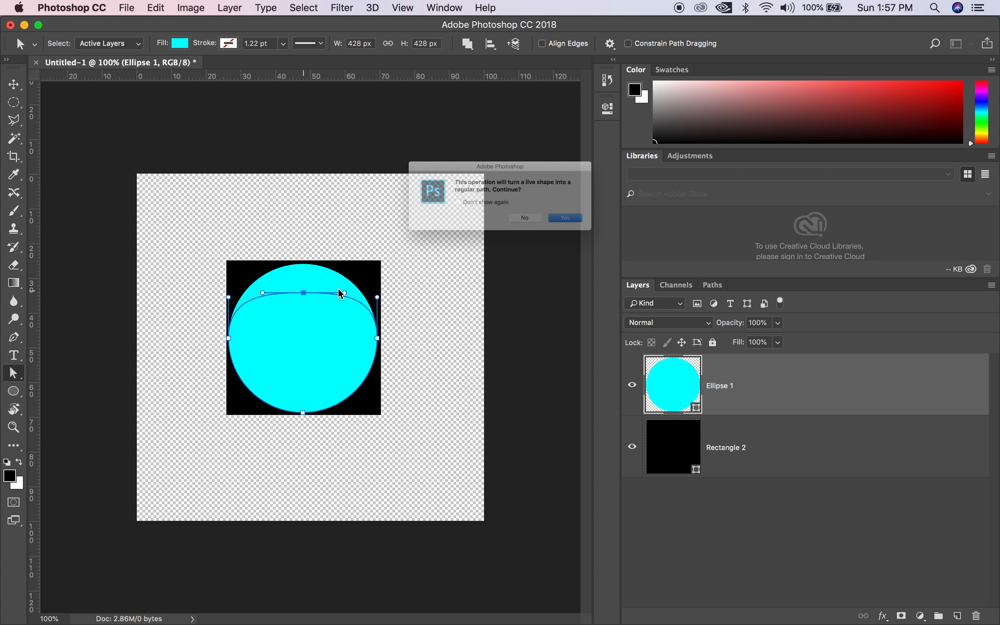
{"action": "key", "text": "Return"}
{"action": "left_click_drag", "start_coordinate": [345, 292], "coordinate": [364, 221]}
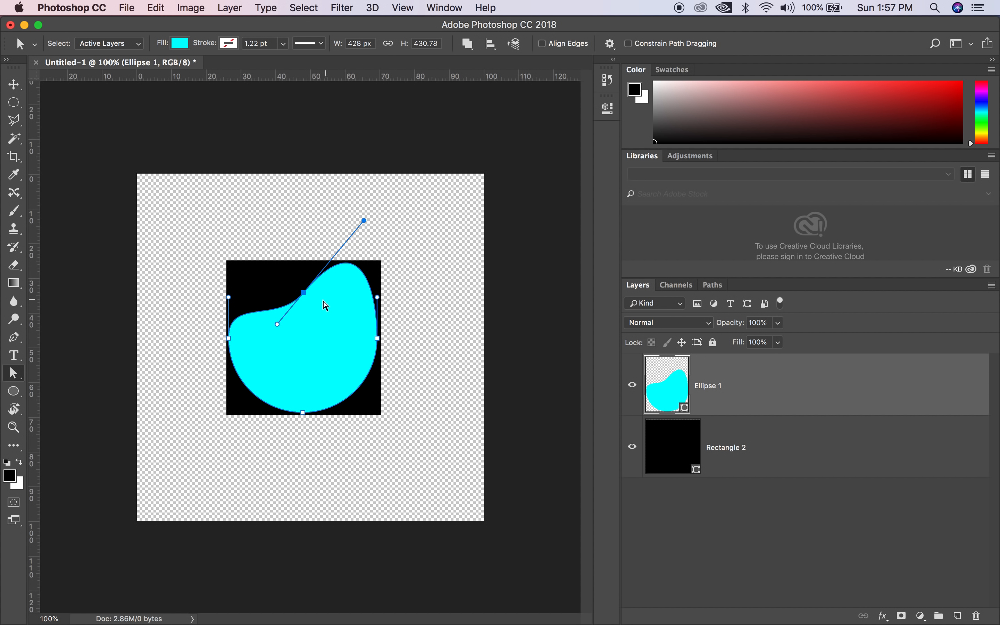
{"action": "left_click_drag", "start_coordinate": [305, 294], "coordinate": [275, 318]}
{"action": "left_click", "coordinate": [434, 278]}
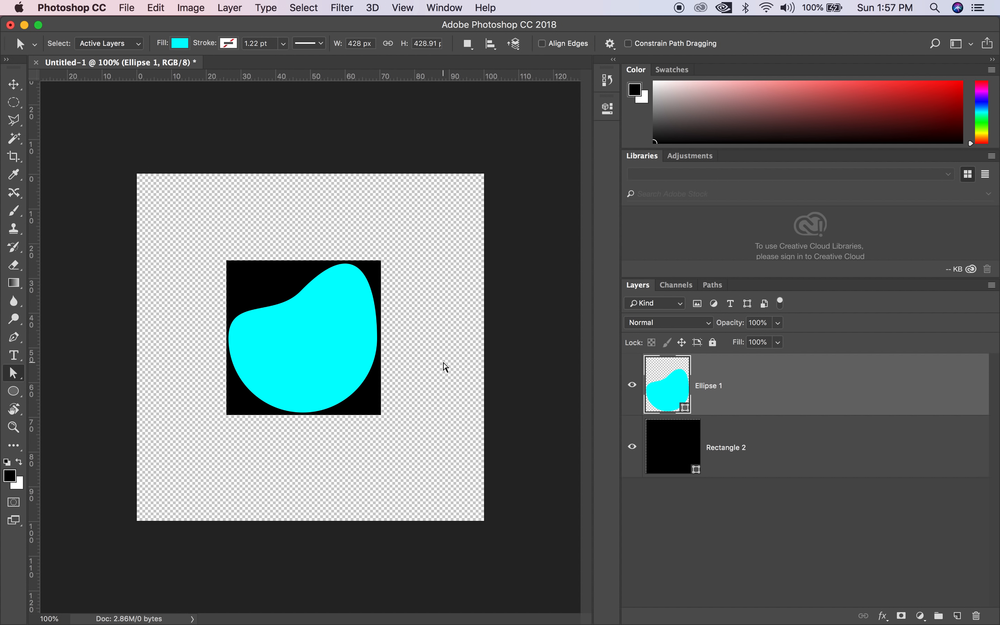
{"action": "left_click", "coordinate": [332, 357]}
{"action": "left_click", "coordinate": [269, 272]}
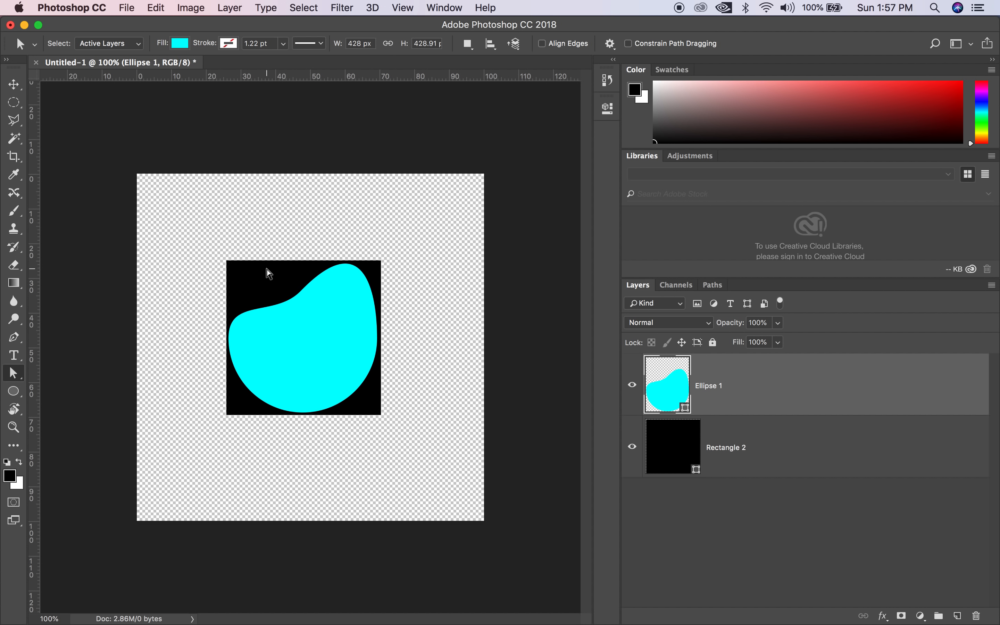
Step: Examine the Combine Shapes options with both shape layers selected, and check the same command with no layer selected
{"action": "right_click", "coordinate": [13, 373]}
{"action": "left_click", "coordinate": [119, 371]}
{"action": "left_click", "coordinate": [764, 447], "text": "shift"}
{"action": "left_click", "coordinate": [229, 8]}
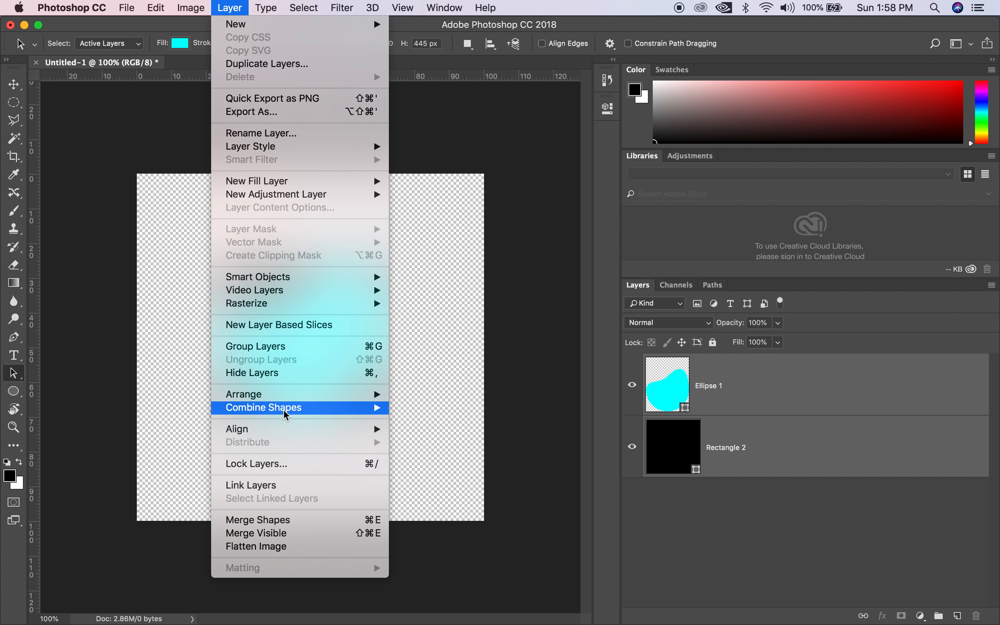
{"action": "mouse_move", "coordinate": [284, 408]}
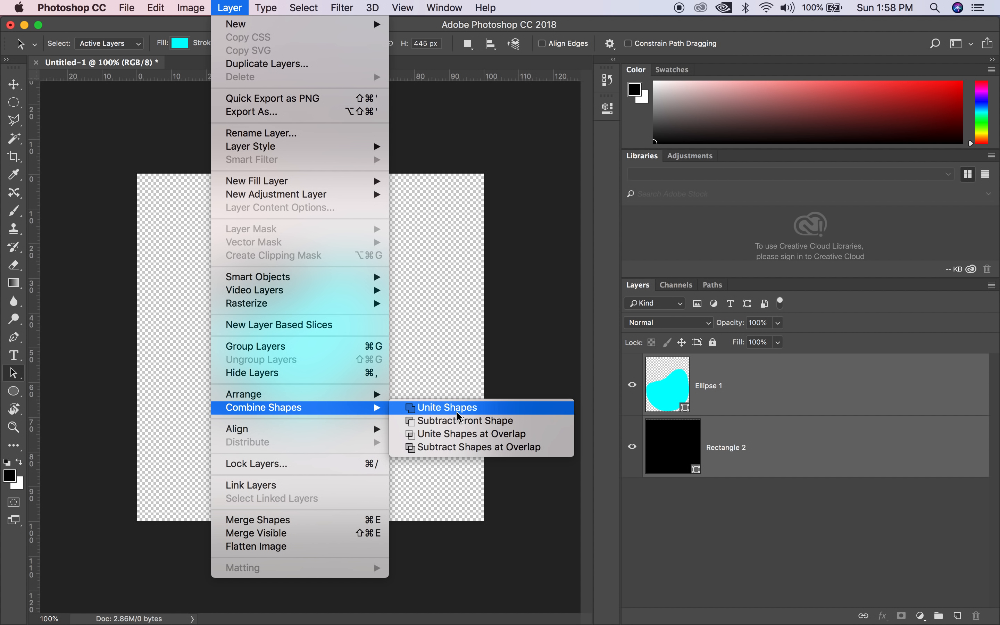
{"action": "left_click", "coordinate": [749, 545]}
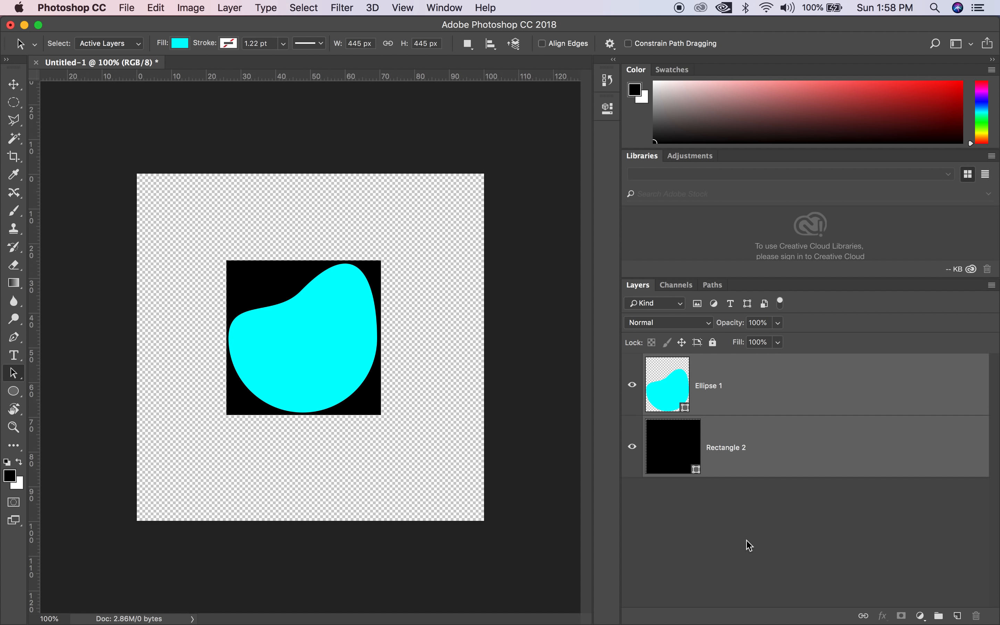
{"action": "left_click", "coordinate": [678, 500]}
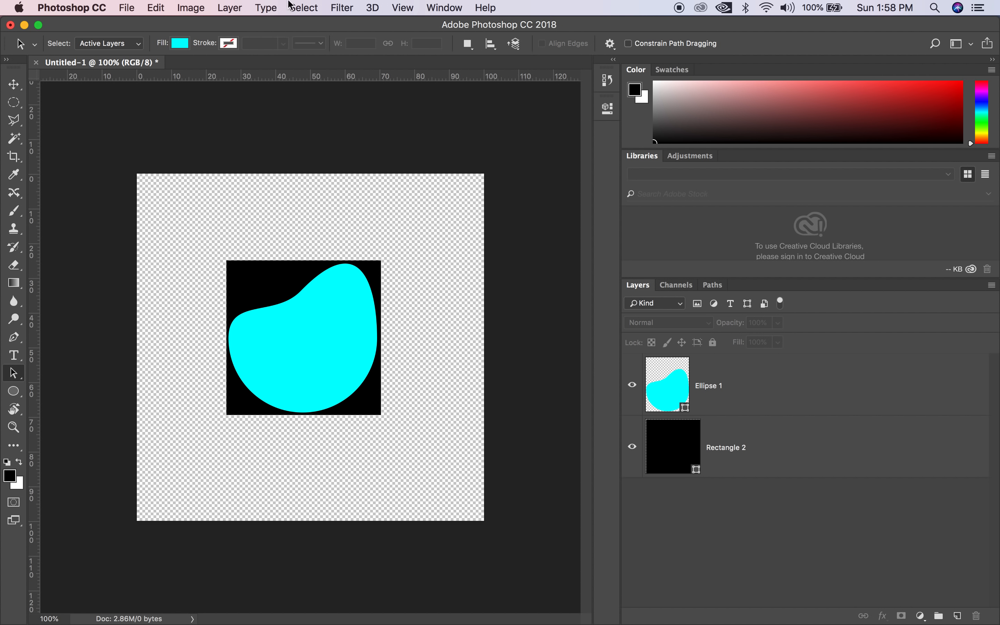
{"action": "left_click", "coordinate": [230, 7]}
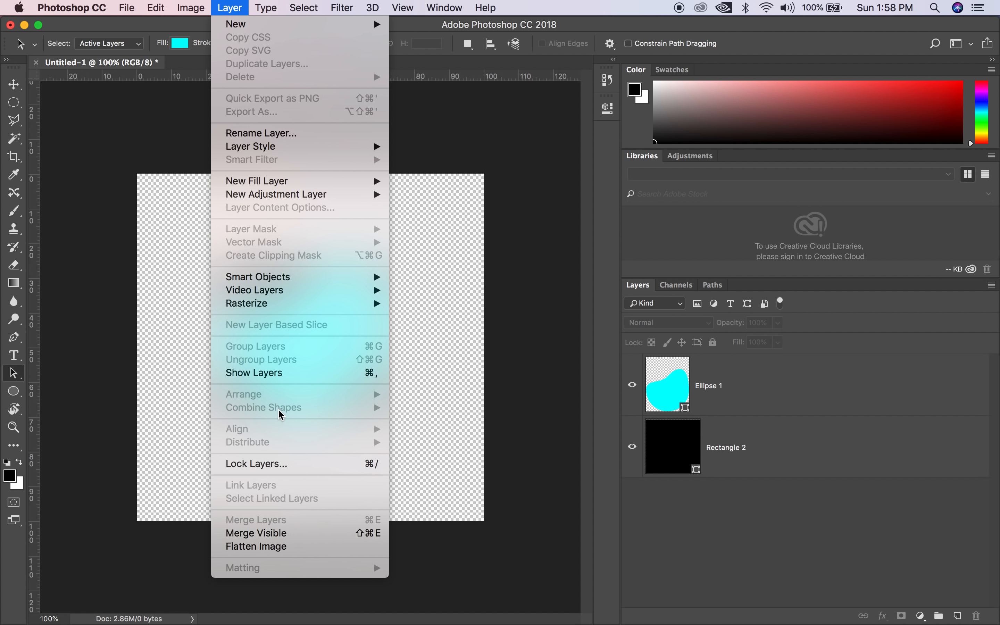
{"action": "left_click", "coordinate": [821, 396]}
Step: Combine the Ellipse 1 and Rectangle 2 layers with Unite Shapes and select the square path
{"action": "left_click", "coordinate": [726, 398]}
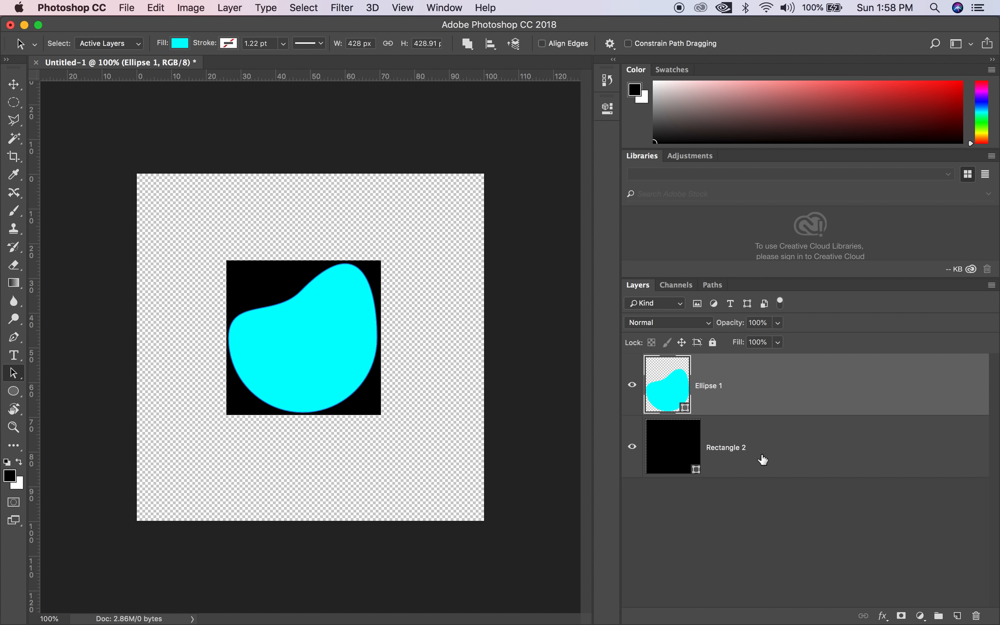
{"action": "left_click", "coordinate": [785, 459], "text": "shift"}
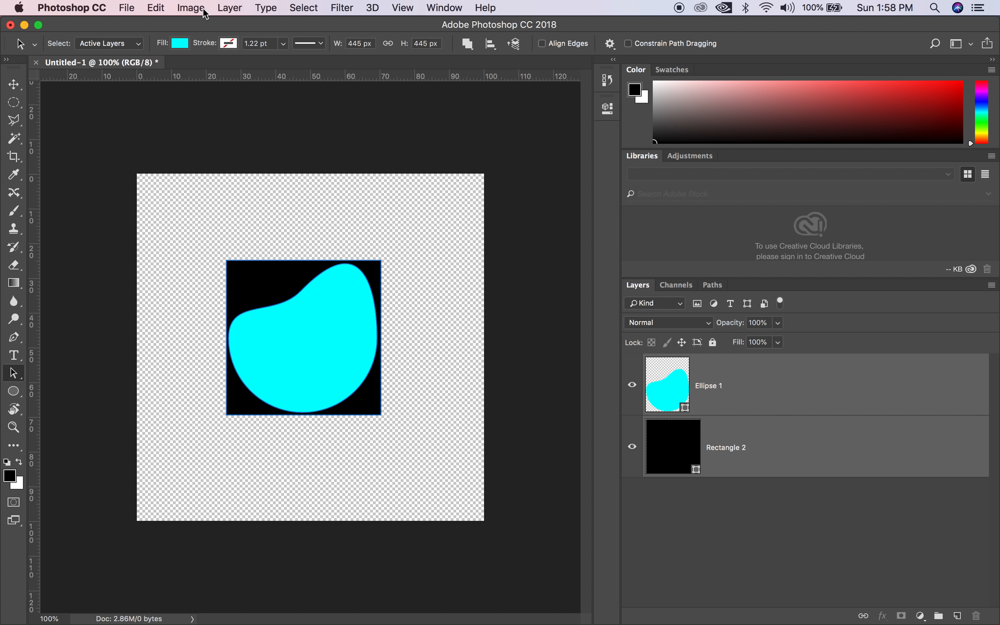
{"action": "left_click", "coordinate": [231, 8]}
{"action": "mouse_move", "coordinate": [297, 408]}
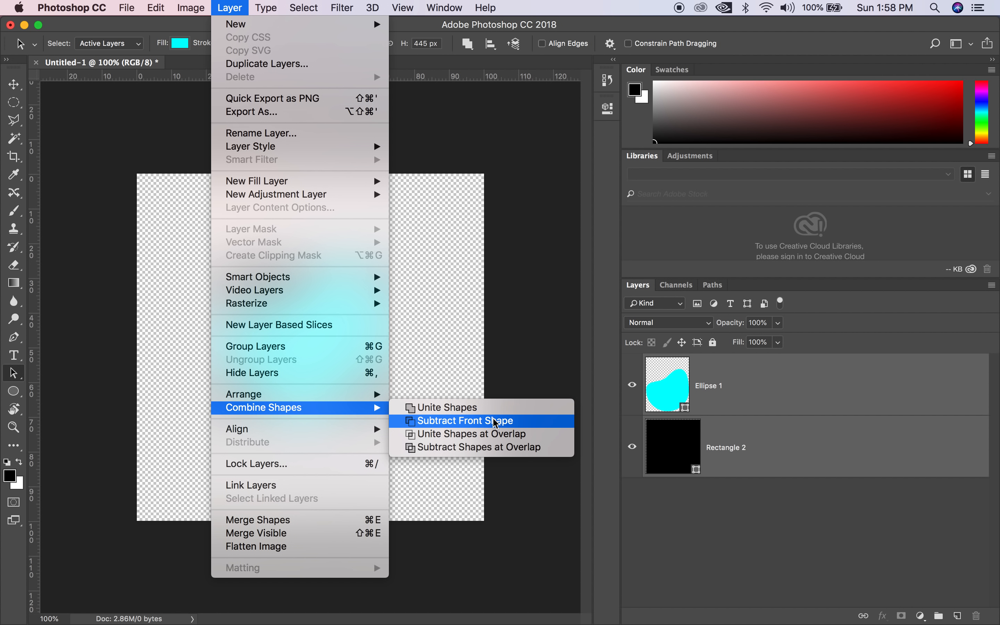
{"action": "left_click", "coordinate": [477, 410]}
{"action": "left_click", "coordinate": [431, 324]}
{"action": "left_click", "coordinate": [264, 296]}
Step: Reshape the curved path inside the united shape by moving its top anchor point down with the Direct Selection tool
{"action": "left_click", "coordinate": [14, 376]}
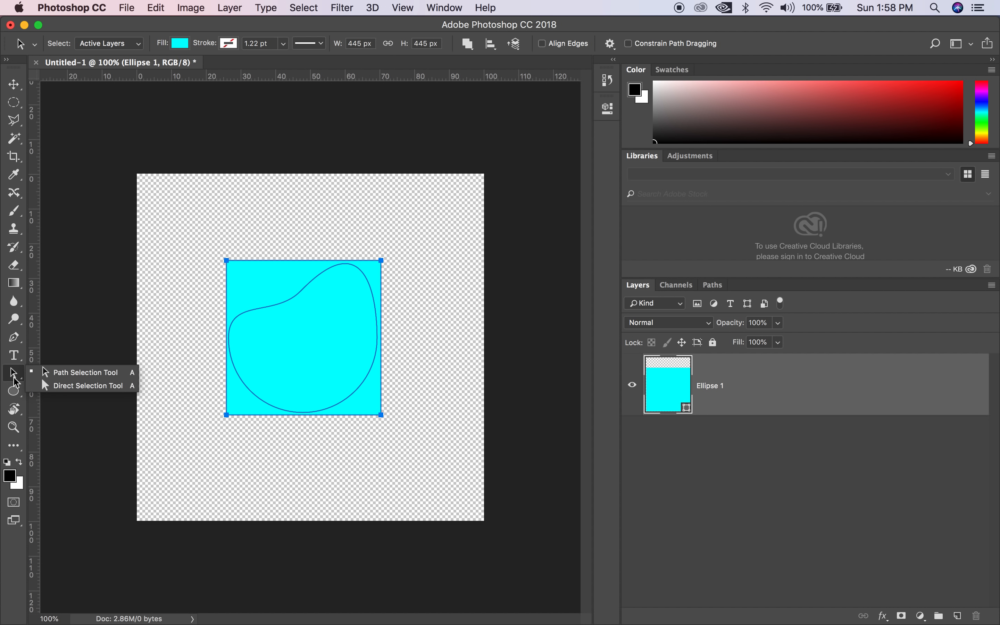
{"action": "left_click", "coordinate": [74, 385]}
{"action": "left_click", "coordinate": [301, 347]}
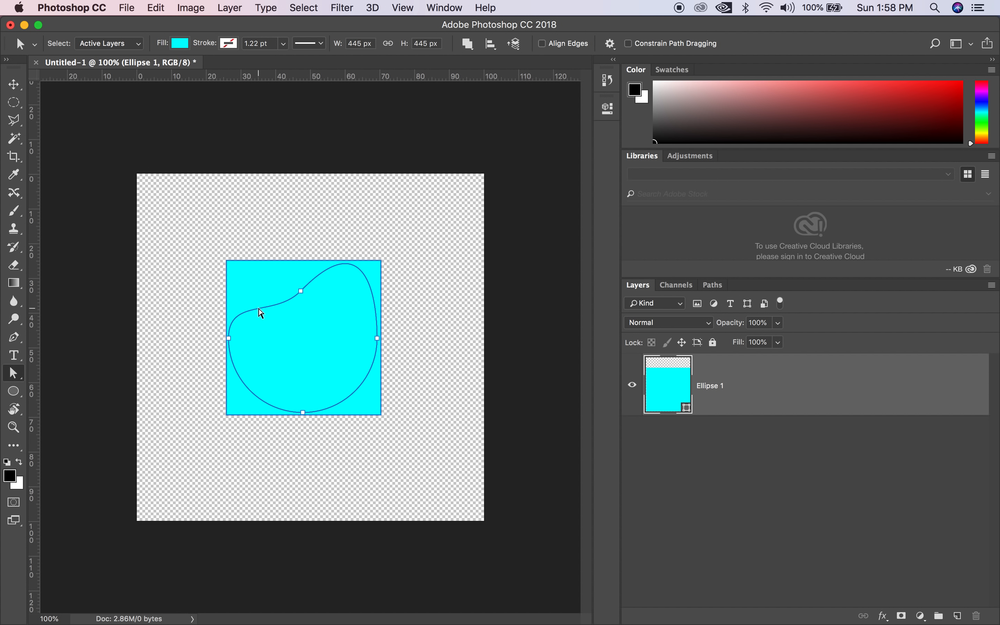
{"action": "left_click_drag", "start_coordinate": [267, 308], "coordinate": [274, 339]}
{"action": "left_click_drag", "start_coordinate": [395, 327], "coordinate": [305, 321]}
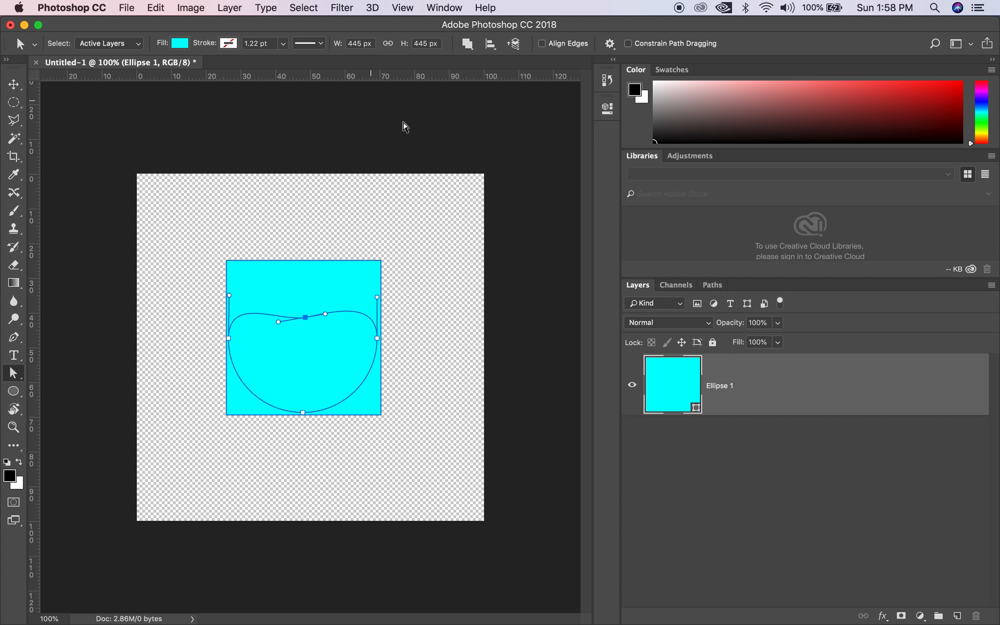
Step: Apply Subtract Front Shape to the curved path and switch its path operation to Intersect Shape Areas
{"action": "left_click", "coordinate": [468, 43]}
{"action": "left_click", "coordinate": [504, 75]}
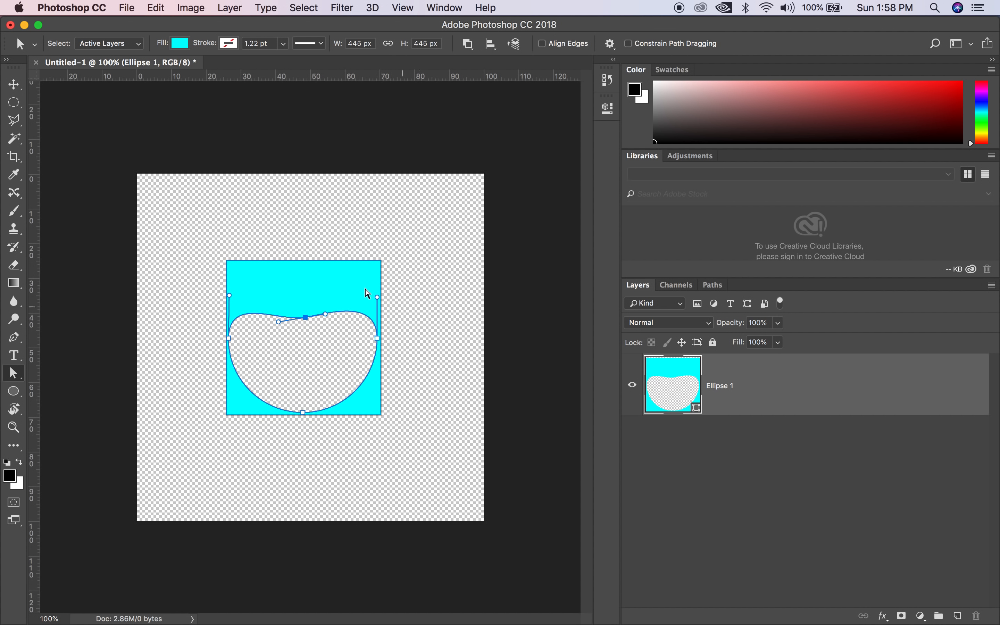
{"action": "left_click", "coordinate": [468, 44]}
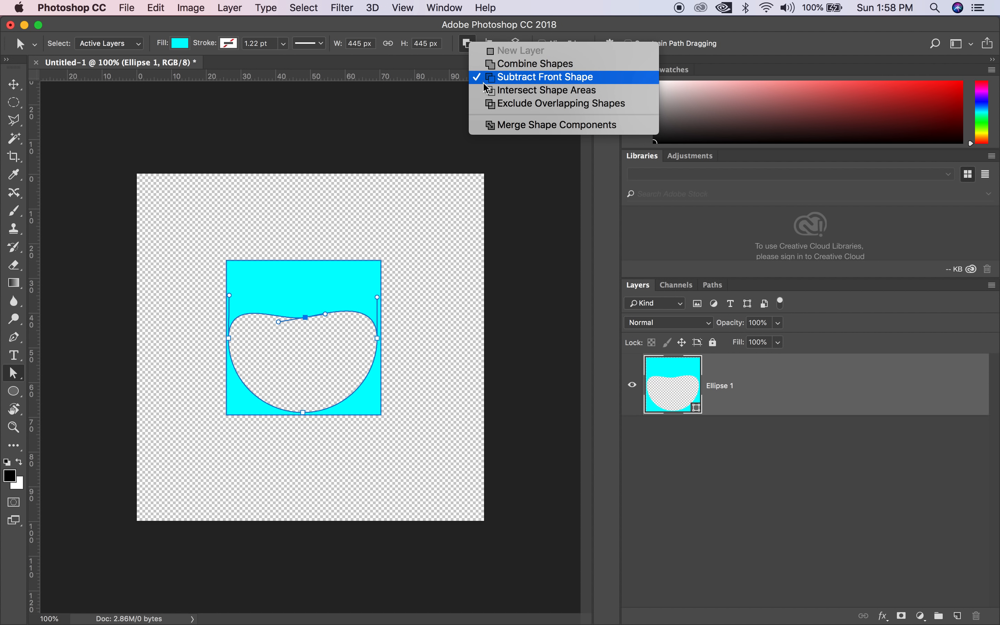
{"action": "left_click", "coordinate": [512, 91]}
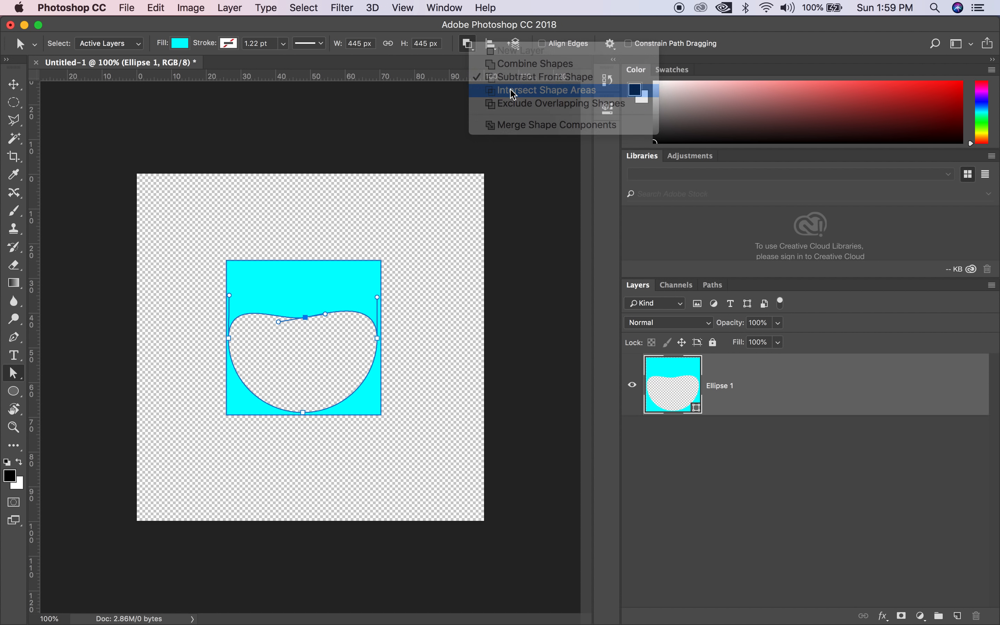
Step: Reselect the curved path and set its path operation to Exclude Overlapping Shapes
{"action": "right_click", "coordinate": [267, 398]}
{"action": "left_click", "coordinate": [402, 308]}
{"action": "left_click", "coordinate": [282, 326]}
{"action": "left_click", "coordinate": [318, 316]}
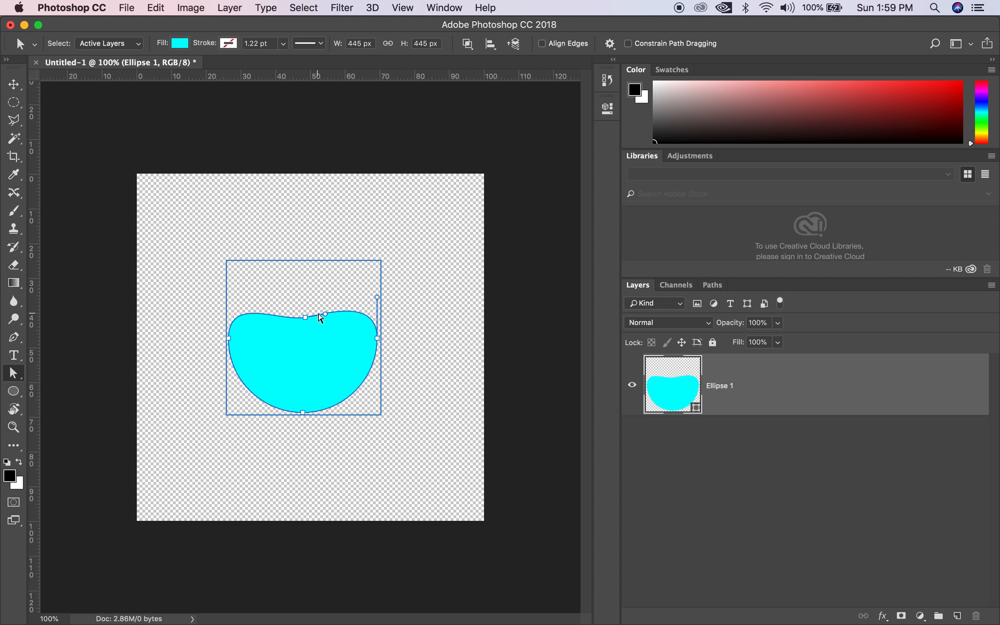
{"action": "left_click", "coordinate": [472, 48]}
{"action": "left_click", "coordinate": [520, 103]}
Step: Merge the shape components of the Ellipse 1 layer and accept turning the live shape into a regular path
{"action": "left_click", "coordinate": [468, 44]}
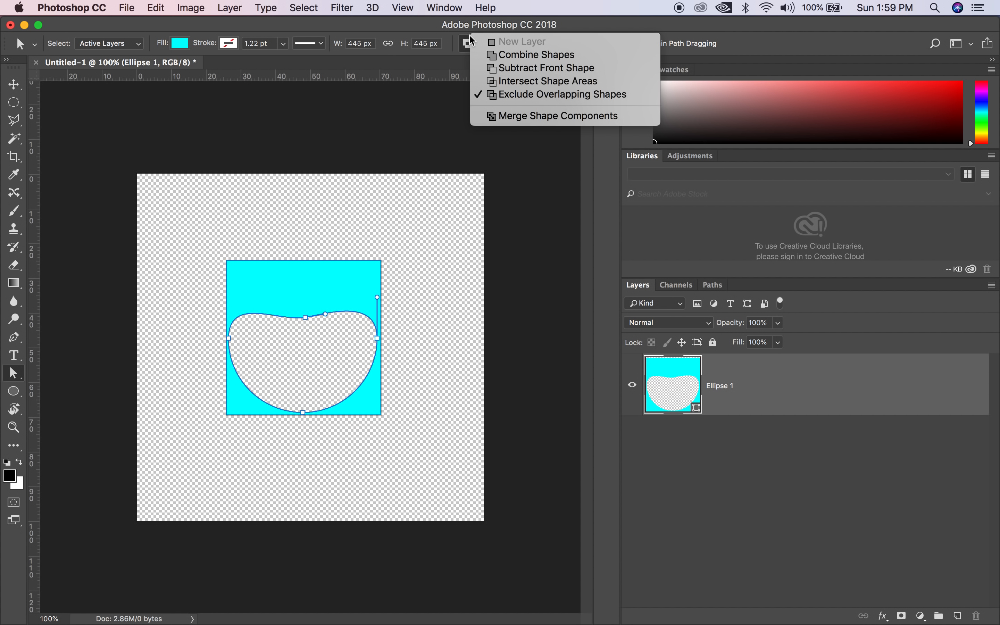
{"action": "left_click", "coordinate": [543, 116]}
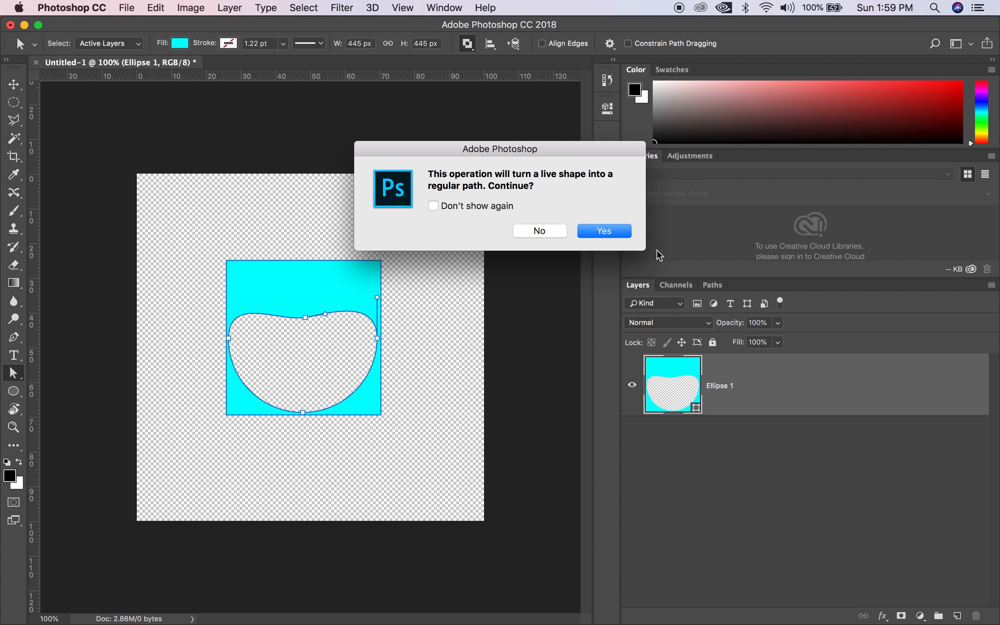
{"action": "left_click", "coordinate": [605, 232]}
Step: Move the top anchor point of the curved cutout upward and select the upper anchor points of the merged path
{"action": "left_click", "coordinate": [390, 314]}
{"action": "mouse_move", "coordinate": [290, 300]}
{"action": "left_mouse_down"}
{"action": "mouse_move", "coordinate": [332, 267]}
{"action": "mouse_move", "coordinate": [305, 319]}
{"action": "mouse_move", "coordinate": [305, 298]}
{"action": "left_mouse_up"}
{"action": "left_click", "coordinate": [453, 282]}
{"action": "left_click", "coordinate": [360, 289]}
{"action": "left_click", "coordinate": [252, 240]}
{"action": "left_click_drag", "start_coordinate": [207, 244], "coordinate": [411, 378]}
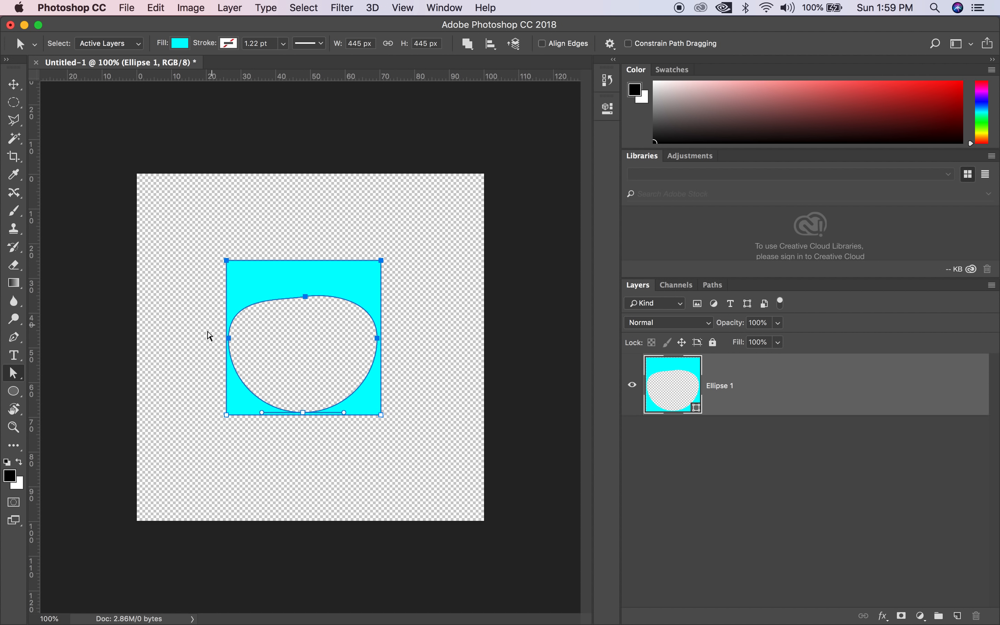
{"action": "left_click", "coordinate": [13, 391]}
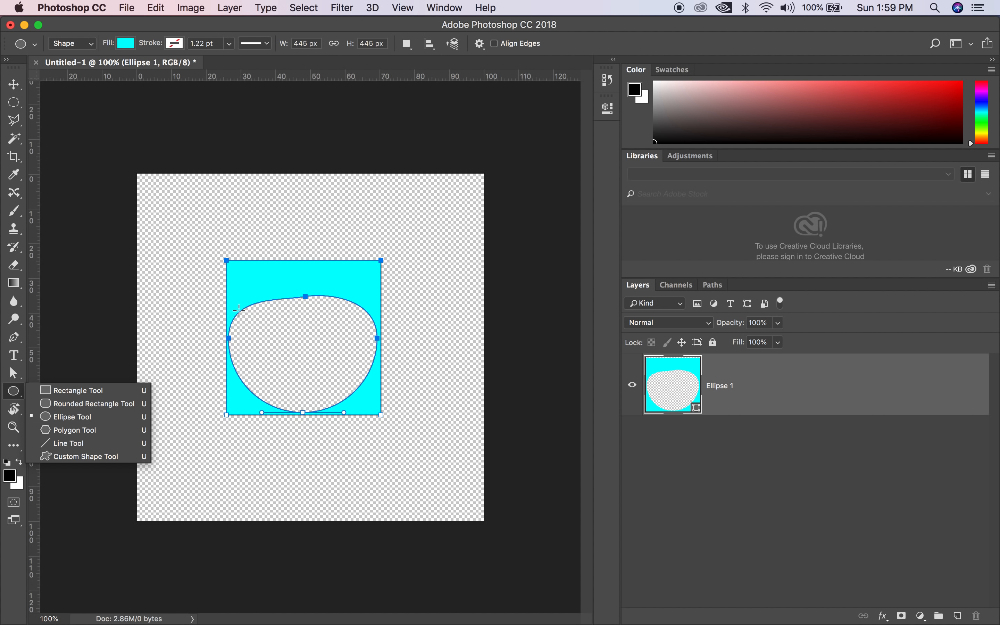
{"action": "left_click", "coordinate": [209, 241]}
{"action": "left_click", "coordinate": [209, 241]}
{"action": "left_click", "coordinate": [467, 331]}
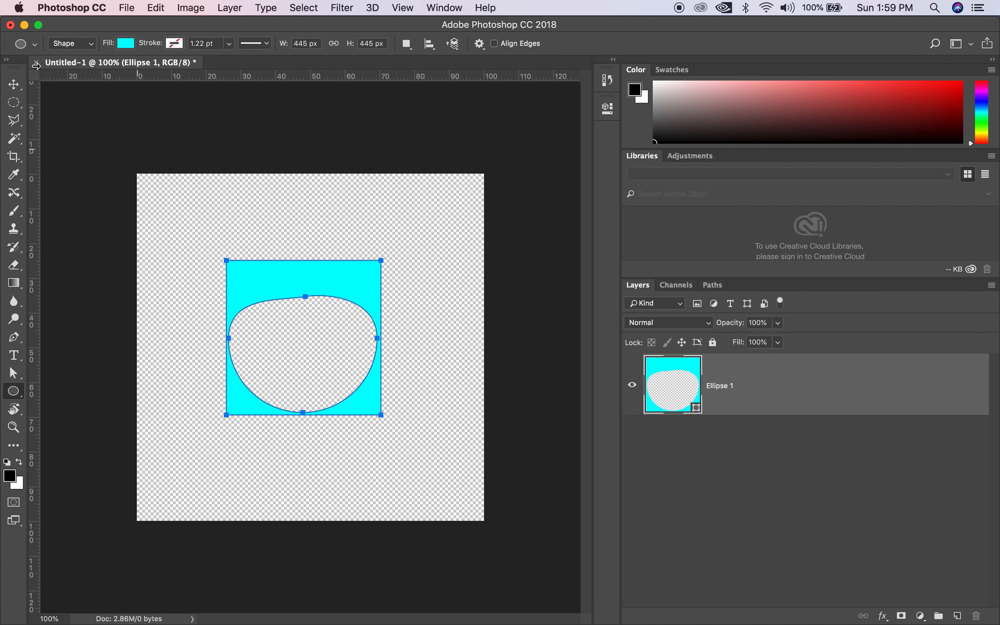
Step: Move the merged shape slightly up and to the right, and close the Untitled-1 document without saving
{"action": "left_click", "coordinate": [19, 85]}
{"action": "mouse_move", "coordinate": [240, 267]}
{"action": "left_mouse_down"}
{"action": "mouse_move", "coordinate": [248, 292]}
{"action": "mouse_move", "coordinate": [212, 268]}
{"action": "mouse_move", "coordinate": [248, 265]}
{"action": "left_mouse_up"}
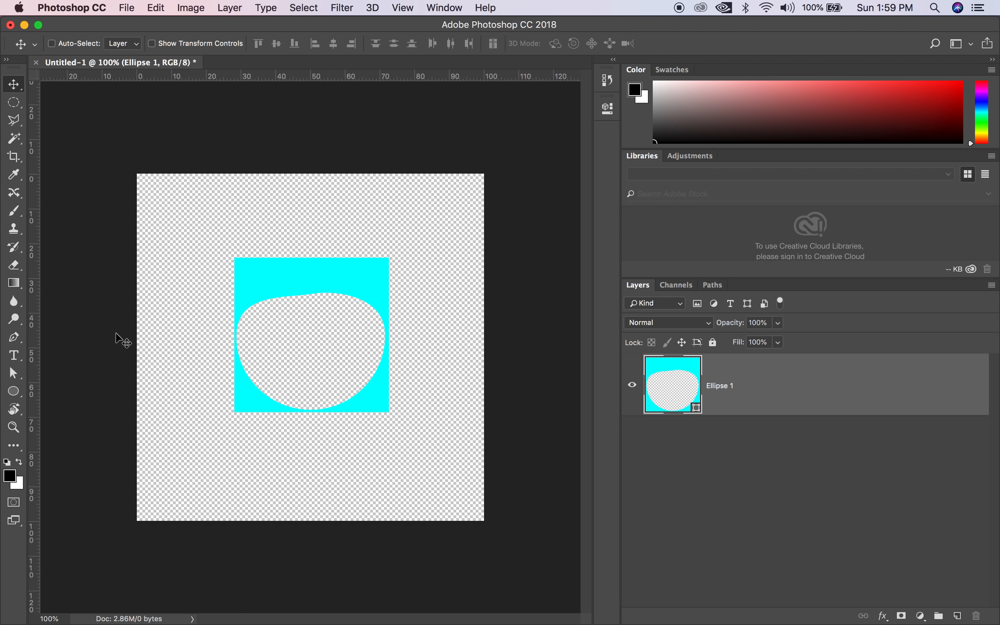
{"action": "left_click", "coordinate": [37, 63]}
{"action": "left_click", "coordinate": [458, 228]}
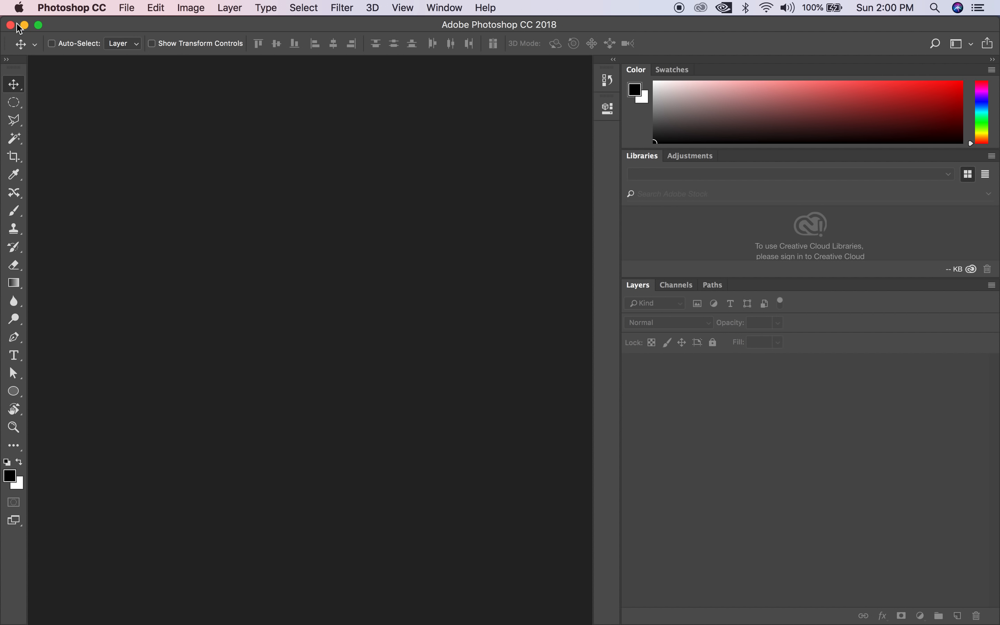
Step: Open the image robin-bird-isolated-background.jpg from the Desktop
{"action": "left_click", "coordinate": [133, 10]}
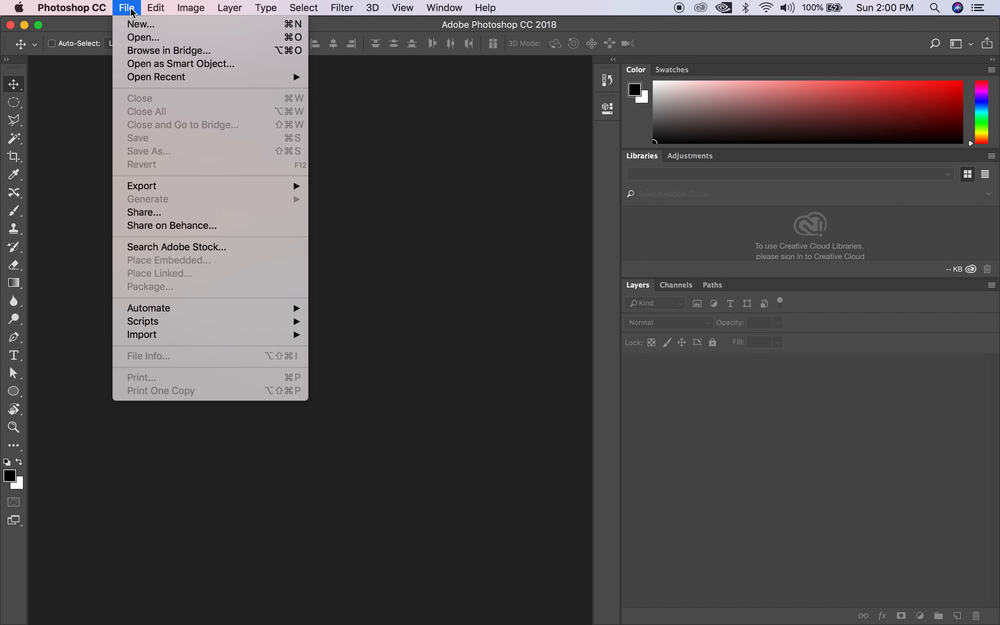
{"action": "left_click", "coordinate": [146, 38]}
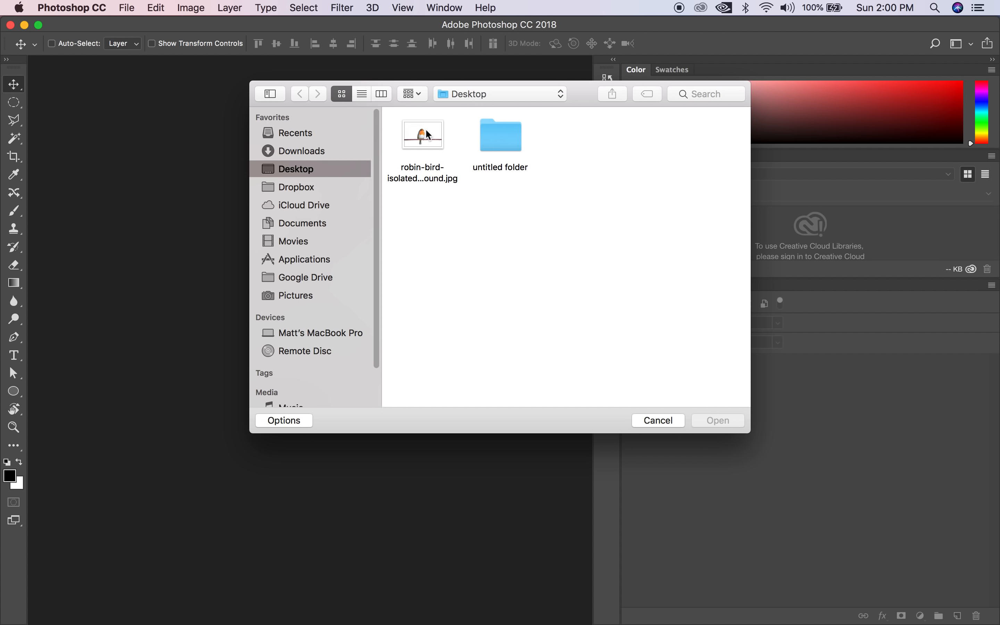
{"action": "left_click", "coordinate": [426, 134]}
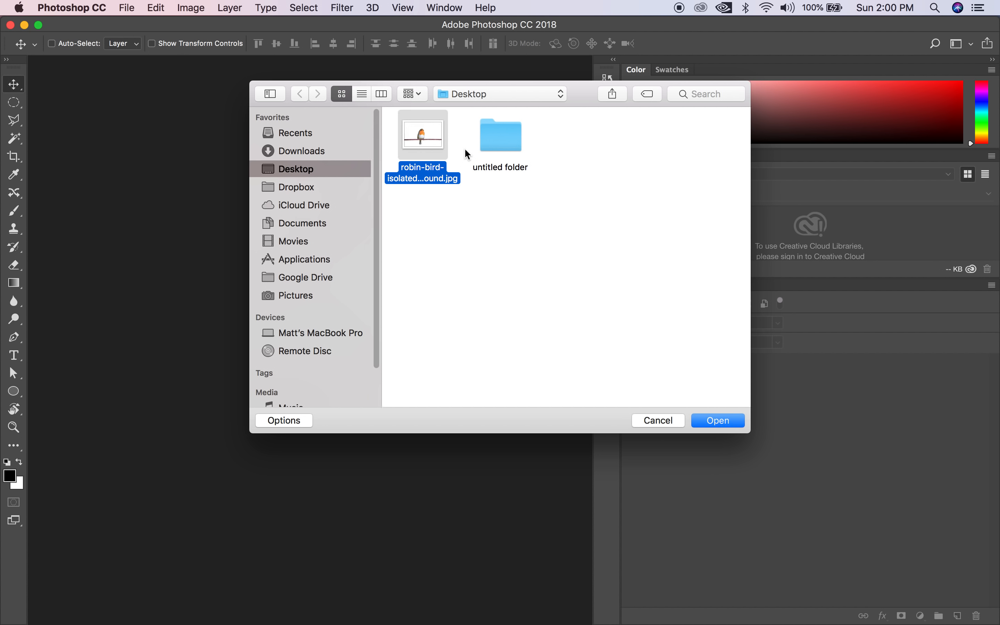
{"action": "double_click", "coordinate": [438, 140]}
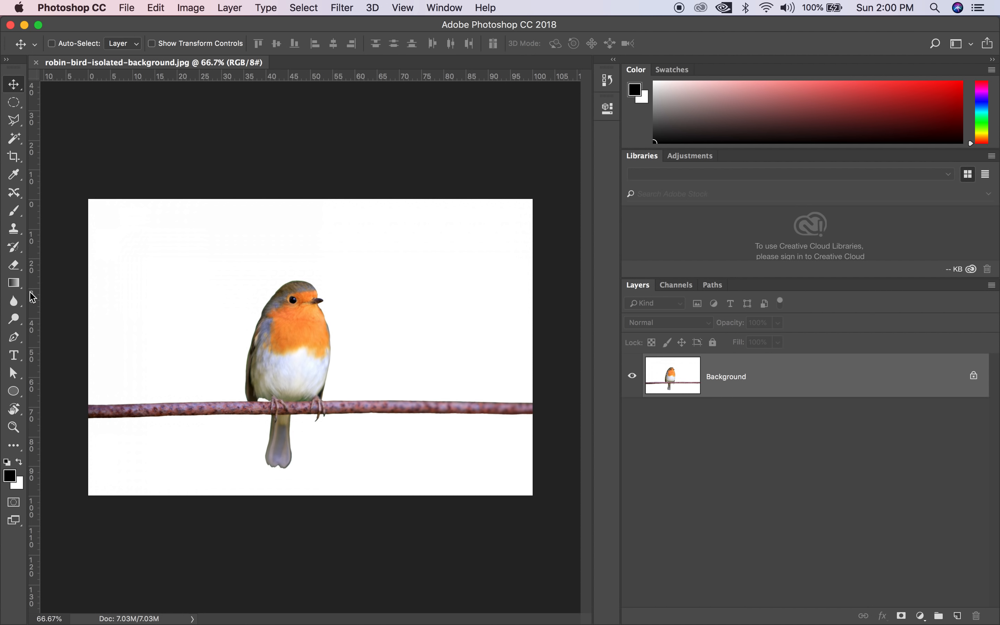
Step: Try drawing a black ellipse about 149 x 445 px over the bird's body, and undo it
{"action": "left_click", "coordinate": [17, 389]}
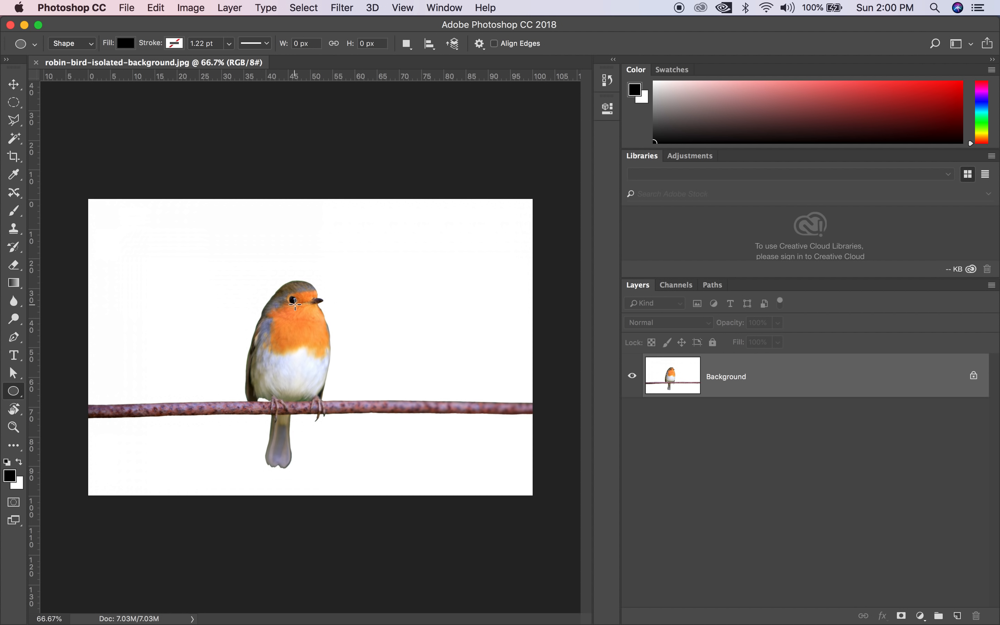
{"action": "left_click_drag", "start_coordinate": [284, 283], "coordinate": [319, 386]}
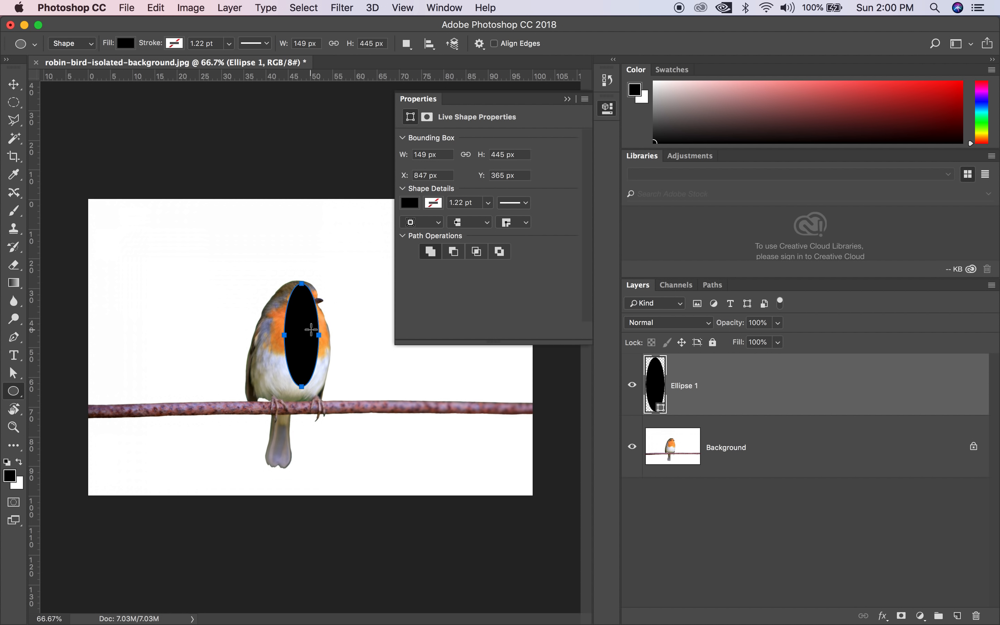
{"action": "key", "text": "super+z"}
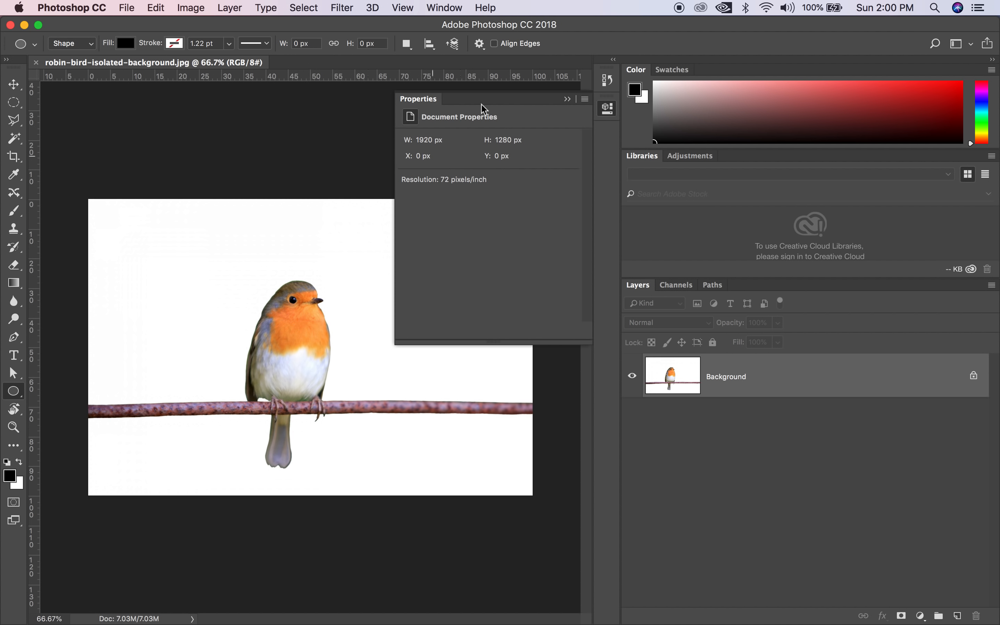
{"action": "left_click", "coordinate": [567, 99]}
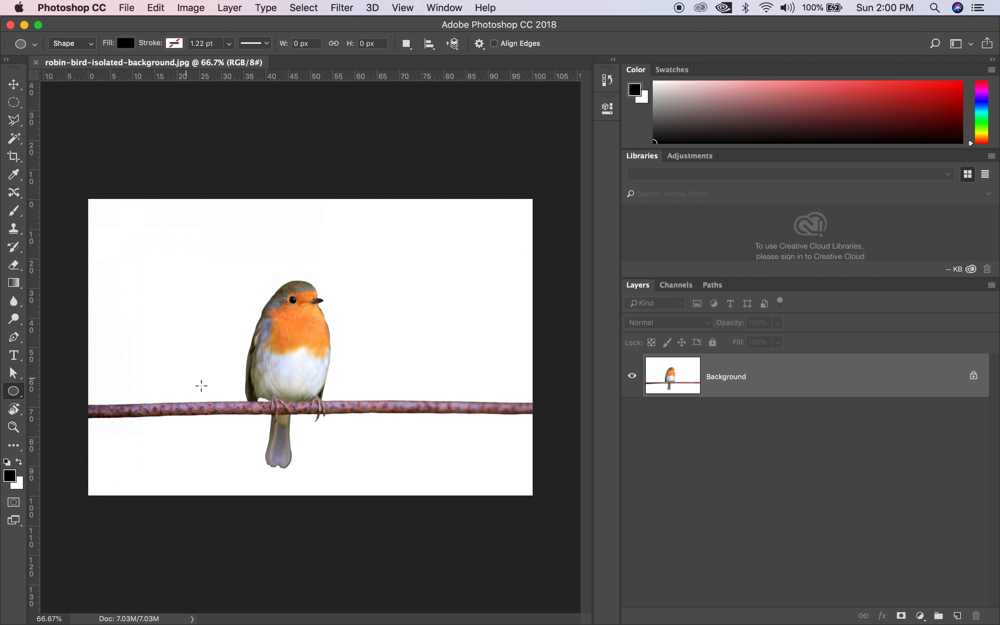
Step: Draw a black triangle about 418 x 323 px to the upper left of the bird with the Pen tool in Shape mode
{"action": "left_click", "coordinate": [16, 344]}
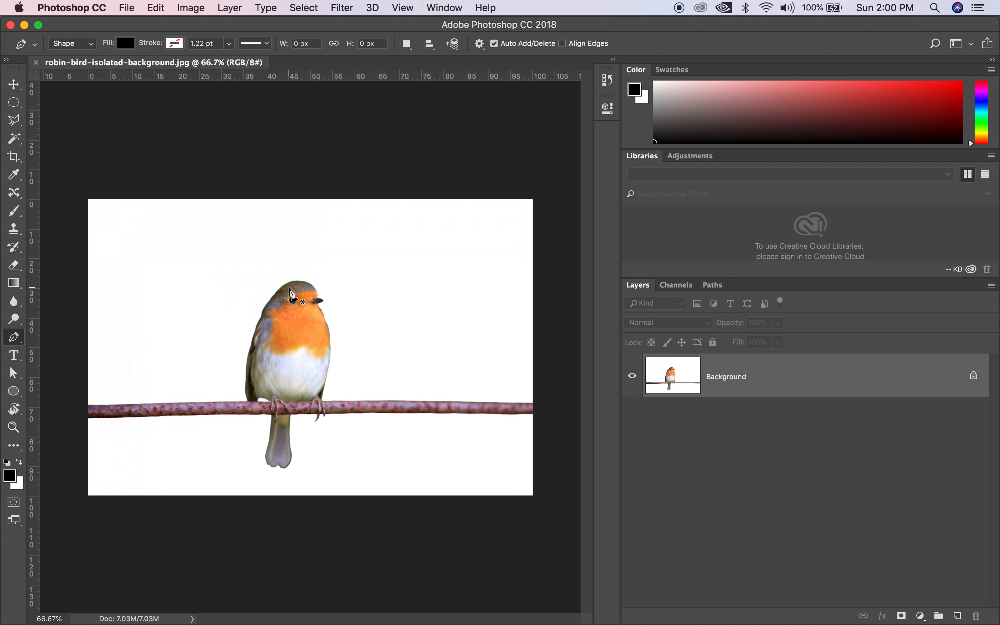
{"action": "left_click", "coordinate": [717, 287]}
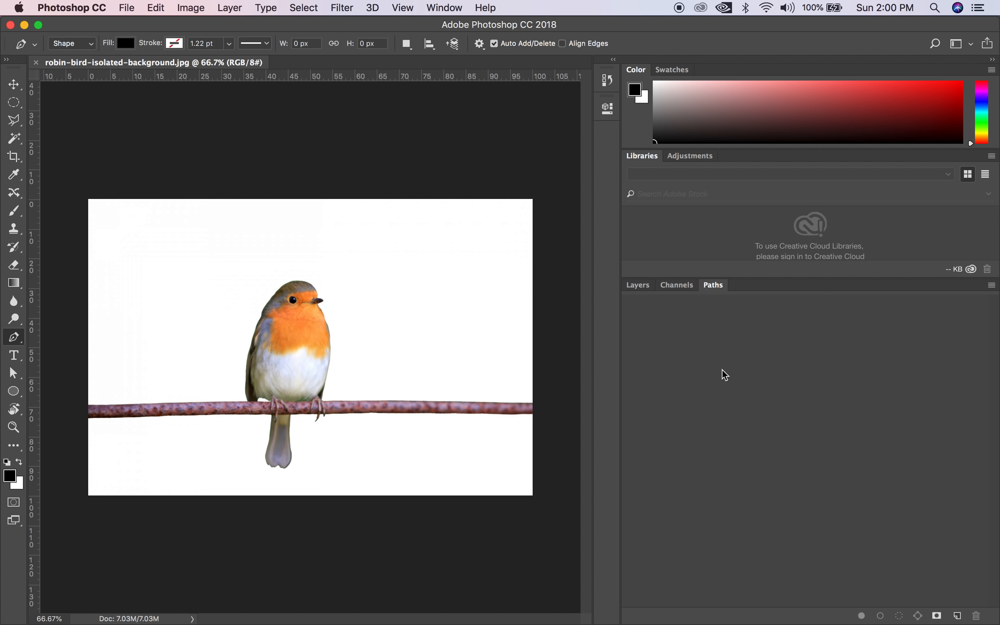
{"action": "left_click", "coordinate": [646, 289]}
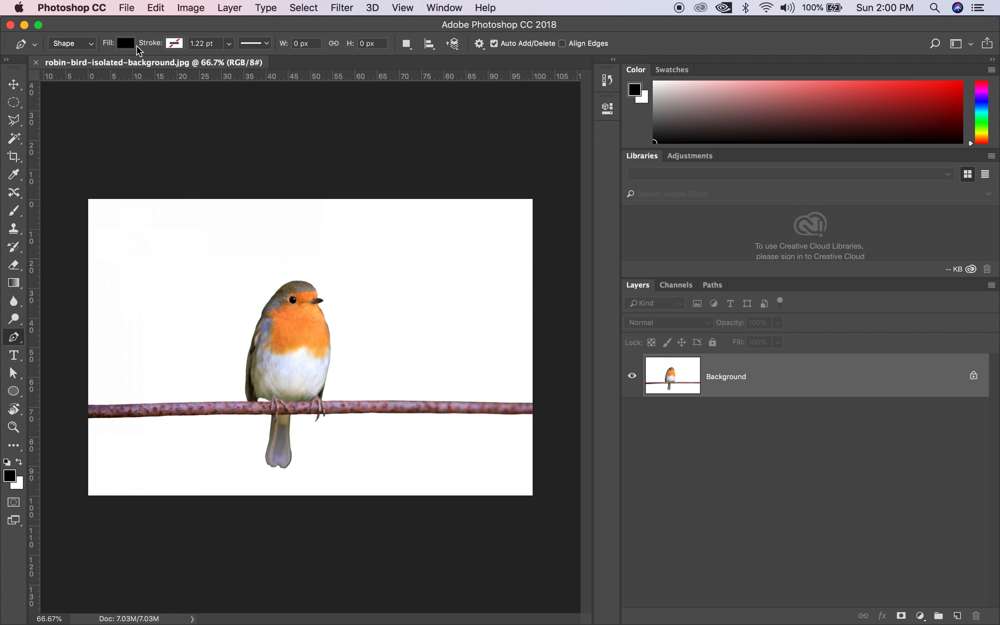
{"action": "left_click", "coordinate": [95, 45]}
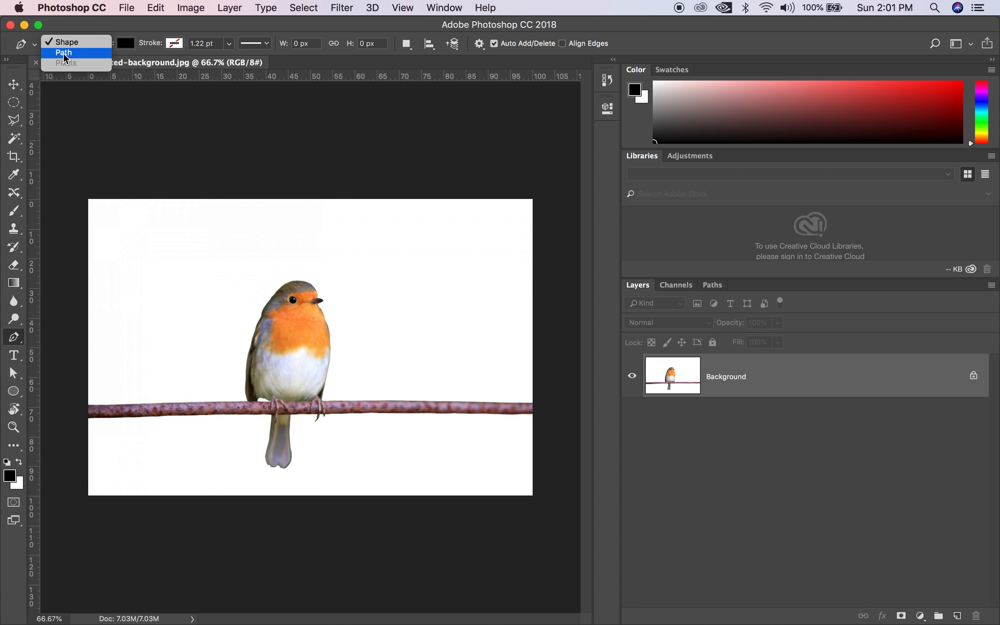
{"action": "left_click", "coordinate": [87, 29]}
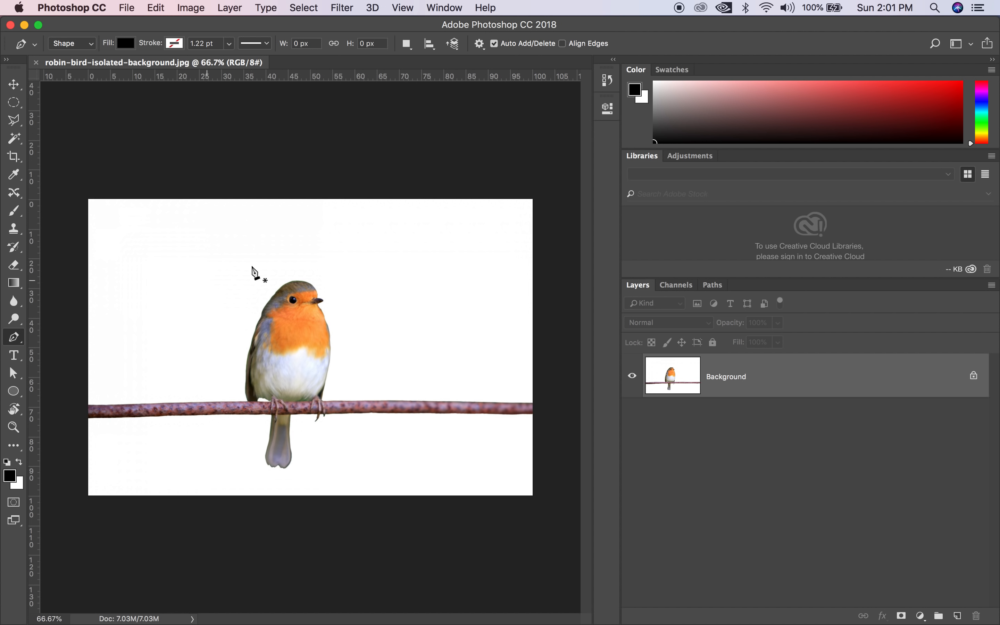
{"action": "left_click", "coordinate": [187, 234]}
{"action": "left_click", "coordinate": [141, 308]}
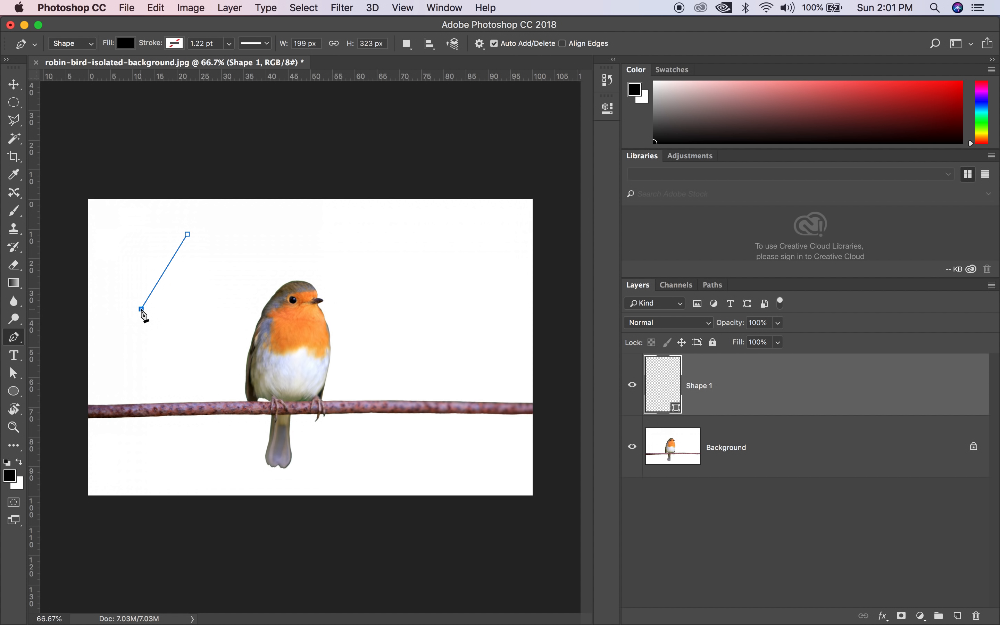
{"action": "left_click", "coordinate": [233, 307]}
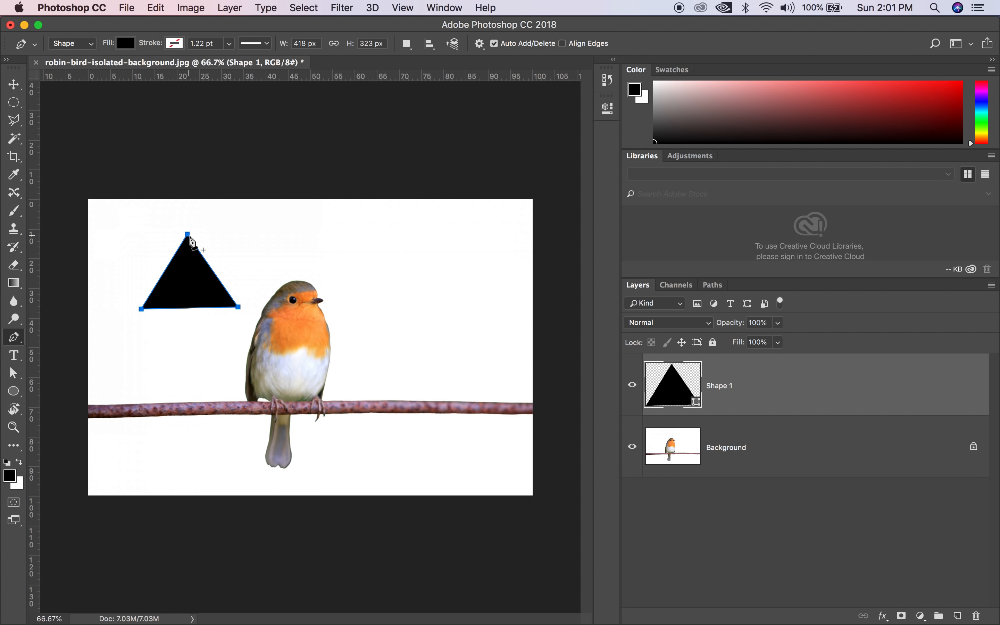
Step: Try deleting the triangle's lower right anchor point and bending its right edge into a curve, undoing each change
{"action": "left_click", "coordinate": [20, 341]}
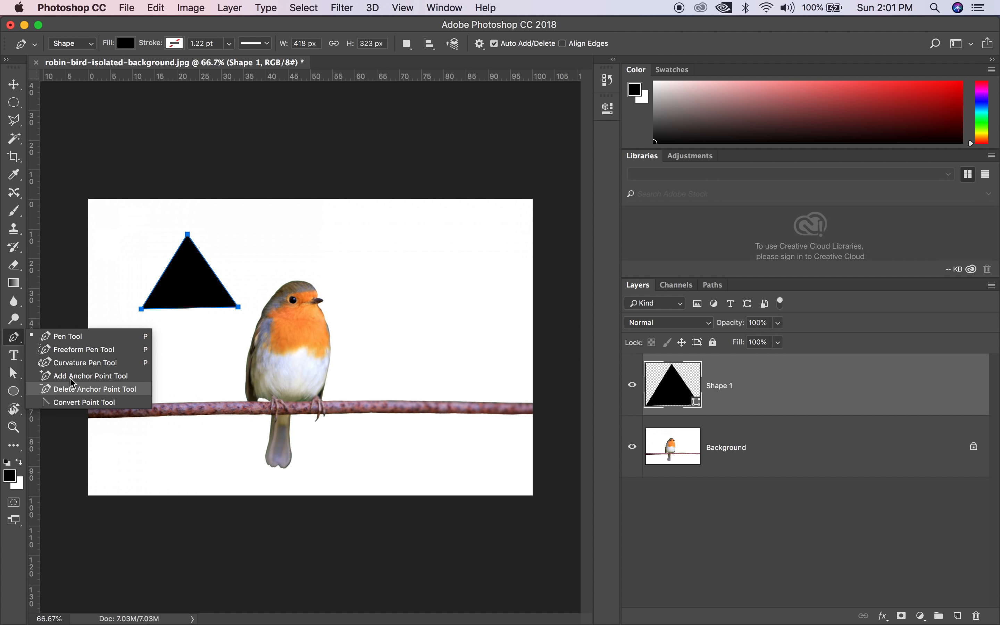
{"action": "left_click", "coordinate": [241, 310]}
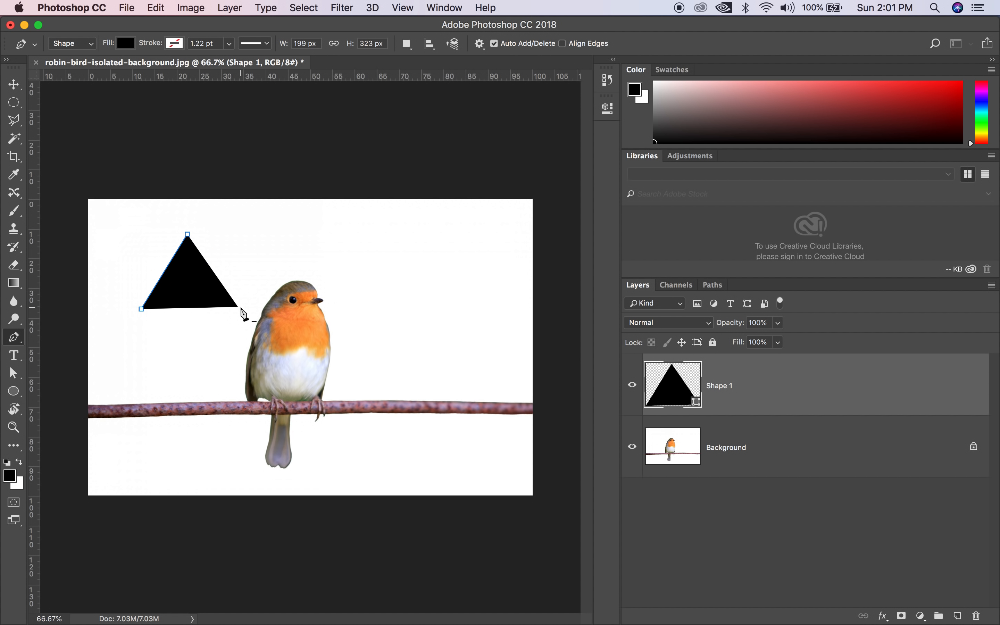
{"action": "left_click", "coordinate": [241, 311]}
{"action": "key", "text": "super+z"}
{"action": "left_click_drag", "start_coordinate": [217, 280], "coordinate": [243, 265]}
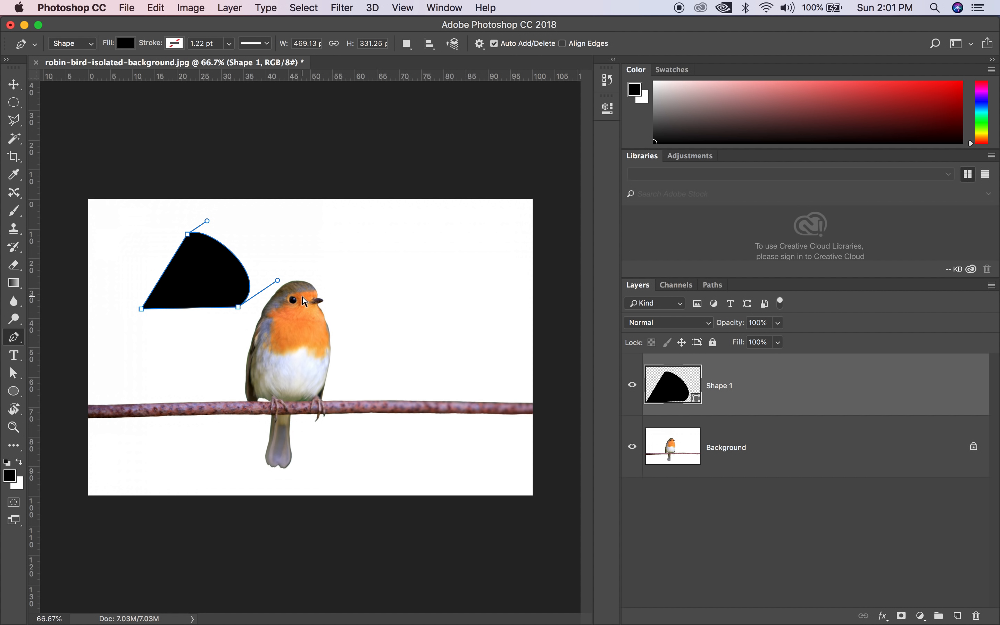
{"action": "key", "text": "super+z"}
{"action": "left_click", "coordinate": [218, 278]}
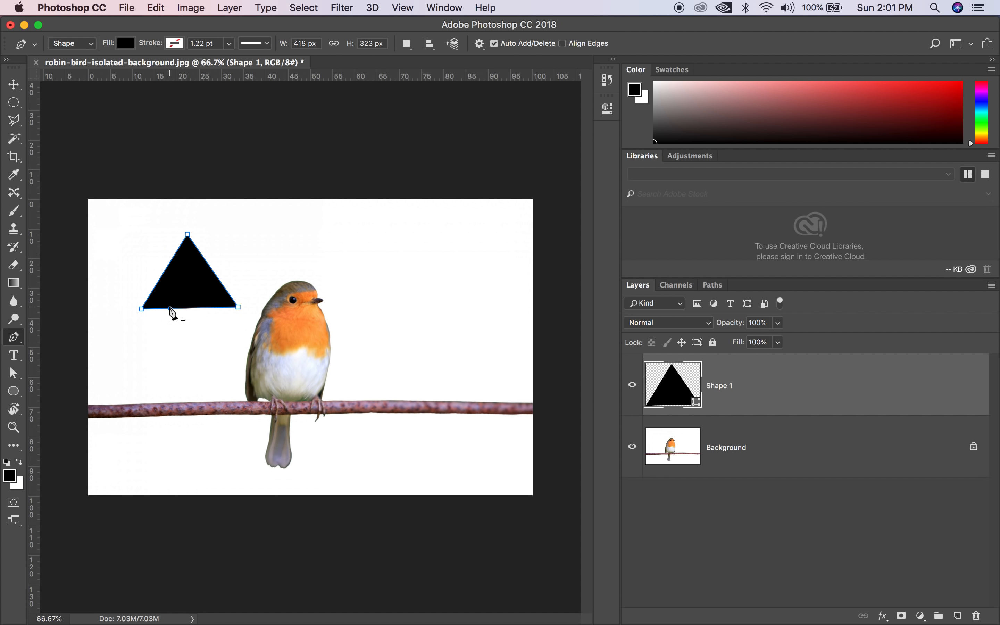
Step: Try converting the triangle's lower left corner into a smooth point with direction handles, and convert it back to a corner
{"action": "left_click", "coordinate": [141, 309], "text": "super"}
{"action": "left_click_drag", "start_coordinate": [141, 310], "coordinate": [157, 339]}
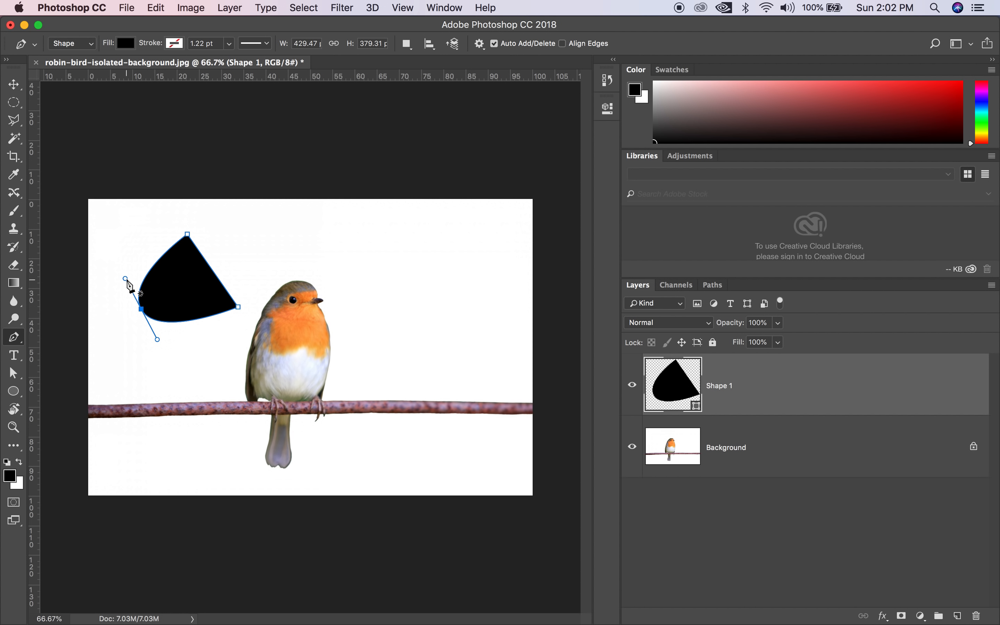
{"action": "left_click", "coordinate": [141, 309], "text": "alt"}
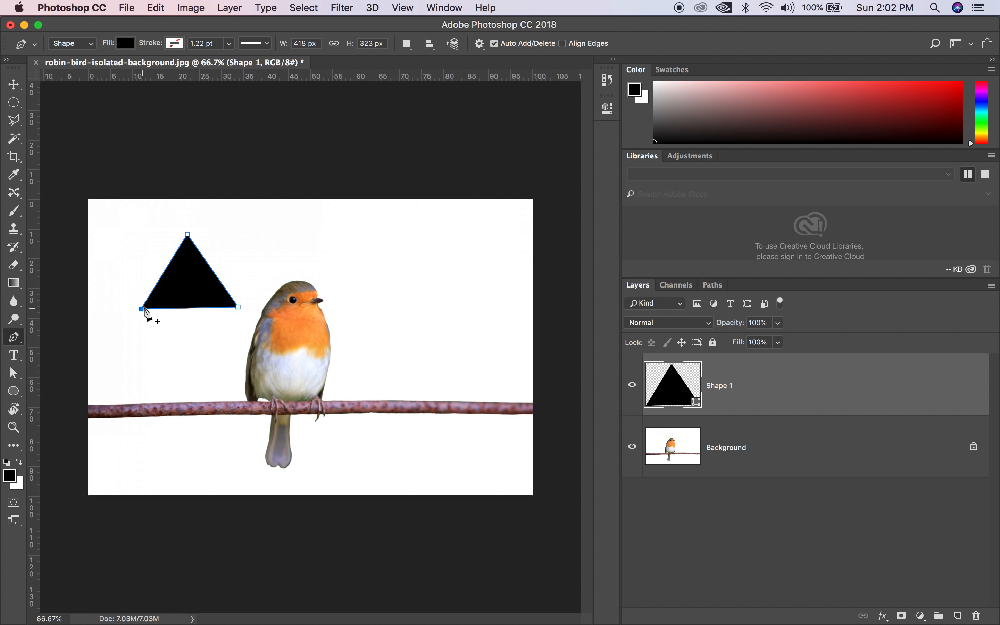
Step: Convert the triangle's top corner into a smooth point and adjust its left direction handle with the Direct Selection tool
{"action": "left_click_drag", "start_coordinate": [188, 235], "coordinate": [161, 237]}
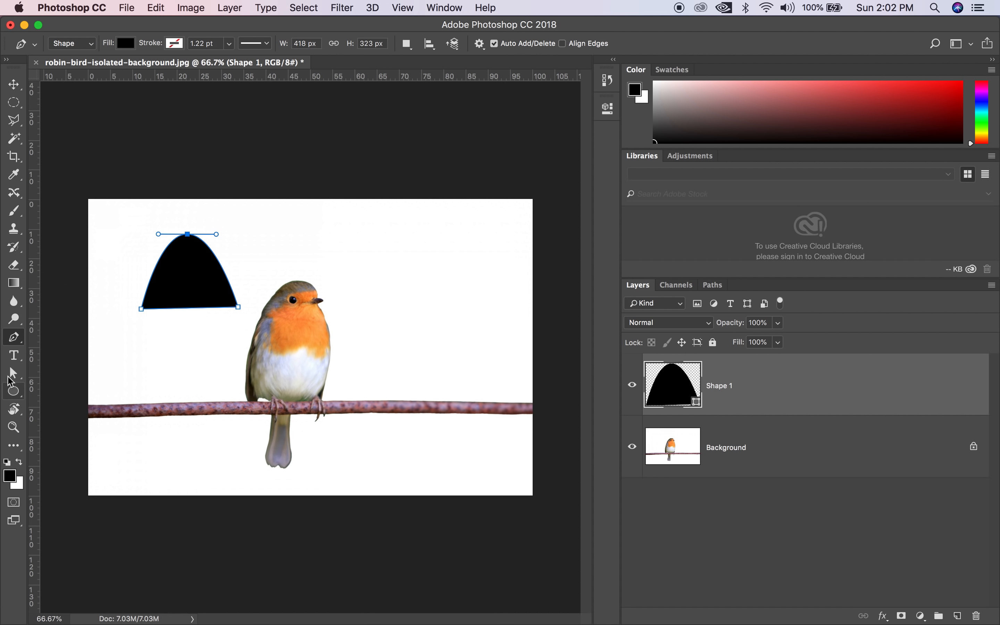
{"action": "left_click", "coordinate": [15, 375]}
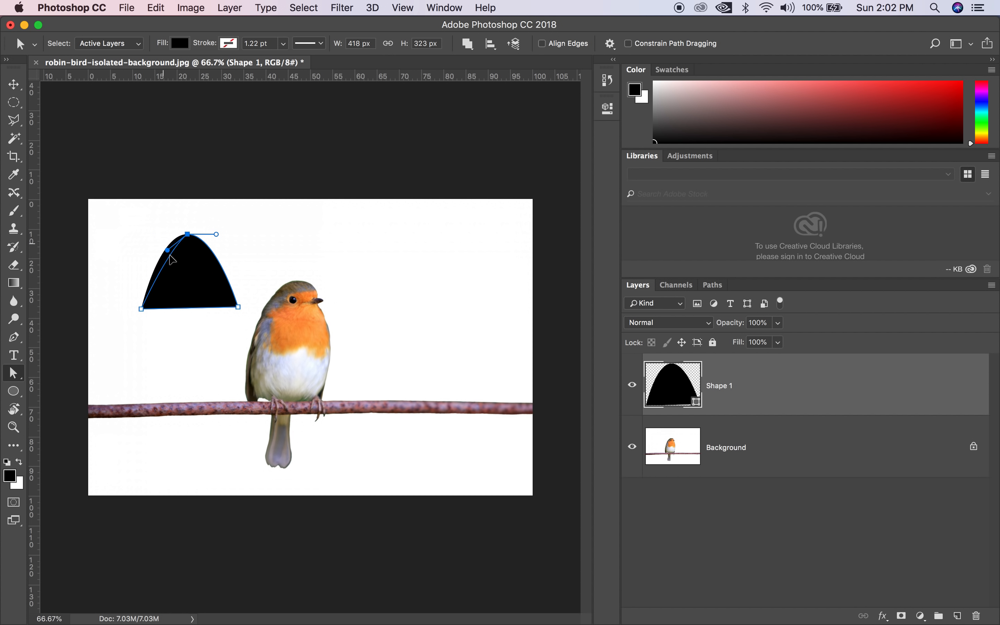
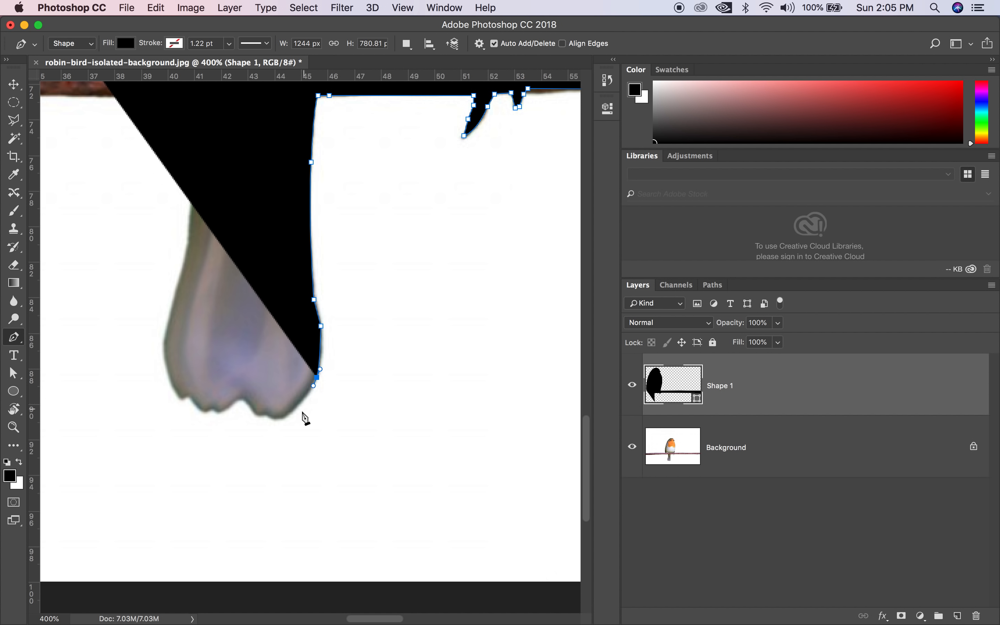
Step: Continue the Shape 1 outline with anchor points around the scalloped lower end of the robin's tail
{"action": "left_click", "coordinate": [283, 416]}
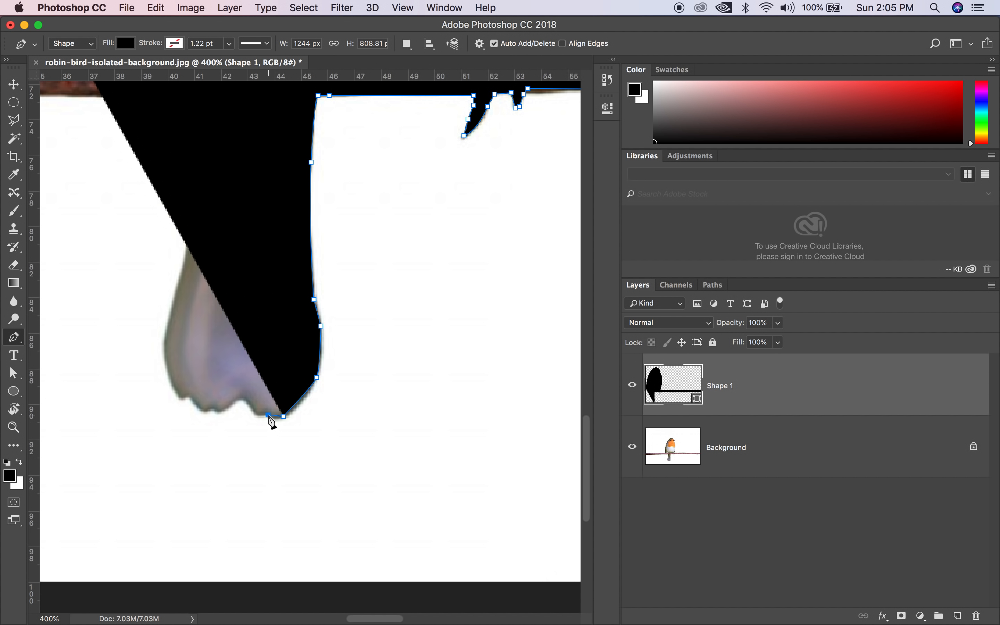
{"action": "left_click", "coordinate": [268, 414]}
{"action": "left_click", "coordinate": [260, 416]}
{"action": "left_click", "coordinate": [246, 399]}
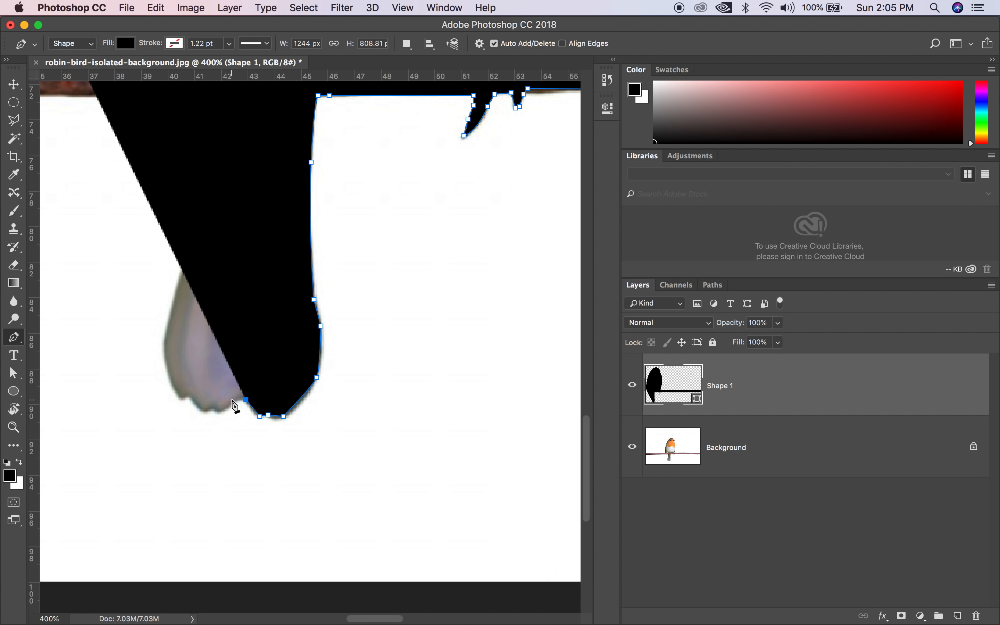
{"action": "left_click", "coordinate": [228, 406]}
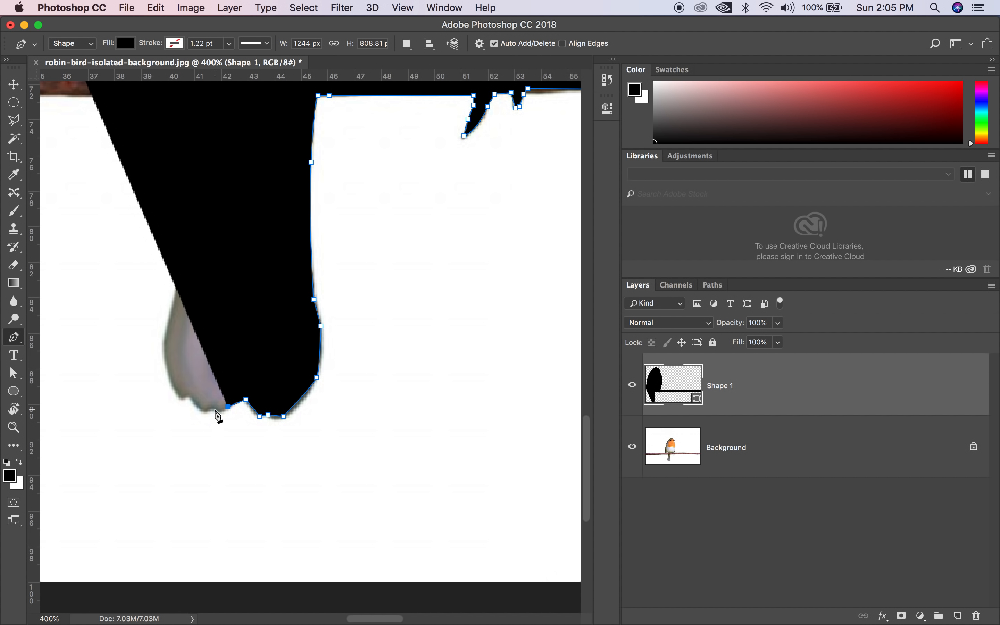
{"action": "left_click", "coordinate": [214, 410]}
{"action": "left_click", "coordinate": [207, 410]}
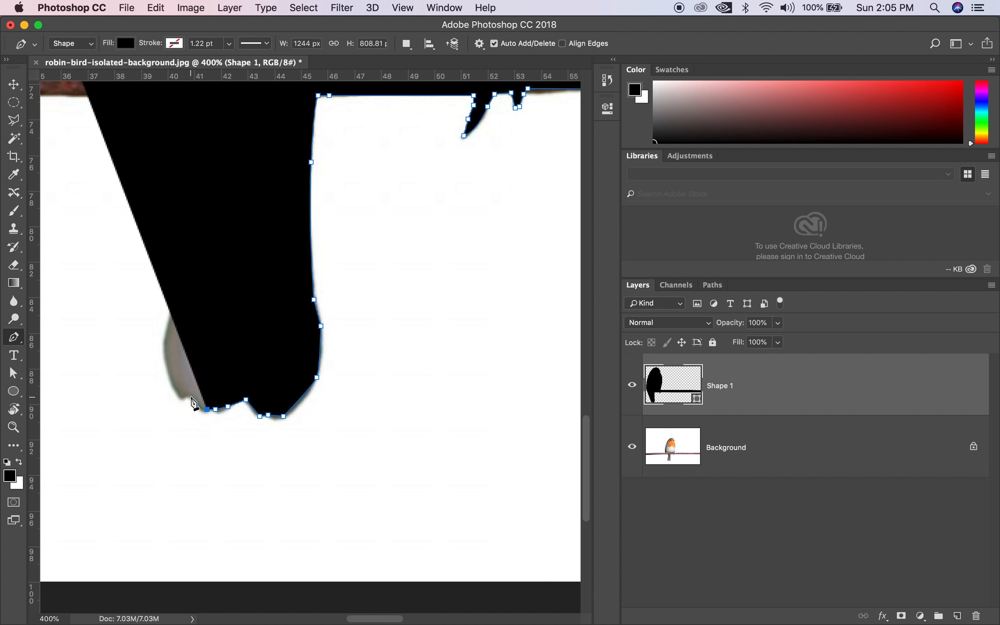
{"action": "left_click", "coordinate": [191, 397]}
{"action": "left_click", "coordinate": [182, 398]}
Step: Trace the tail's left edge up to the branch with curved anchor points, undoing the misplaced ones
{"action": "mouse_move", "coordinate": [161, 346]}
{"action": "left_mouse_down"}
{"action": "mouse_move", "coordinate": [160, 364]}
{"action": "mouse_move", "coordinate": [167, 336]}
{"action": "left_mouse_up"}
{"action": "key", "text": "super+z"}
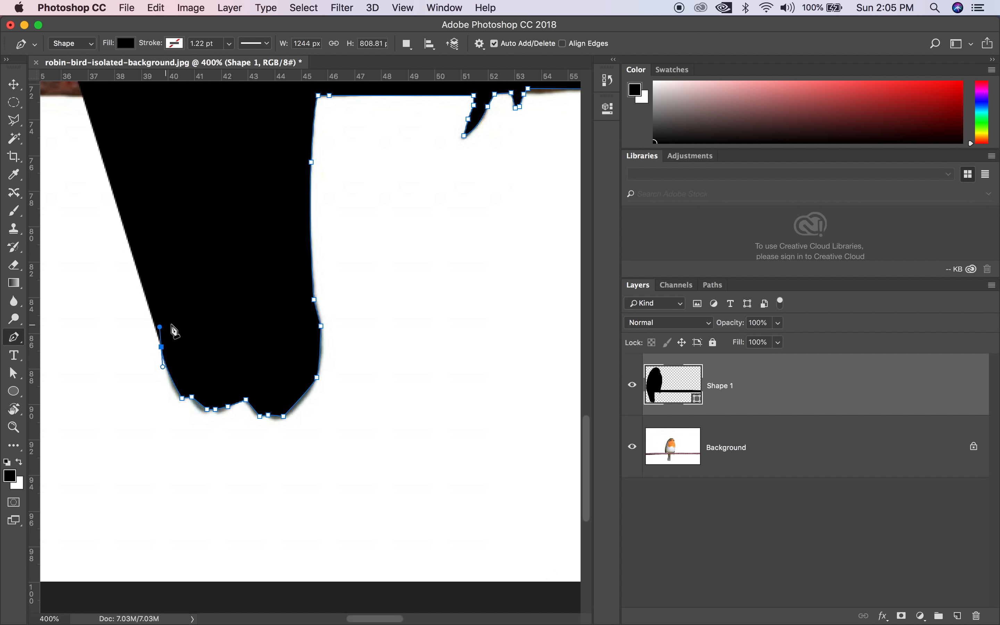
{"action": "left_click_drag", "start_coordinate": [164, 348], "coordinate": [167, 317]}
{"action": "left_click_drag", "start_coordinate": [243, 263], "coordinate": [369, 352]}
{"action": "left_click", "coordinate": [321, 189]}
{"action": "key", "text": "super+z"}
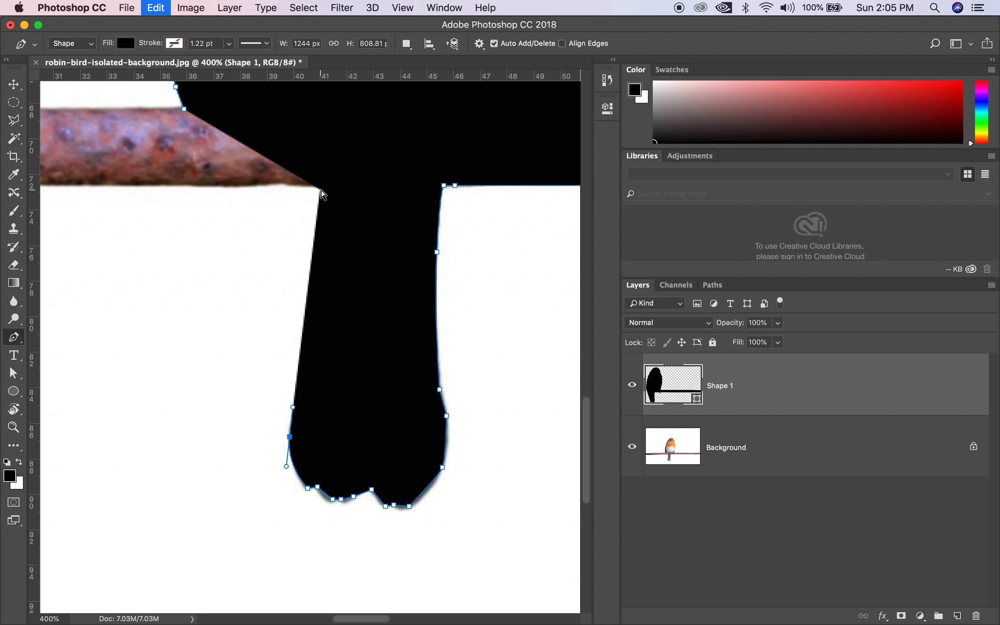
{"action": "left_click", "coordinate": [350, 186]}
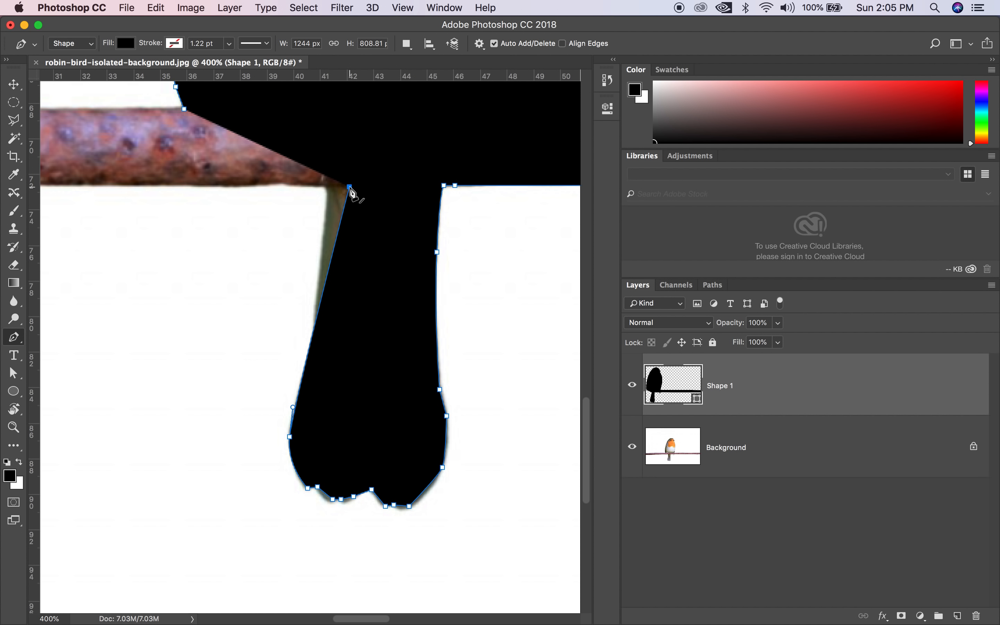
{"action": "key", "text": "super+z"}
{"action": "left_click", "coordinate": [331, 193]}
{"action": "left_click_drag", "start_coordinate": [329, 184], "coordinate": [326, 137]}
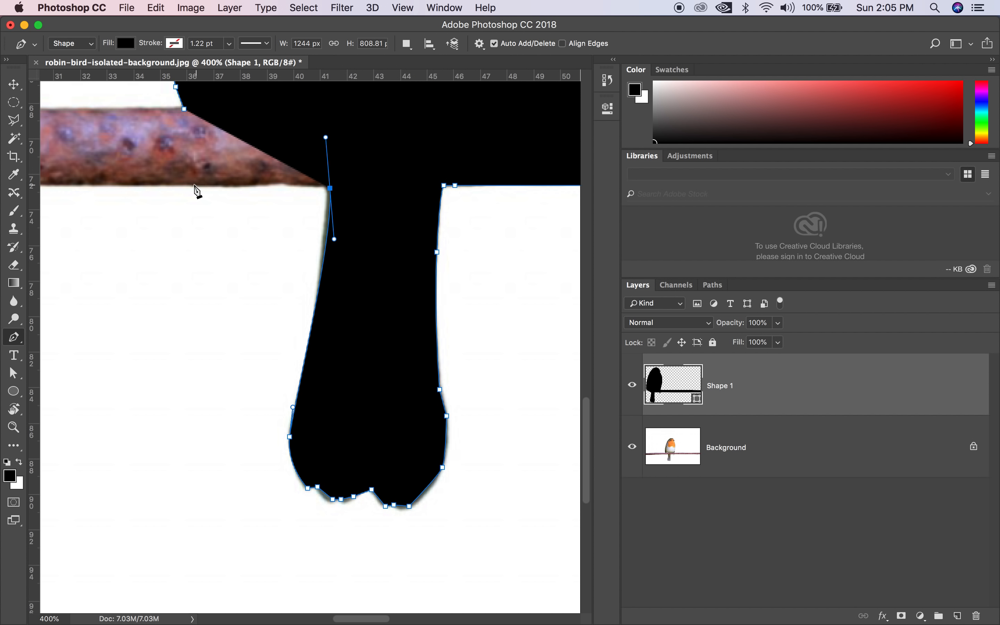
Step: Trace the left part of the branch out to the image edge and back to the bird, closing the shape
{"action": "left_click", "coordinate": [331, 189]}
{"action": "left_click", "coordinate": [139, 186]}
{"action": "left_click_drag", "start_coordinate": [151, 248], "coordinate": [516, 308]}
{"action": "key", "text": "z"}
{"action": "left_click", "coordinate": [395, 262], "text": "alt"}
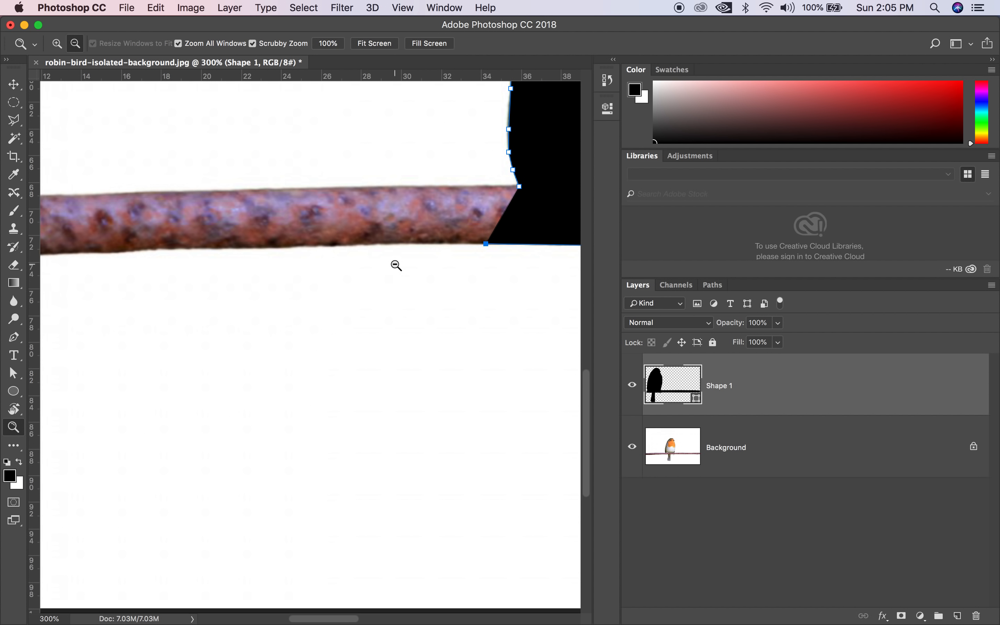
{"action": "left_click", "coordinate": [394, 262], "text": "alt"}
{"action": "left_click", "coordinate": [395, 262], "text": "alt"}
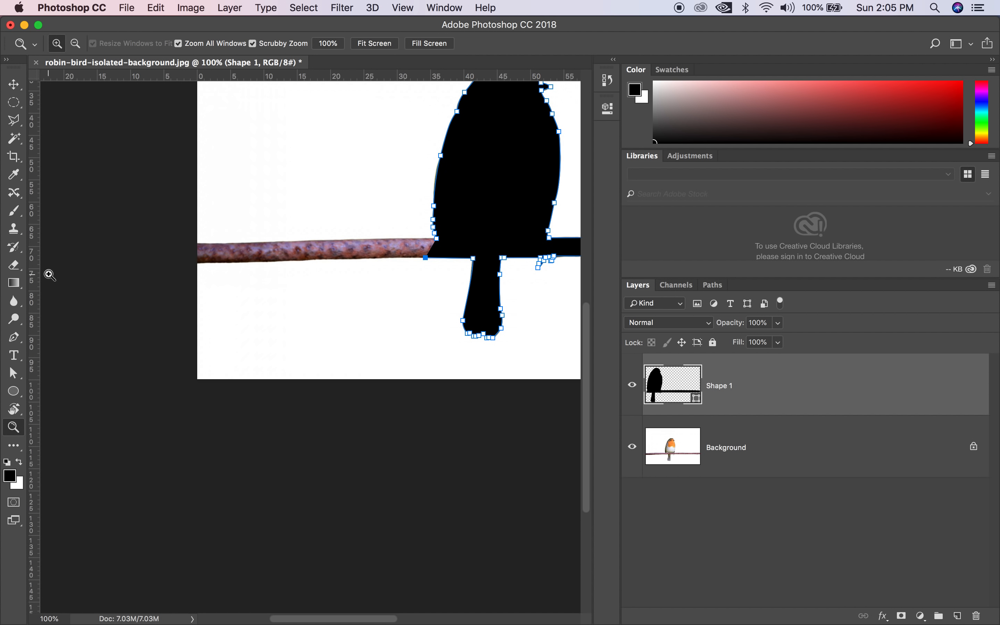
{"action": "key", "text": "p"}
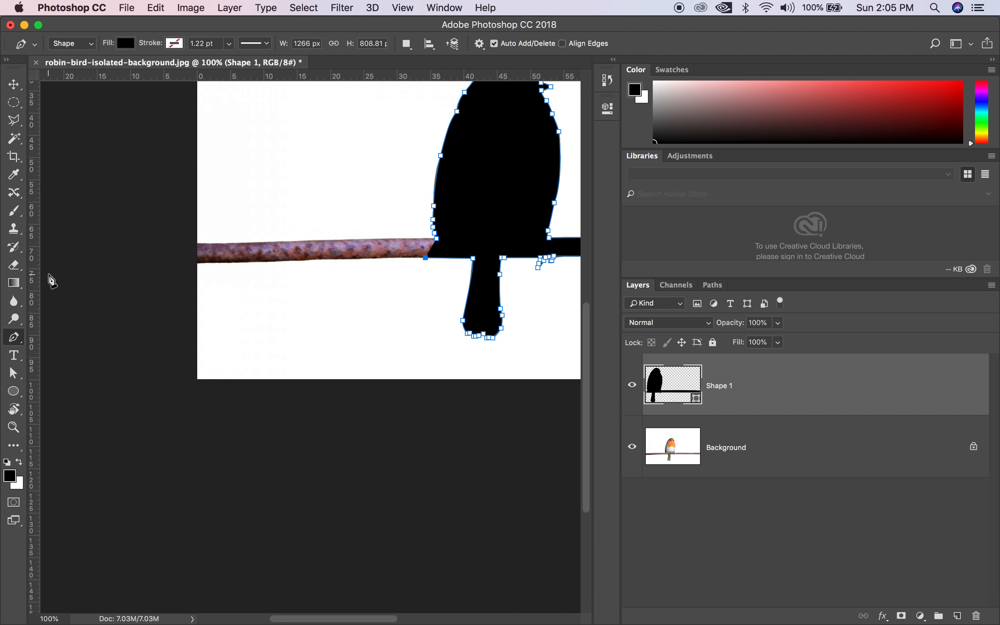
{"action": "left_click", "coordinate": [198, 261]}
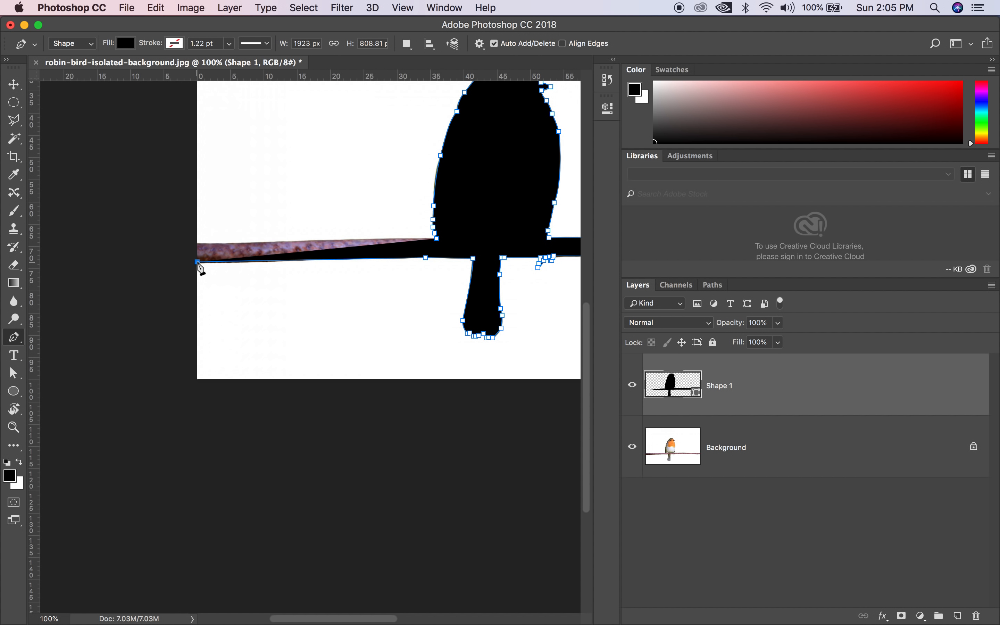
{"action": "left_click", "coordinate": [198, 244]}
{"action": "left_click", "coordinate": [437, 239]}
{"action": "left_click_drag", "start_coordinate": [462, 284], "coordinate": [219, 308]}
{"action": "key", "text": "super+r"}
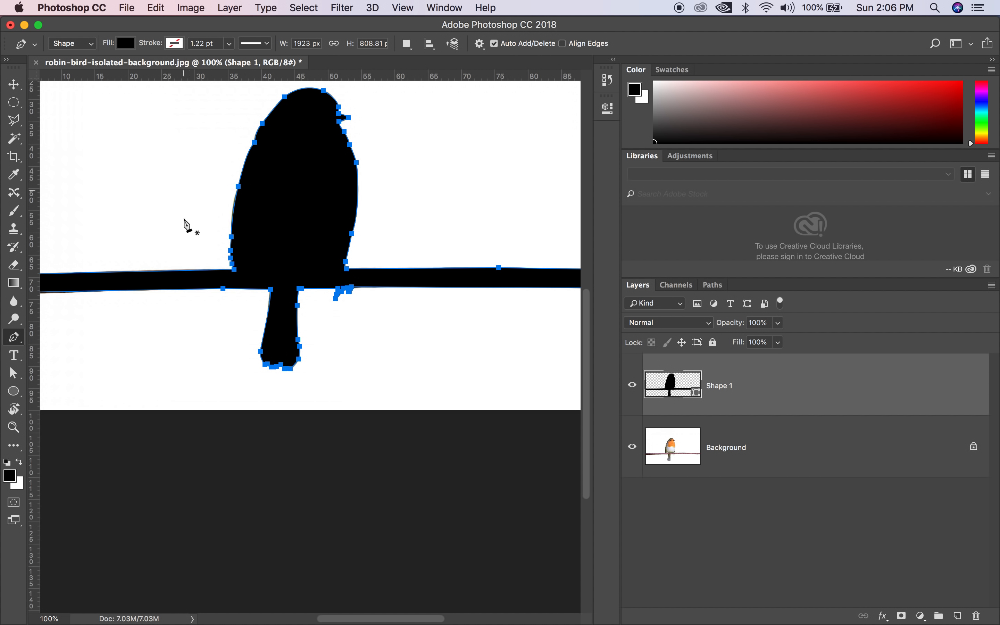
Step: Lower the Shape 1 layer's opacity to 39%
{"action": "key", "text": "a"}
{"action": "left_click", "coordinate": [778, 323]}
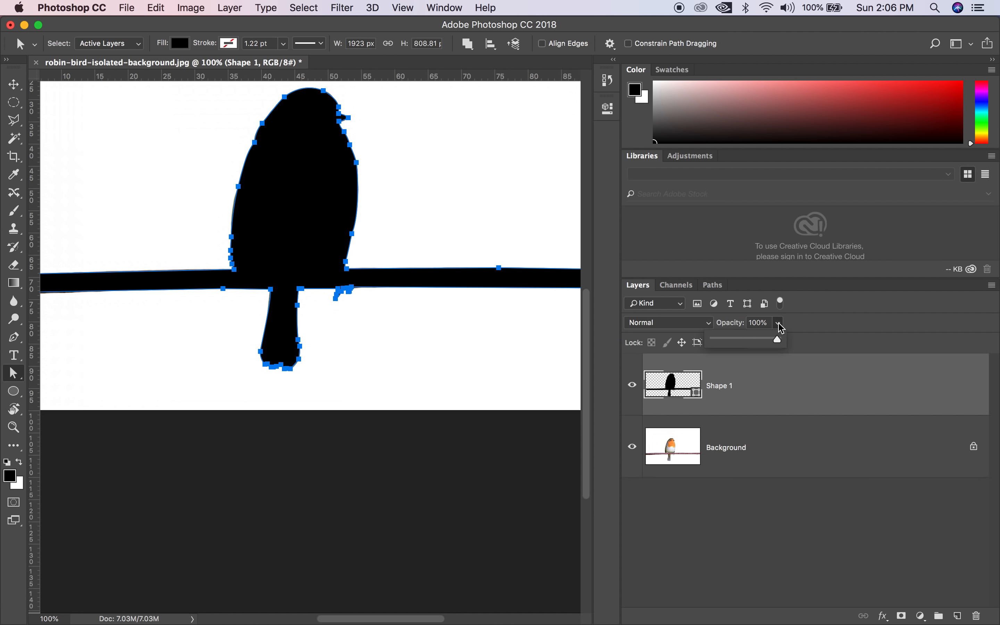
{"action": "left_click_drag", "start_coordinate": [759, 339], "coordinate": [738, 341]}
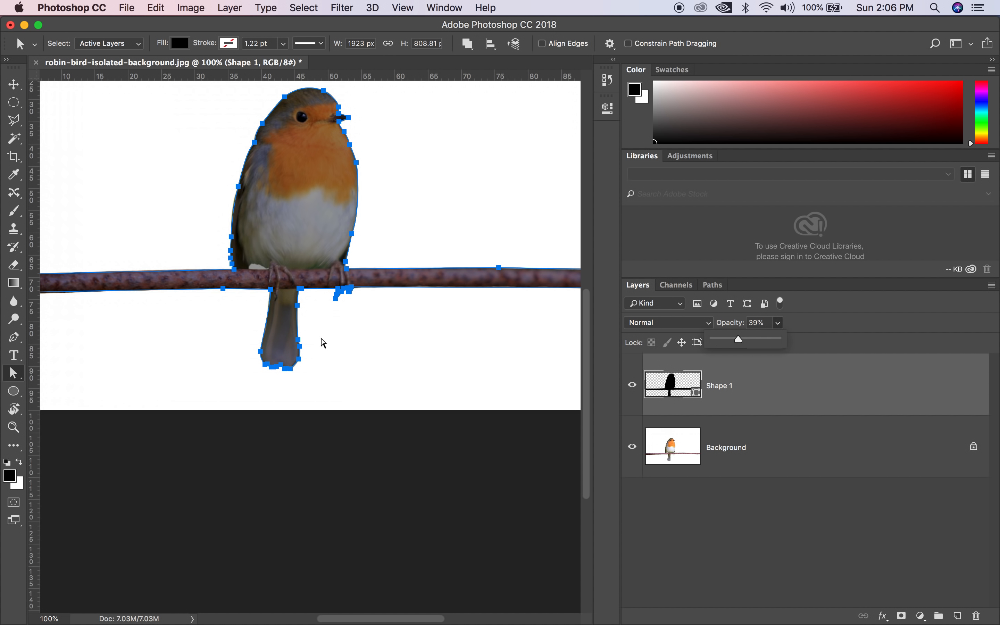
Step: Shorten the direction handle at the tail's upper left corner and fit a new anchor point to the tail's left edge
{"action": "key", "text": "z"}
{"action": "left_click", "coordinate": [283, 320]}
{"action": "left_click", "coordinate": [283, 318]}
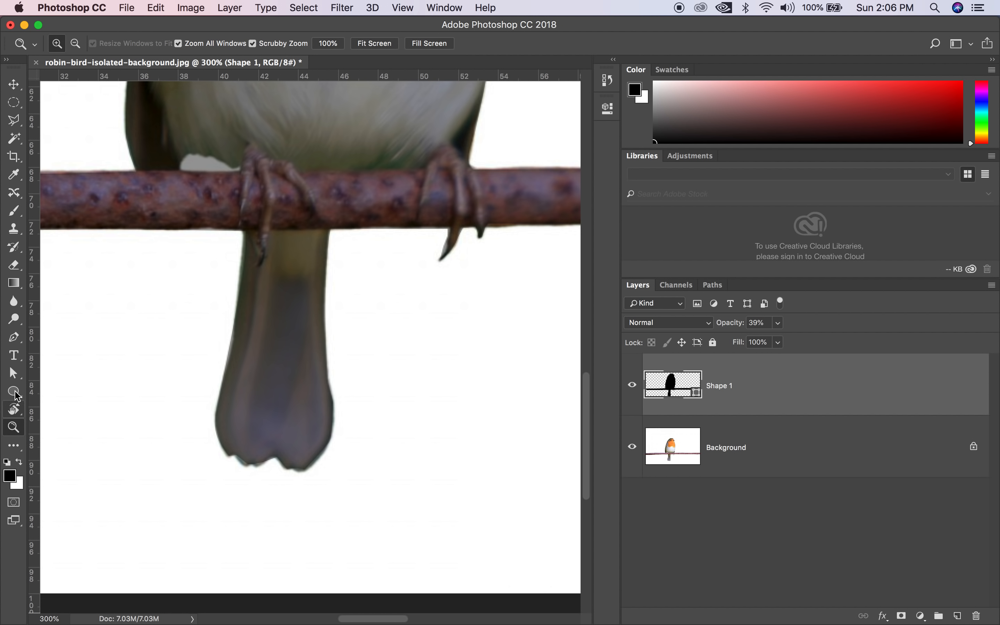
{"action": "left_click", "coordinate": [13, 376]}
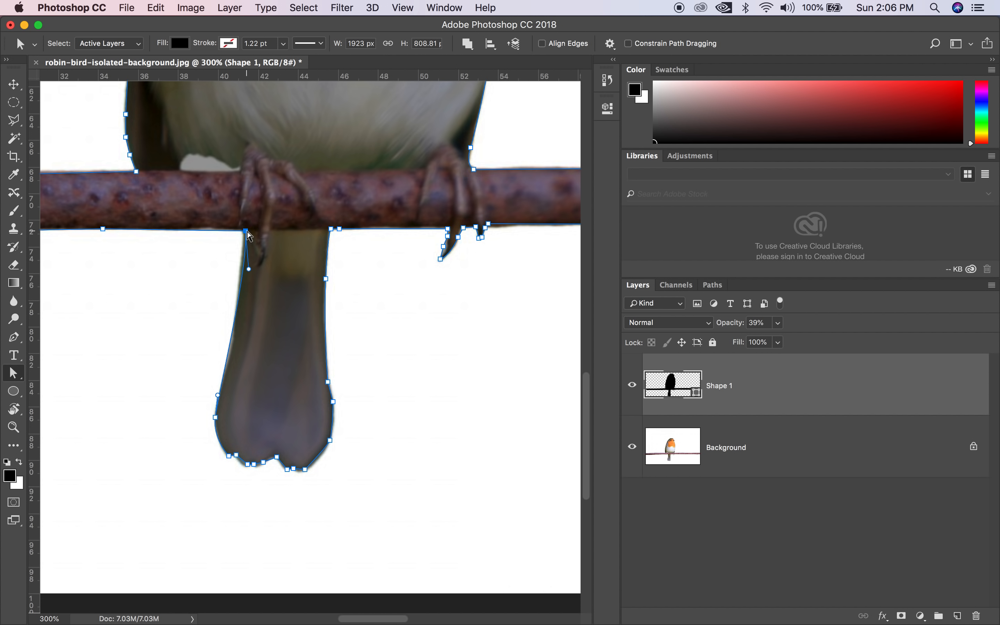
{"action": "left_click_drag", "start_coordinate": [248, 270], "coordinate": [244, 242]}
{"action": "left_click", "coordinate": [13, 337]}
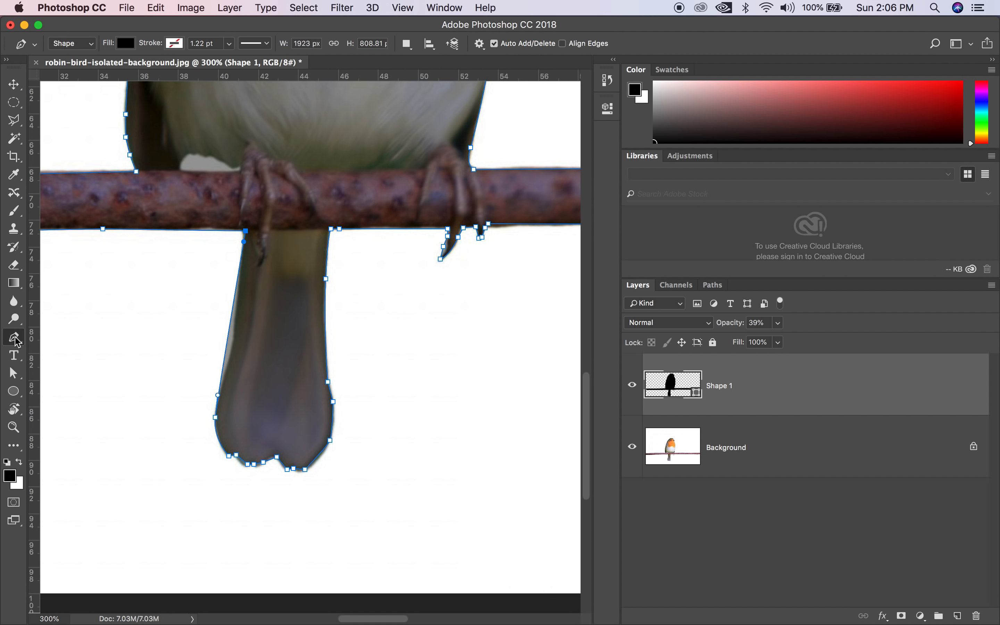
{"action": "left_click", "coordinate": [228, 340]}
{"action": "key", "text": "a"}
{"action": "left_click_drag", "start_coordinate": [228, 339], "coordinate": [232, 343]}
{"action": "left_click_drag", "start_coordinate": [241, 295], "coordinate": [240, 290]}
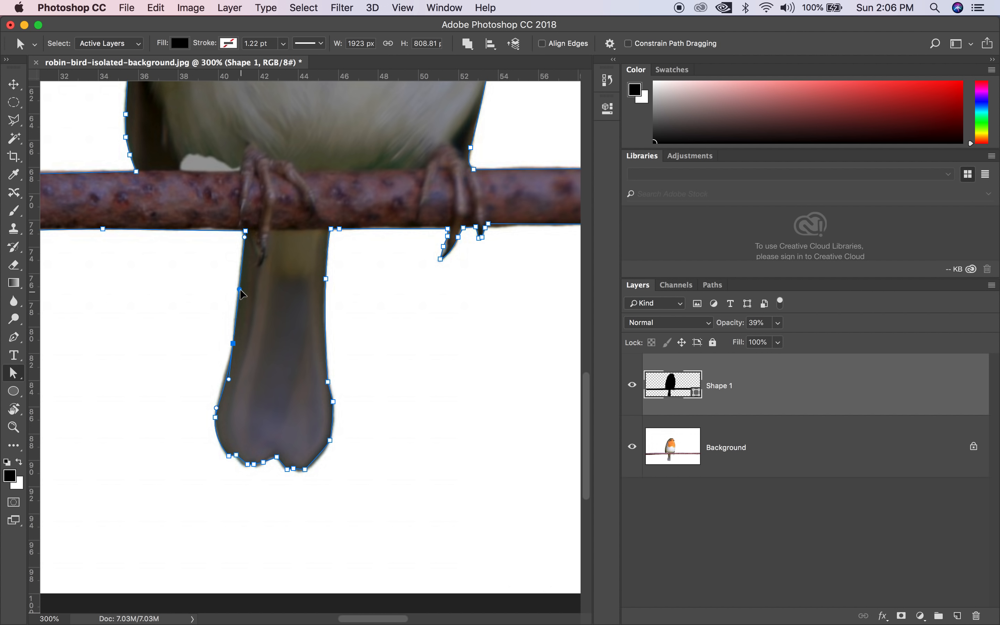
Step: Fine-tune the direction handles on the tail's left edge and fit a second added anchor point just below the branch
{"action": "left_click_drag", "start_coordinate": [230, 380], "coordinate": [224, 379]}
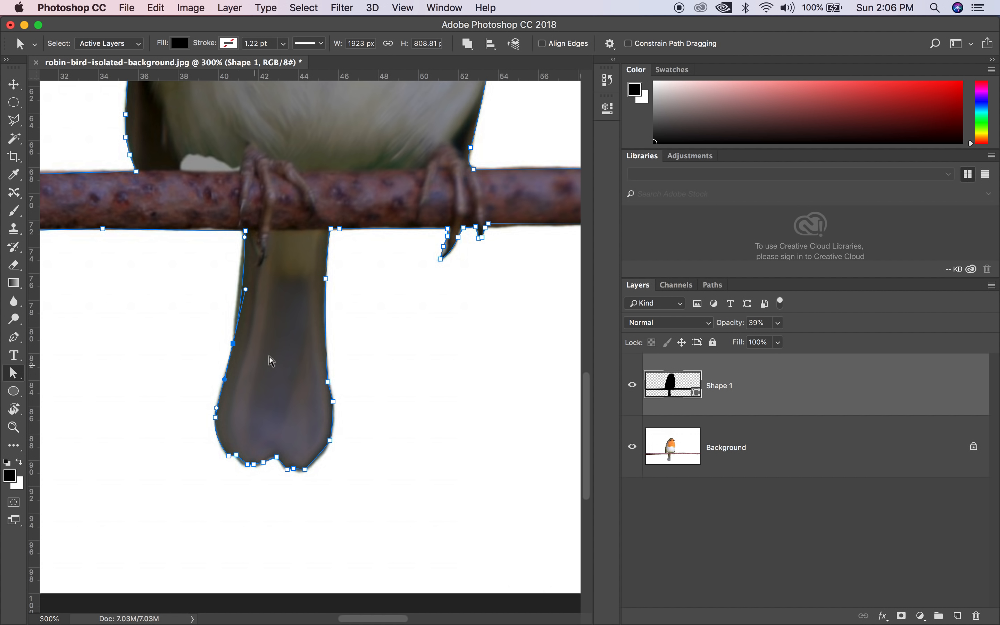
{"action": "left_click_drag", "start_coordinate": [247, 290], "coordinate": [242, 279]}
{"action": "left_click_drag", "start_coordinate": [228, 380], "coordinate": [226, 377]}
{"action": "left_click", "coordinate": [13, 337]}
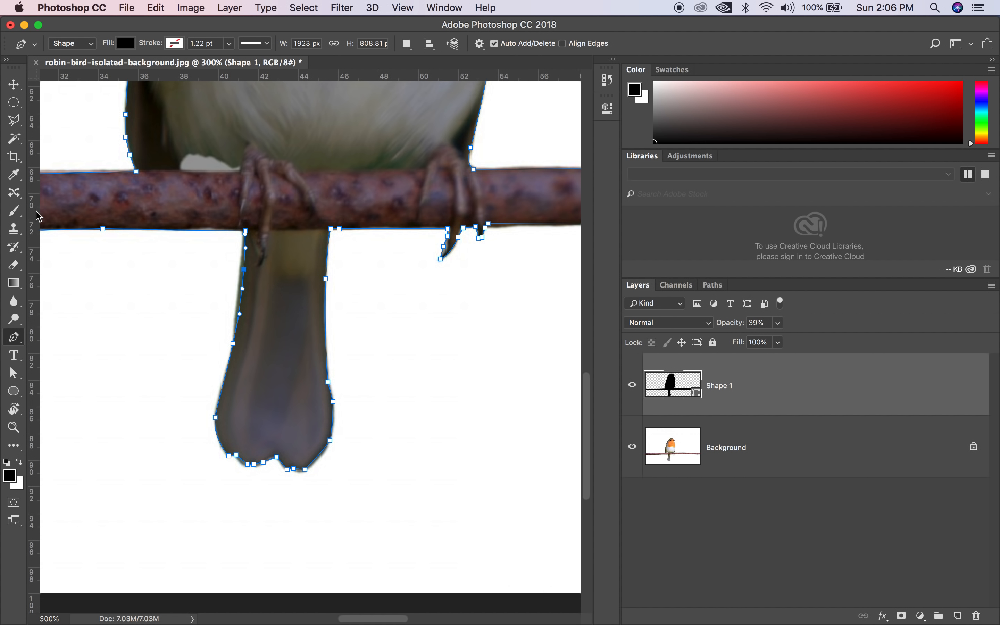
{"action": "key", "text": "a"}
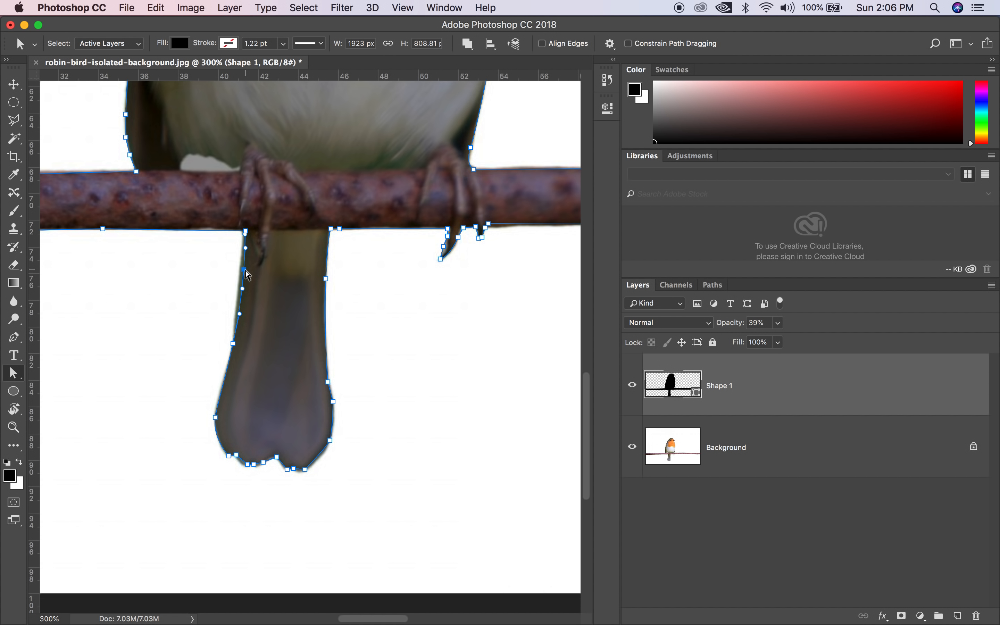
{"action": "left_click_drag", "start_coordinate": [245, 271], "coordinate": [237, 310]}
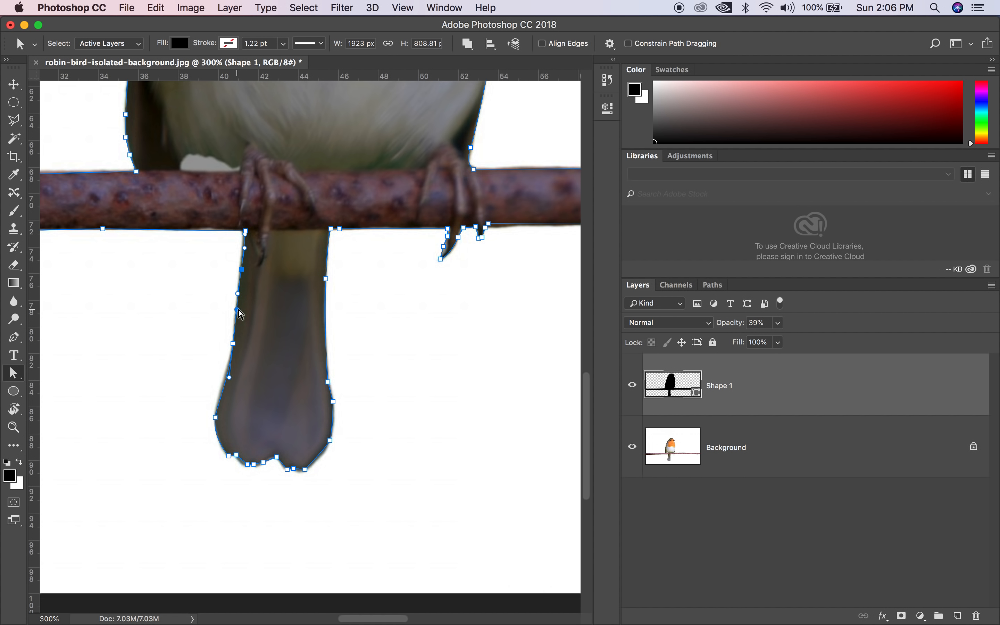
Step: Move the anchor point beside the right foot's claws onto the branch's lower edge
{"action": "scroll", "coordinate": [380, 286], "scroll_direction": "up", "scroll_amount": 1}
{"action": "scroll", "coordinate": [381, 286], "scroll_direction": "down", "scroll_amount": 1}
{"action": "left_click", "coordinate": [447, 232]}
{"action": "left_click_drag", "start_coordinate": [491, 225], "coordinate": [496, 227]}
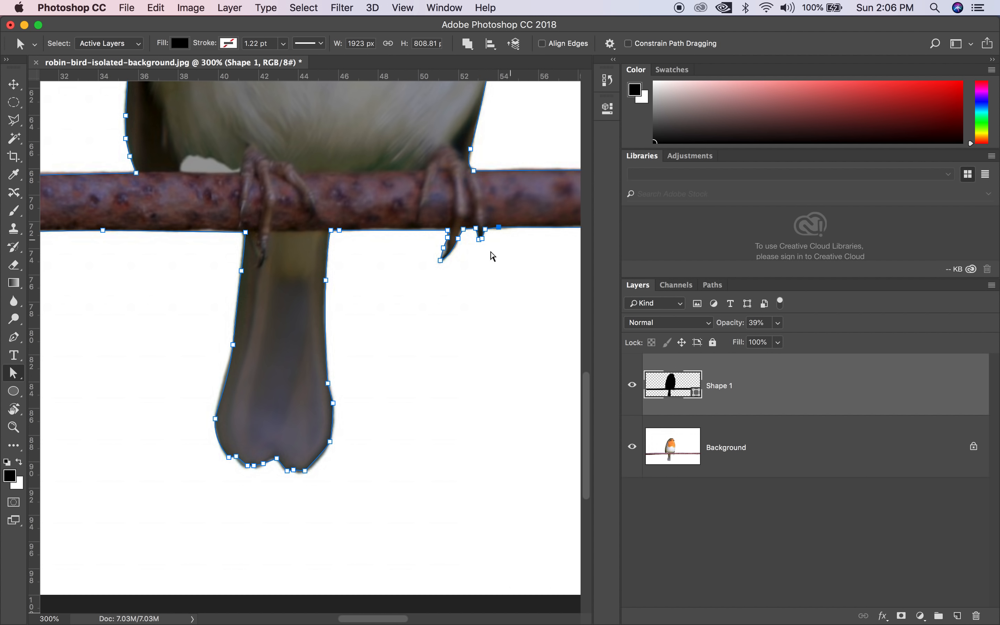
Step: Restore the Shape 1 layer's opacity to 100% and view the whole silhouette
{"action": "key", "text": "z"}
{"action": "left_click", "coordinate": [428, 280], "text": "alt"}
{"action": "left_click", "coordinate": [428, 280], "text": "alt"}
{"action": "left_click", "coordinate": [428, 280], "text": "alt"}
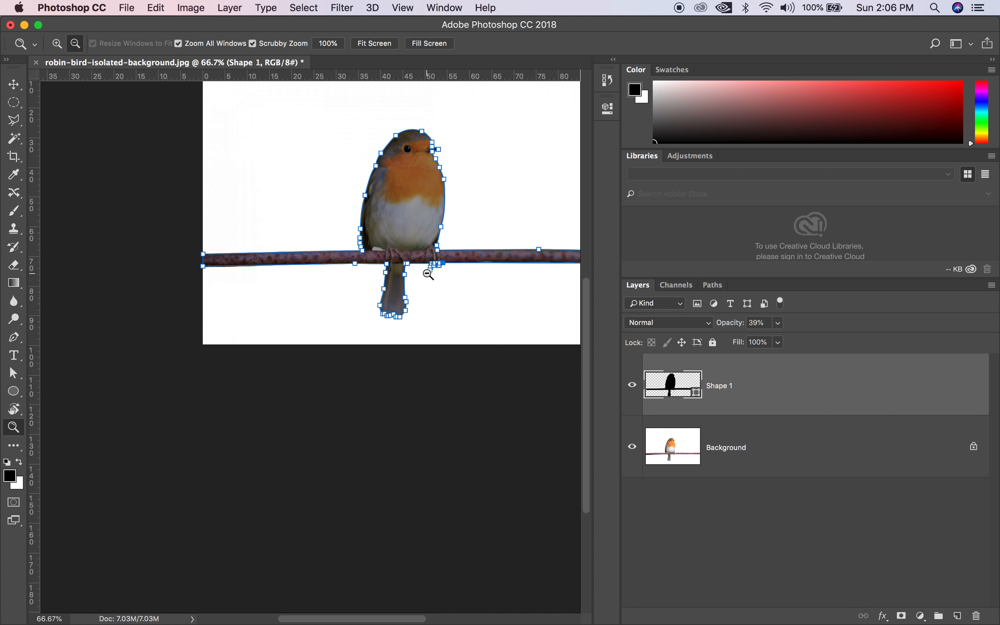
{"action": "left_click_drag", "start_coordinate": [778, 324], "coordinate": [788, 336]}
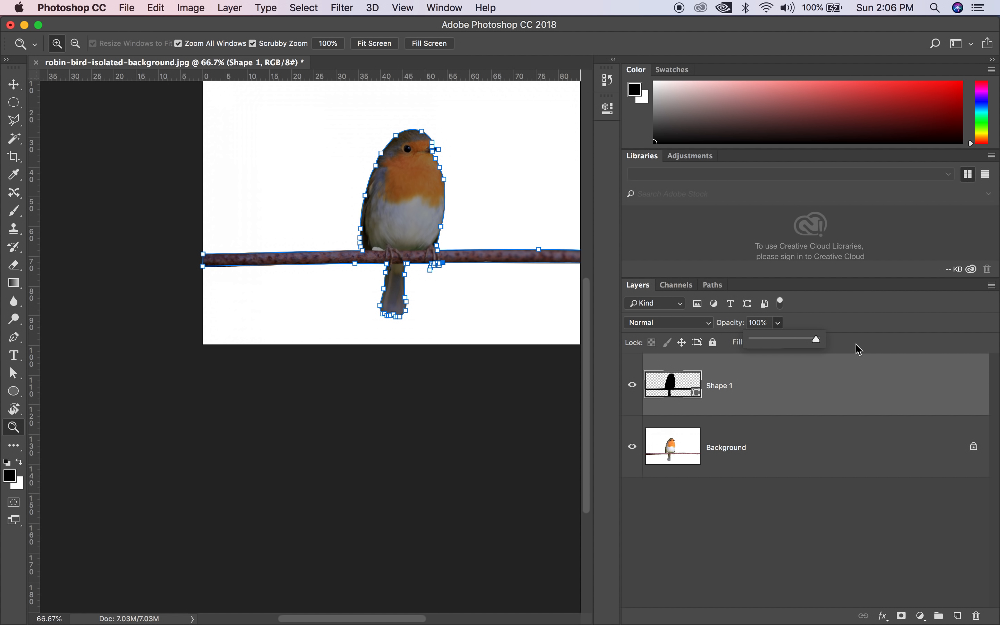
{"action": "left_click_drag", "start_coordinate": [434, 186], "coordinate": [238, 216]}
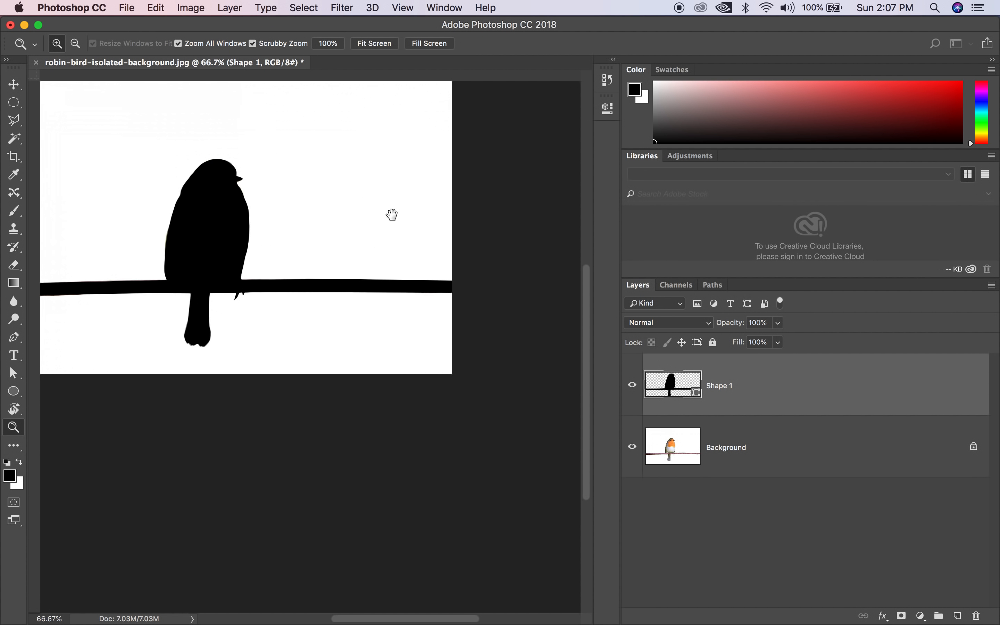
{"action": "left_click_drag", "start_coordinate": [391, 214], "coordinate": [413, 210]}
{"action": "key", "text": "super+r"}
Step: Hide the Shape 1 layer and select the Background layer
{"action": "left_click", "coordinate": [633, 447]}
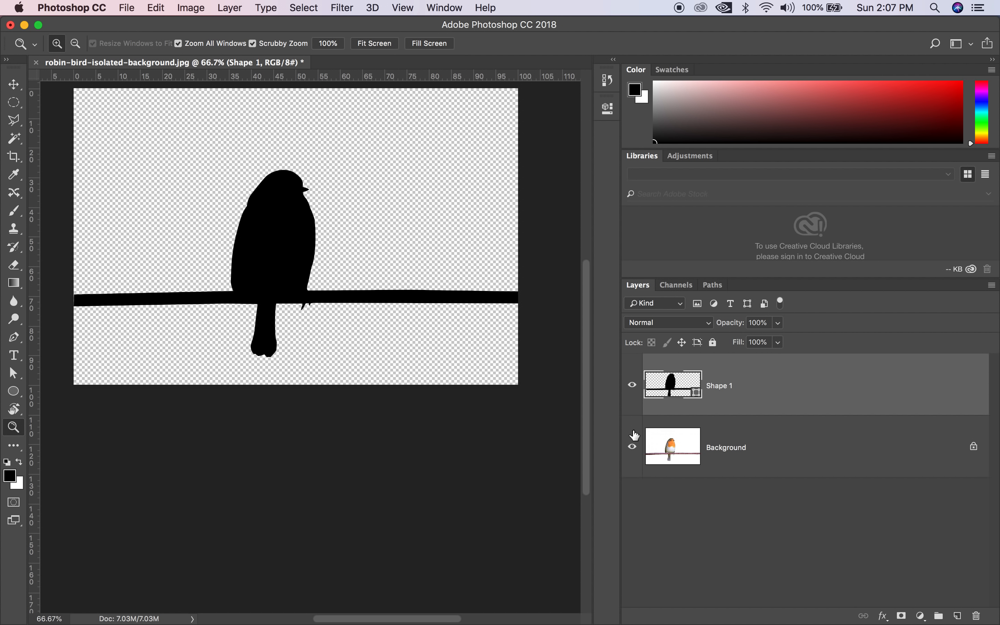
{"action": "left_click", "coordinate": [632, 384]}
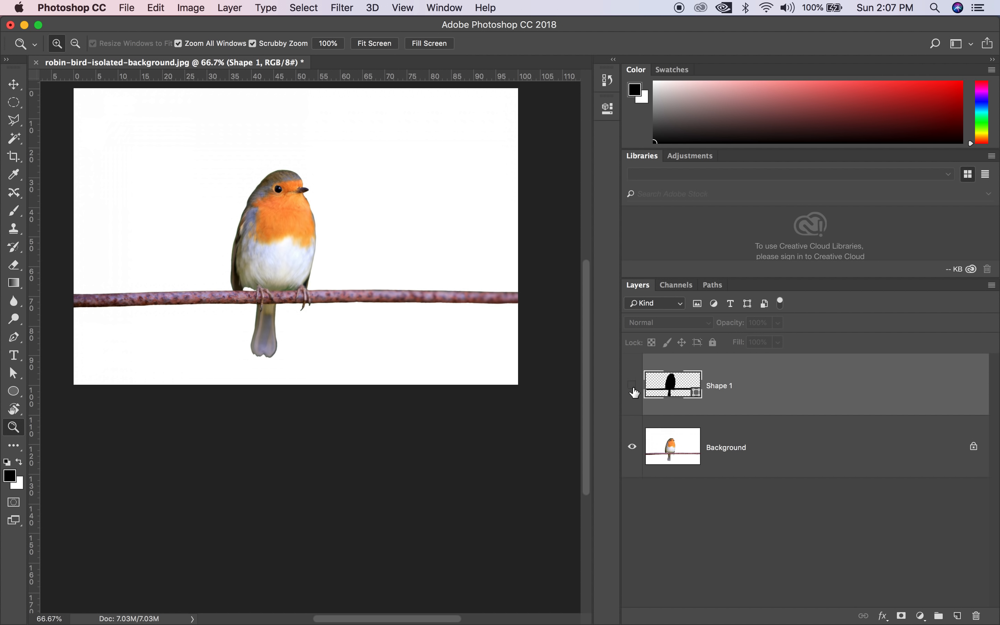
{"action": "left_click", "coordinate": [256, 296]}
{"action": "left_click", "coordinate": [253, 294]}
{"action": "left_click", "coordinate": [248, 289]}
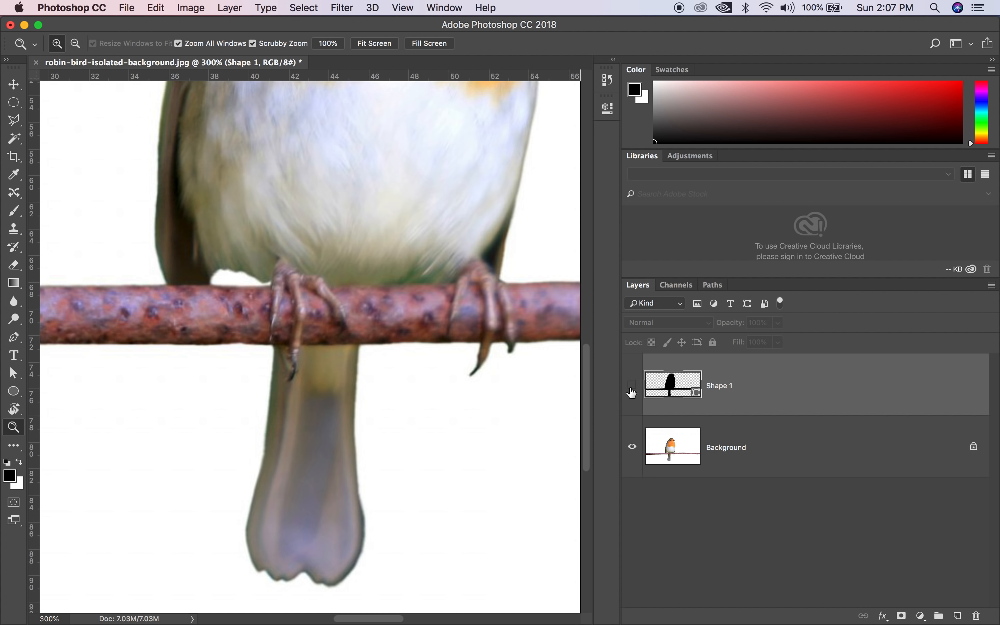
{"action": "left_click", "coordinate": [660, 445]}
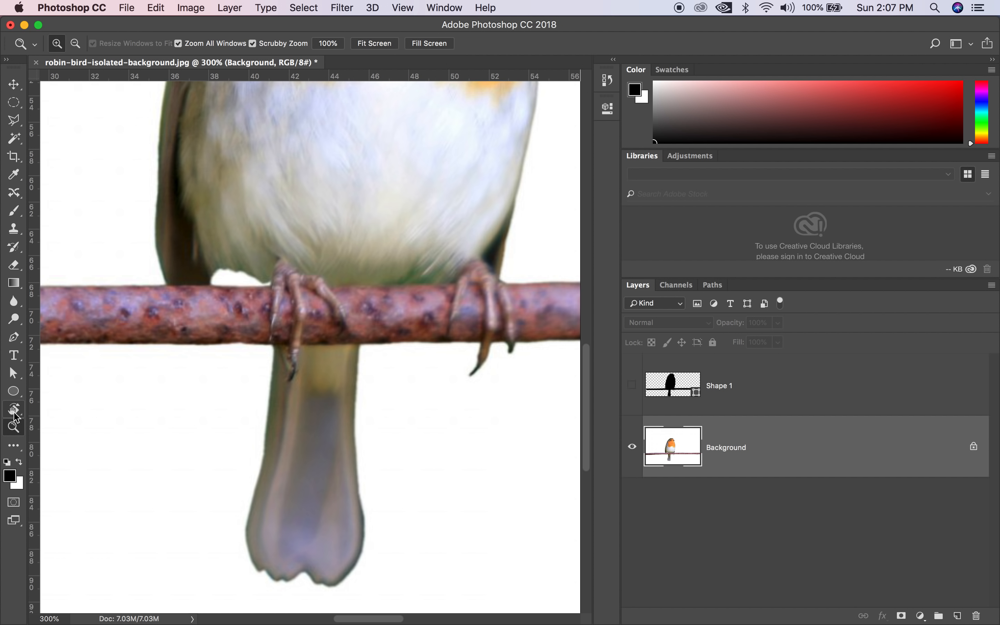
Step: Trace the white gap between belly, branch and left foot as a closed Pen tool shape about 57 px wide
{"action": "left_click", "coordinate": [14, 336]}
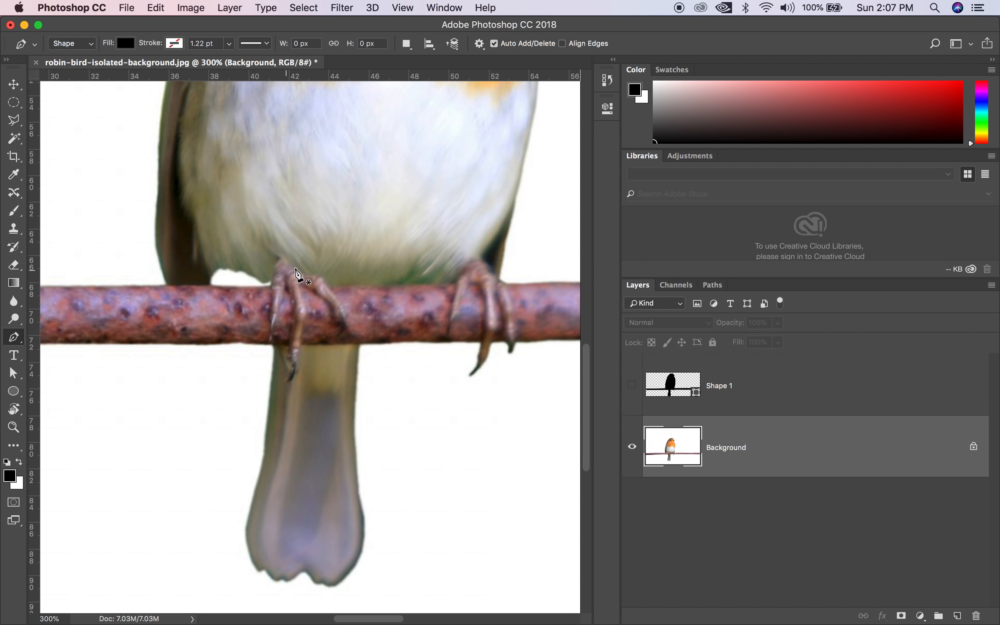
{"action": "left_click", "coordinate": [211, 285]}
{"action": "left_click", "coordinate": [271, 284]}
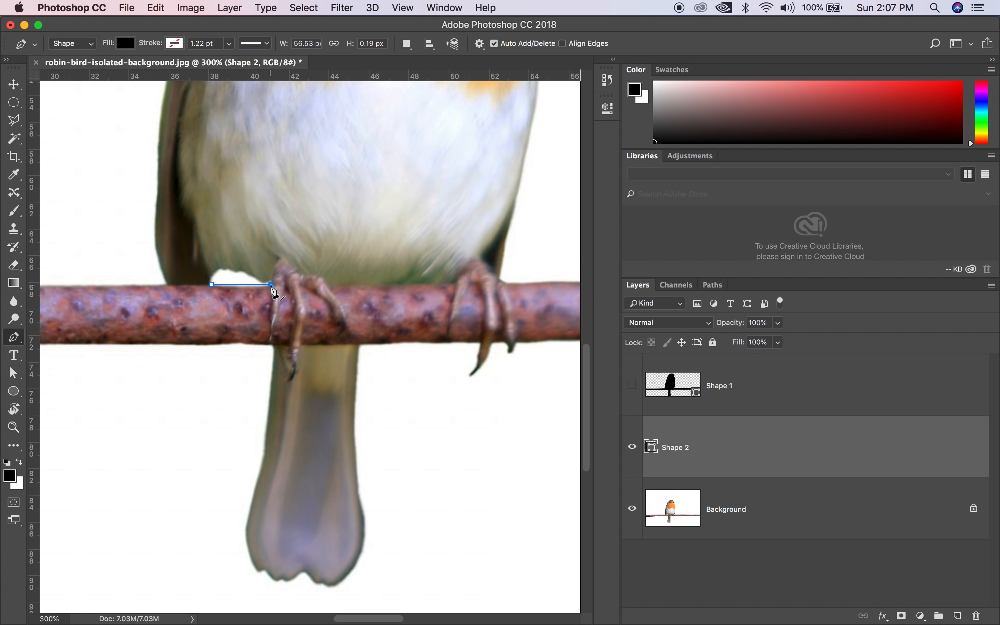
{"action": "key", "text": "super+z"}
{"action": "left_click", "coordinate": [269, 286]}
{"action": "left_click", "coordinate": [263, 282]}
{"action": "left_click", "coordinate": [258, 279]}
{"action": "left_click", "coordinate": [249, 274]}
{"action": "left_click", "coordinate": [244, 270]}
{"action": "left_click", "coordinate": [232, 269]}
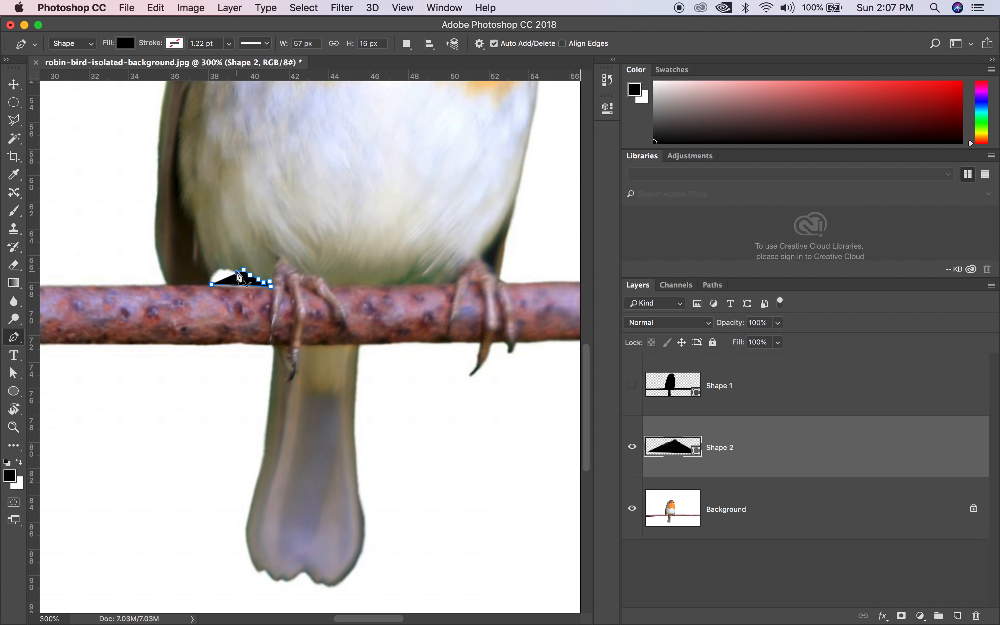
{"action": "left_click", "coordinate": [225, 270]}
{"action": "left_click", "coordinate": [219, 267]}
{"action": "left_click", "coordinate": [213, 290]}
{"action": "left_click", "coordinate": [13, 85]}
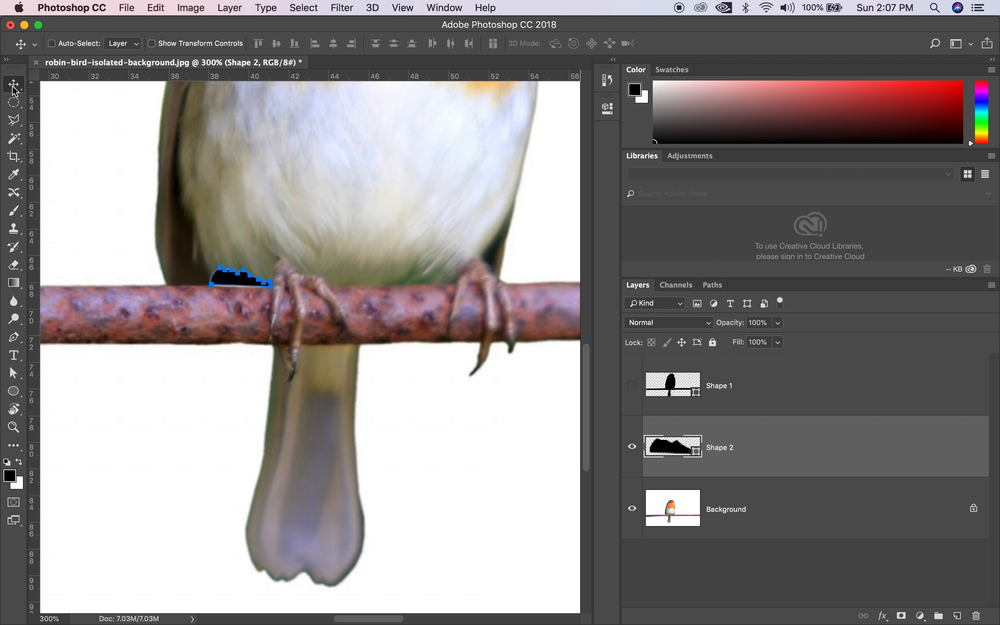
Step: Show the Shape 1 layer, try subtracting the front shape with Shape 1 stacked above Shape 2, and undo the subtraction
{"action": "left_click", "coordinate": [433, 371]}
{"action": "left_click", "coordinate": [632, 384]}
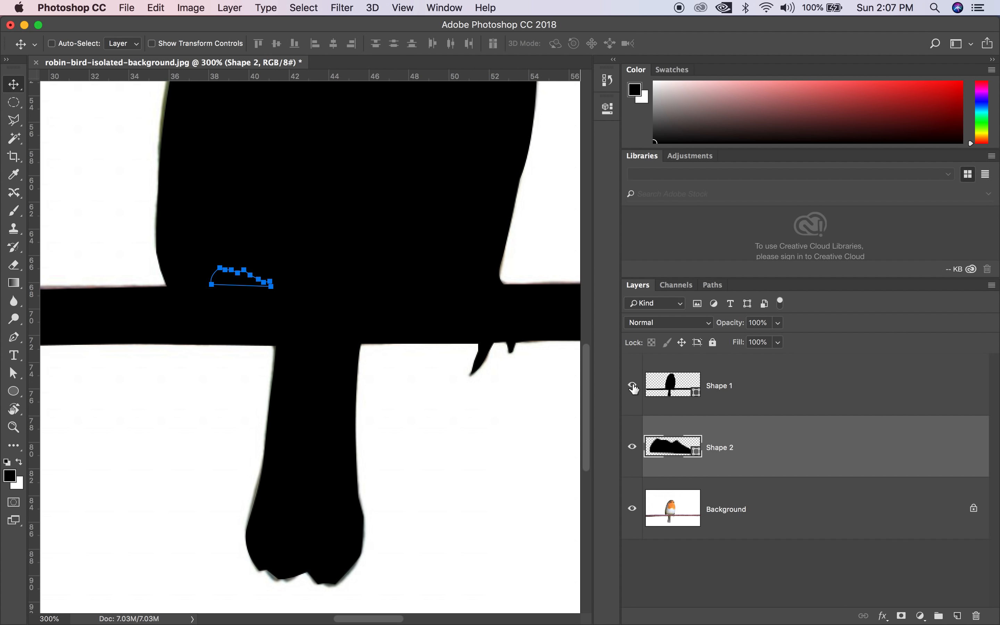
{"action": "left_click", "coordinate": [729, 396], "text": "shift"}
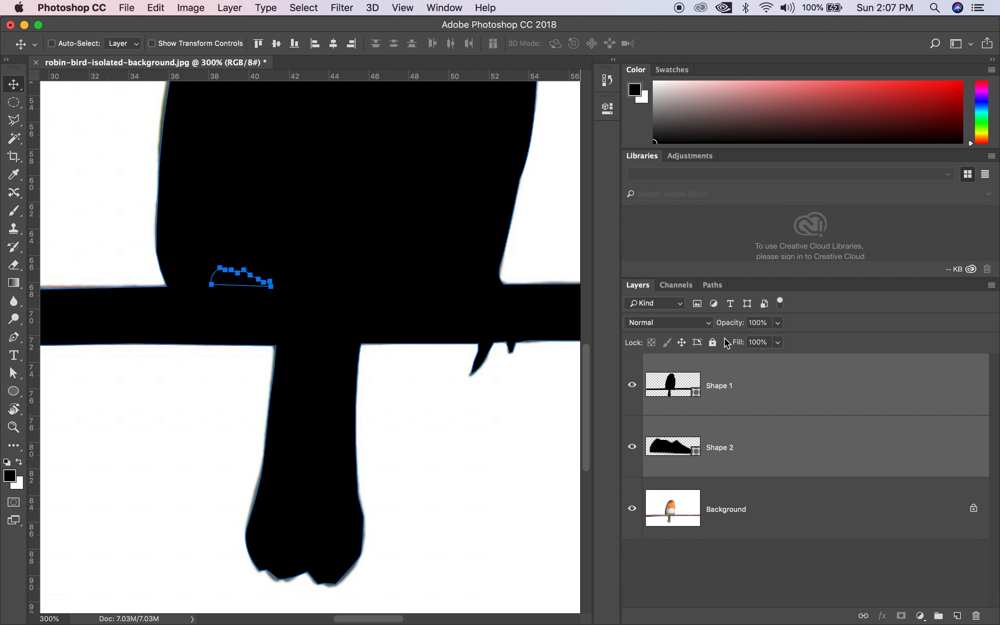
{"action": "left_click", "coordinate": [263, 8]}
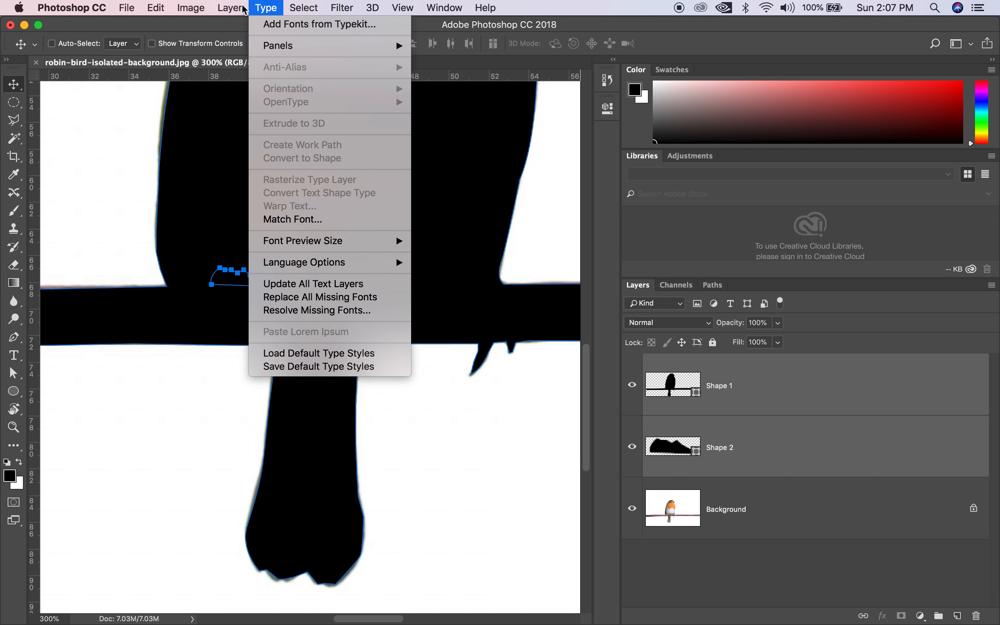
{"action": "mouse_move", "coordinate": [243, 8]}
{"action": "mouse_move", "coordinate": [319, 408]}
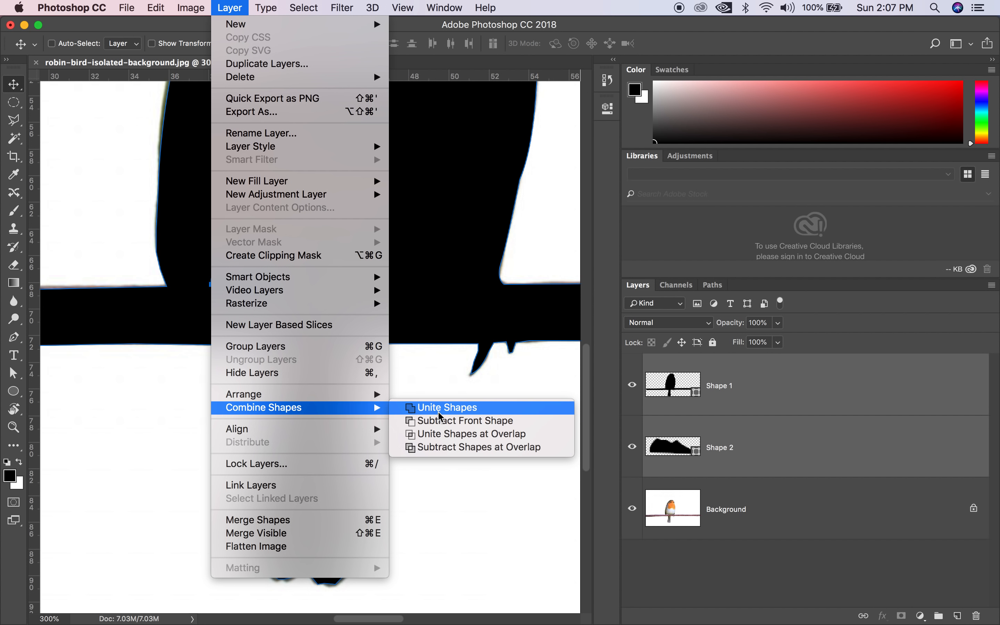
{"action": "left_click", "coordinate": [442, 424]}
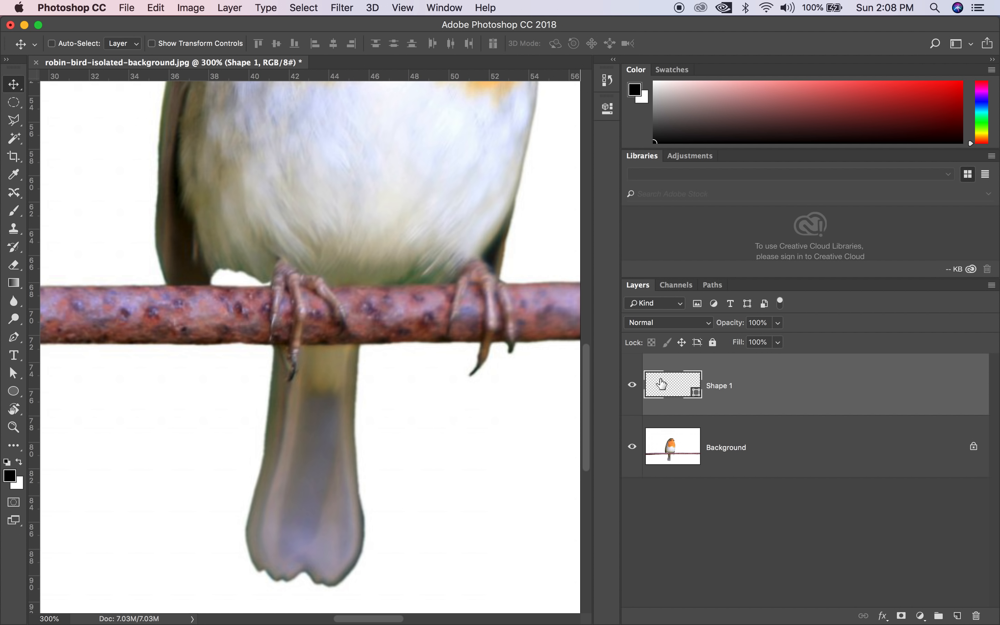
{"action": "key", "text": "super+z"}
Step: Move the Shape 2 layer above Shape 1 and combine both layers with Subtract Front Shape
{"action": "left_click", "coordinate": [735, 454]}
{"action": "left_click_drag", "start_coordinate": [772, 473], "coordinate": [764, 382]}
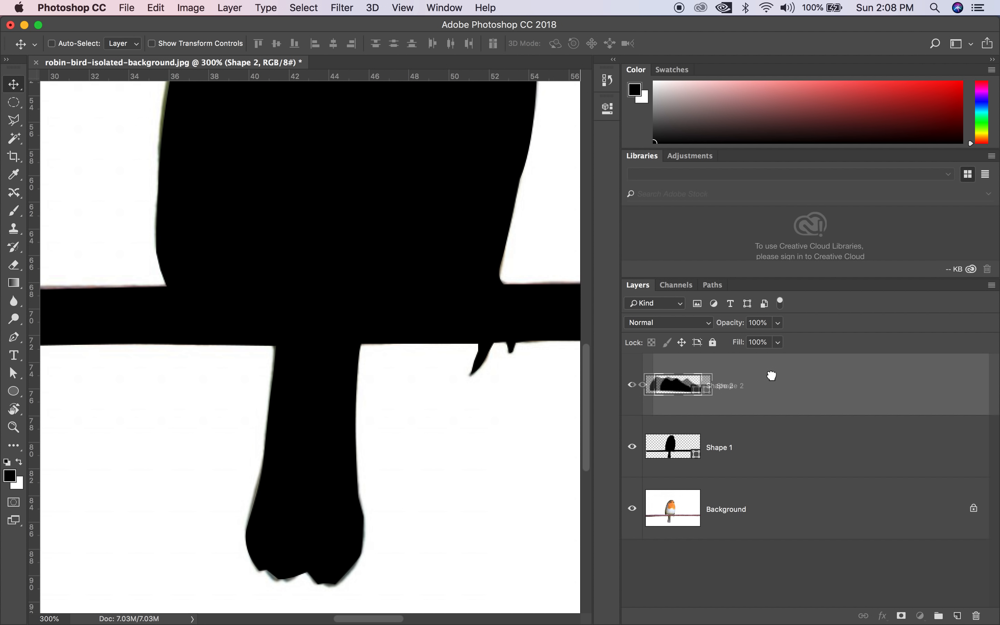
{"action": "left_click", "coordinate": [735, 452], "text": "shift"}
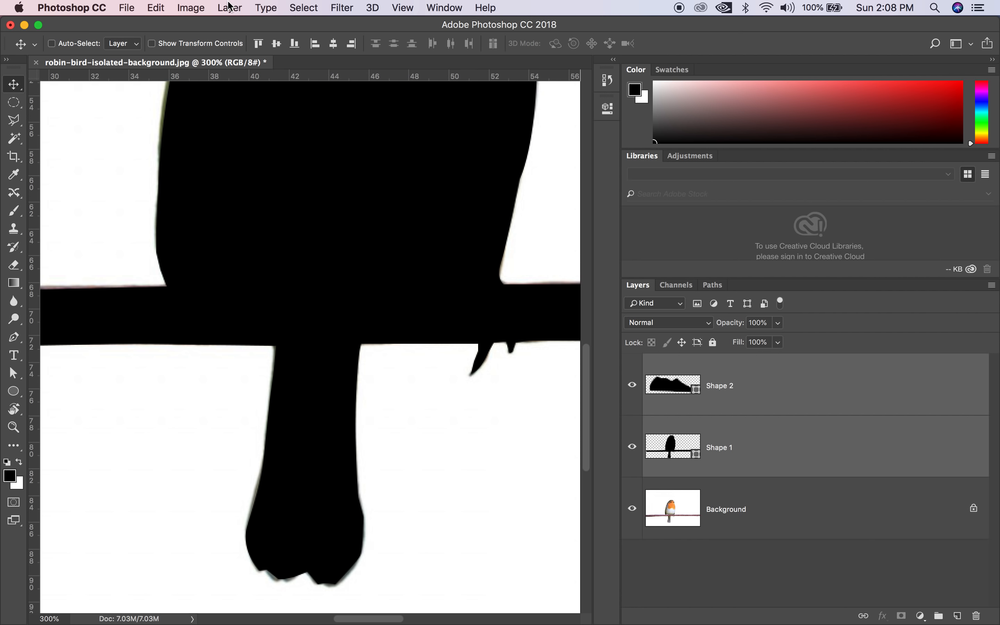
{"action": "left_click", "coordinate": [228, 7]}
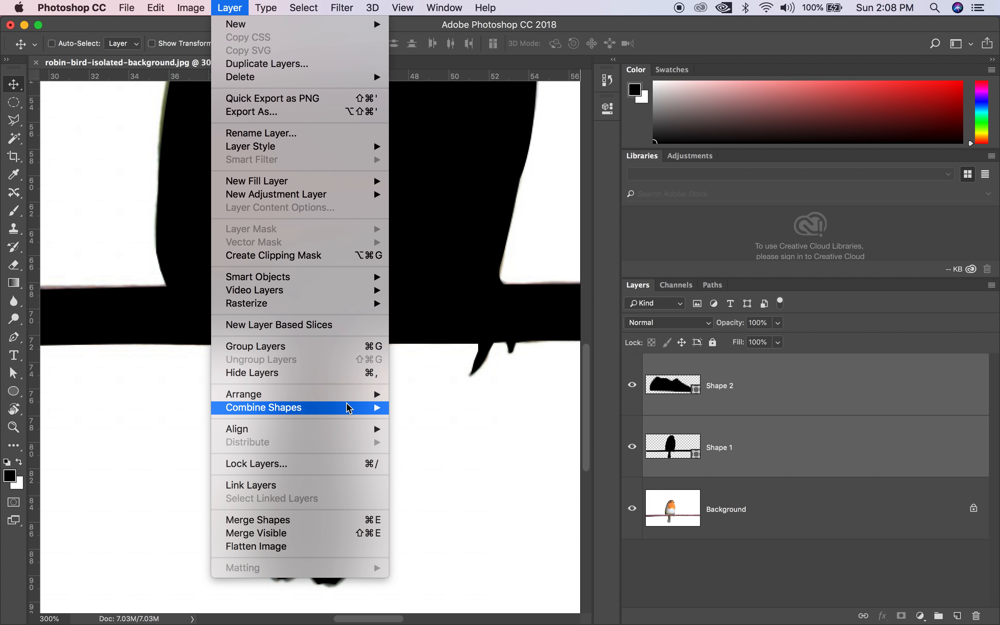
{"action": "mouse_move", "coordinate": [349, 408]}
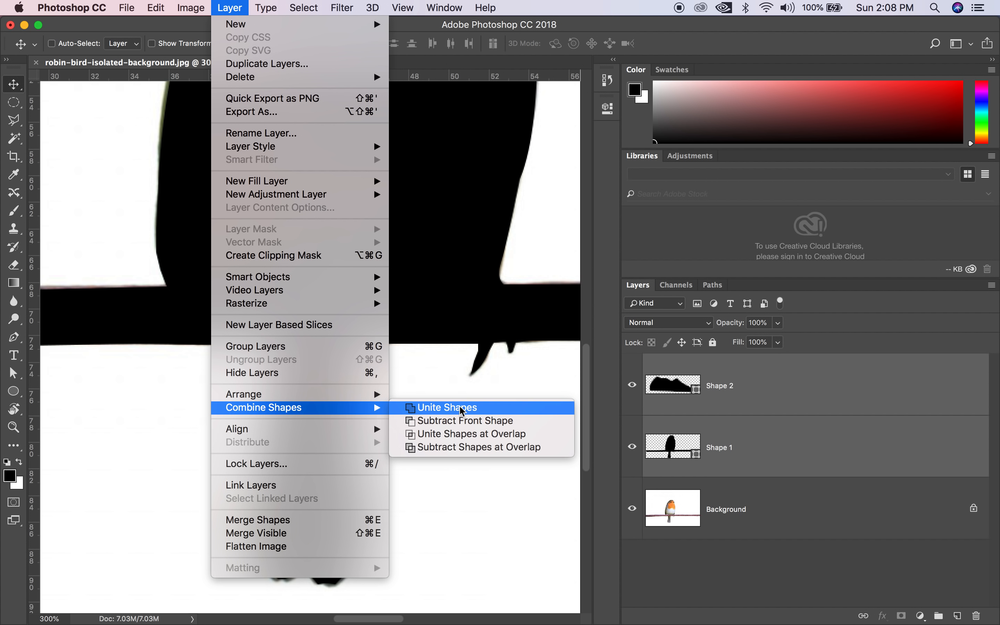
{"action": "left_click", "coordinate": [461, 420]}
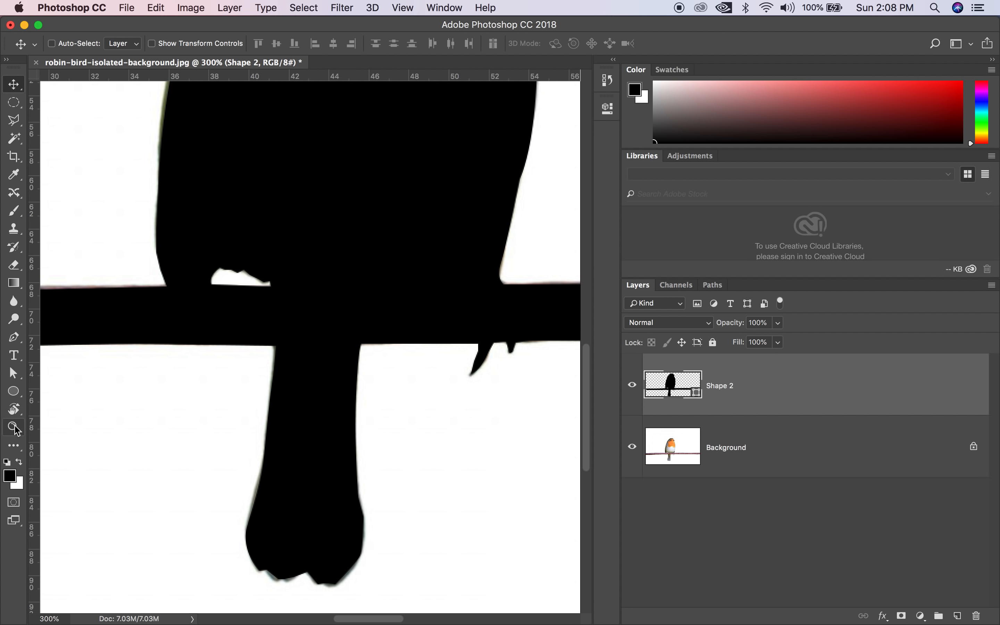
Step: Examine the combined silhouette's path, and undo both the shape subtraction and the layer reordering
{"action": "left_click", "coordinate": [13, 373]}
{"action": "left_click", "coordinate": [322, 214]}
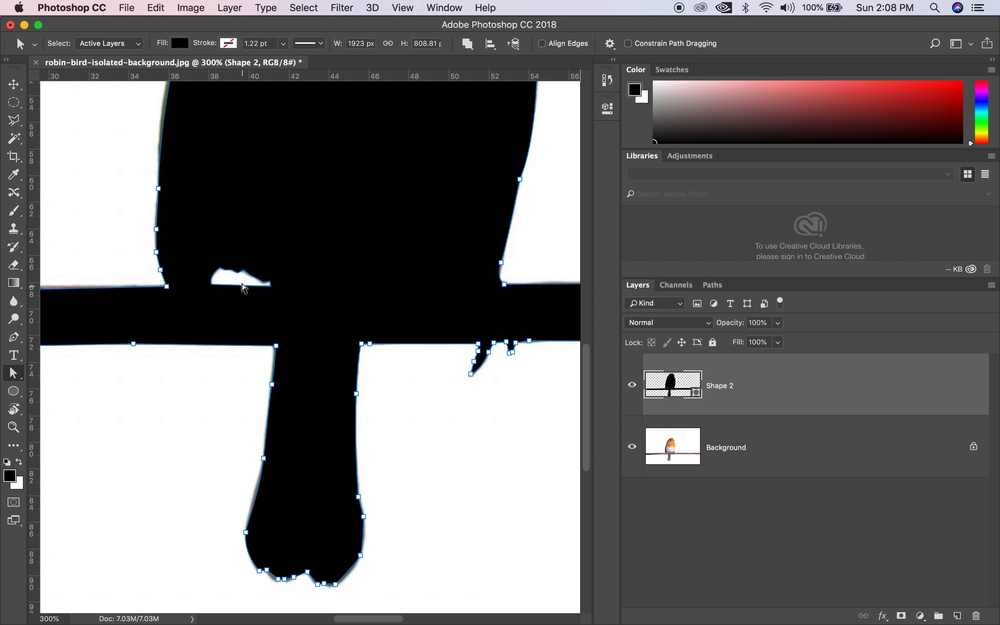
{"action": "left_click", "coordinate": [432, 387]}
{"action": "key", "text": "alt+super+z"}
{"action": "key", "text": "alt+super+z"}
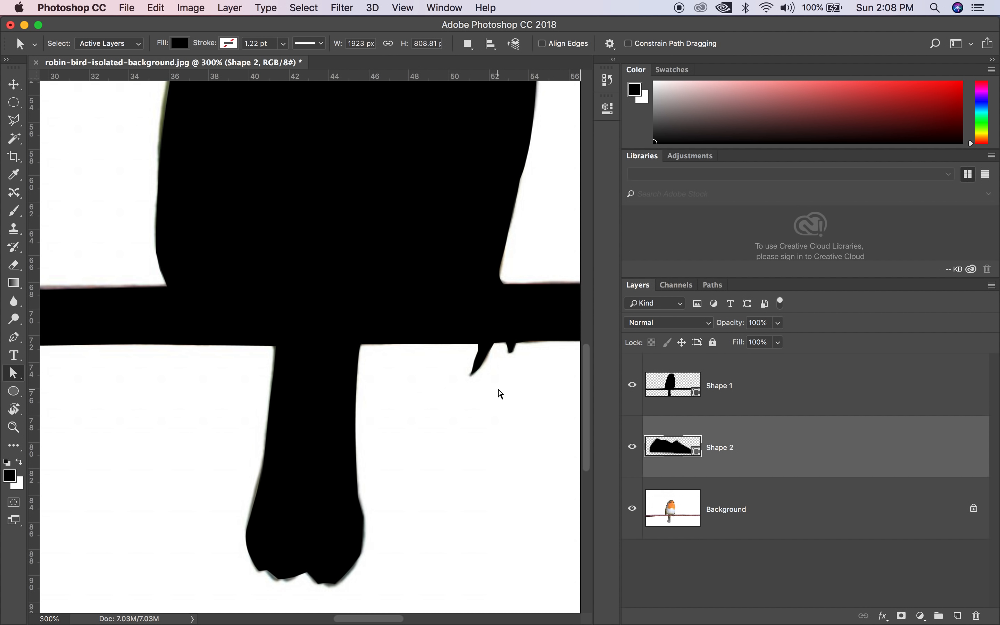
Step: Hide Shape 1 to view the gap shape, move the Shape 2 layer above Shape 1, and show Shape 1 again
{"action": "left_click", "coordinate": [637, 390]}
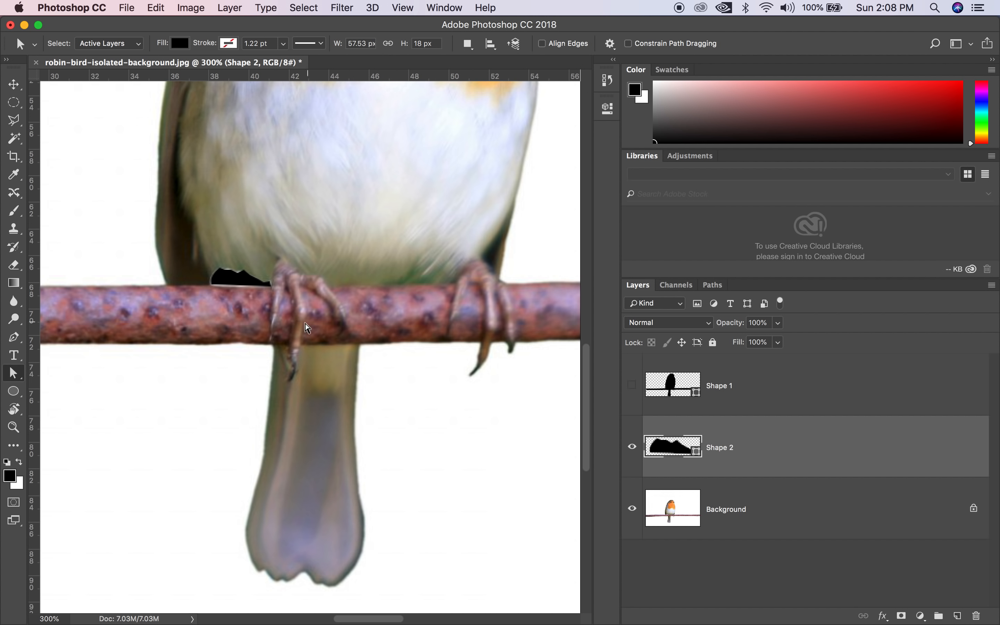
{"action": "left_click_drag", "start_coordinate": [756, 448], "coordinate": [799, 360]}
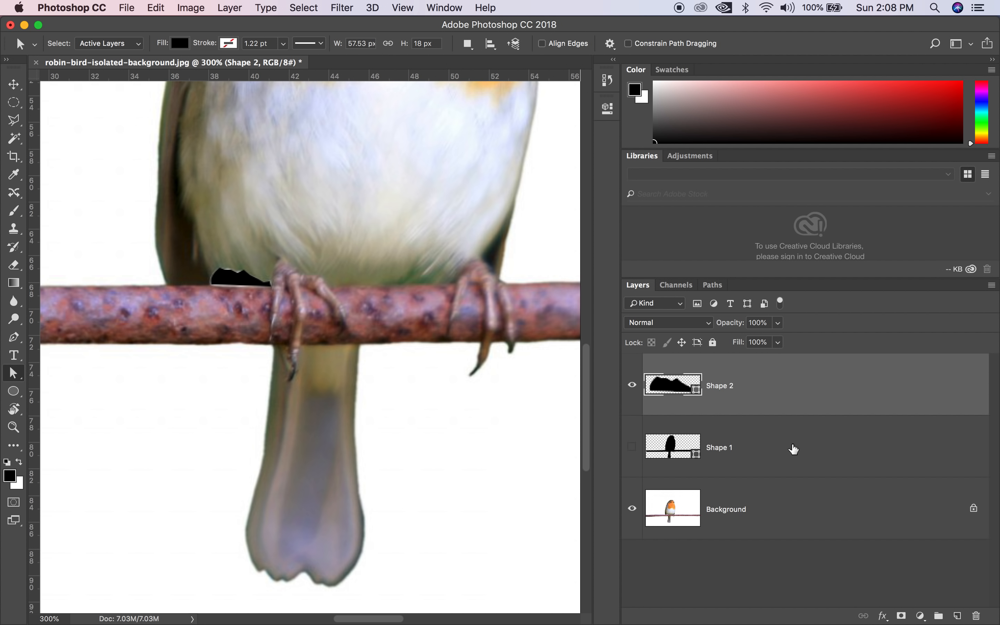
{"action": "left_click", "coordinate": [632, 446]}
{"action": "left_click", "coordinate": [707, 440]}
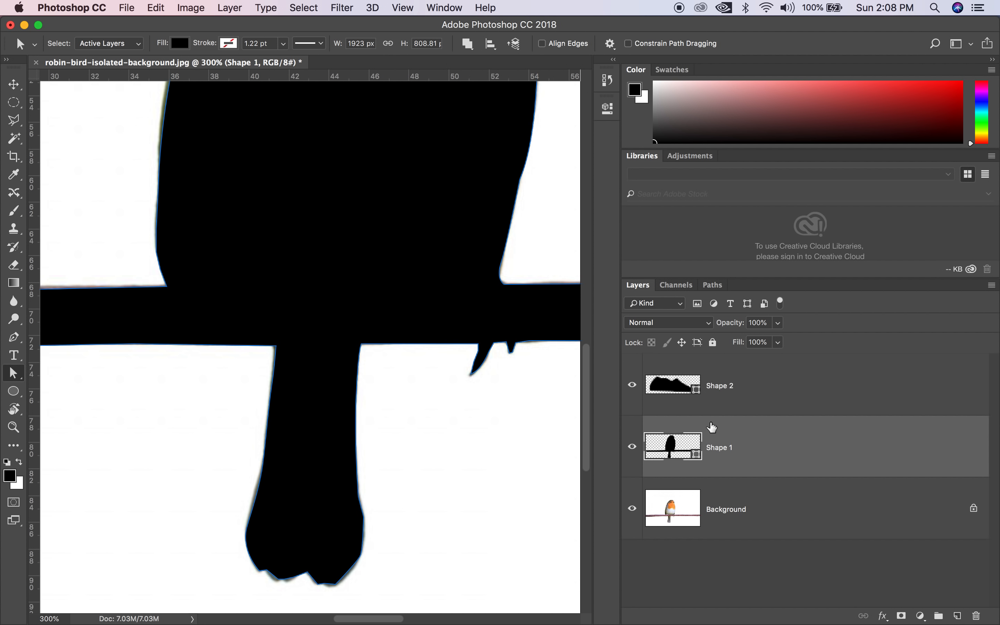
Step: Select both shape layers and cut the gap out of the bird silhouette with Subtract Front Shape
{"action": "left_click", "coordinate": [739, 398]}
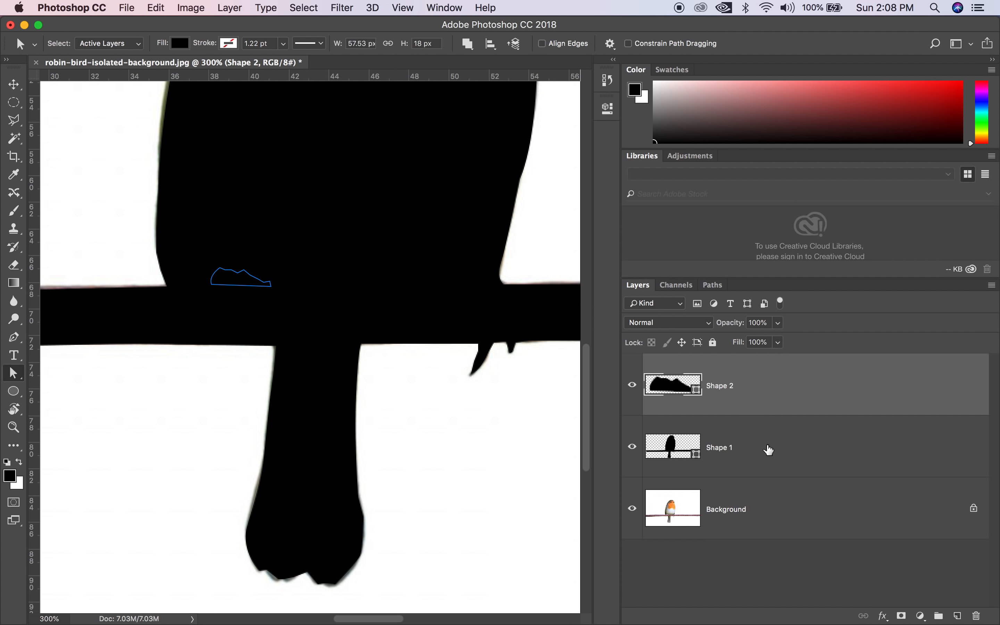
{"action": "left_click", "coordinate": [767, 448], "text": "shift"}
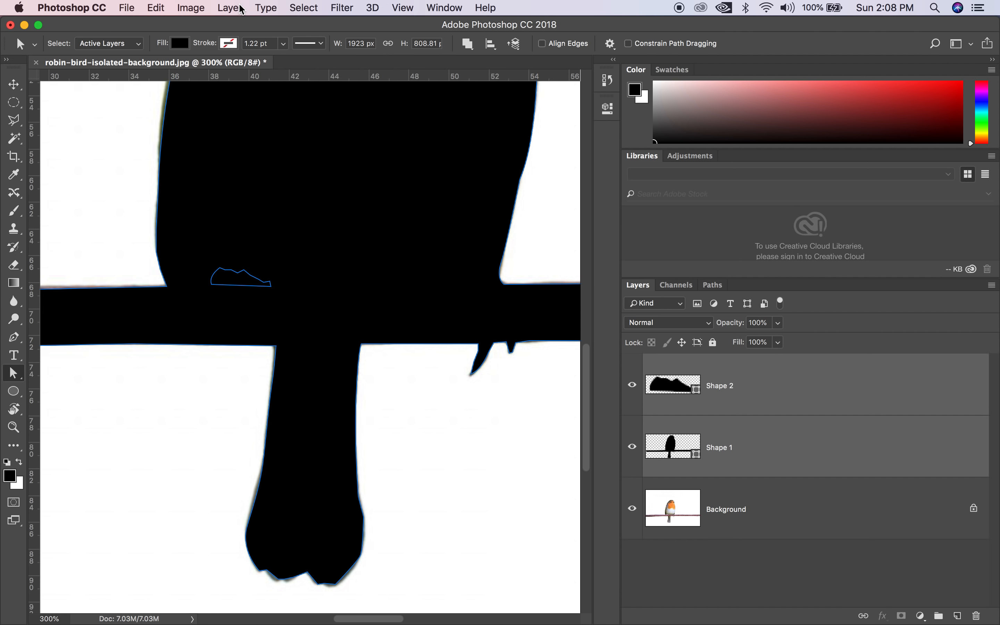
{"action": "left_click", "coordinate": [228, 8]}
{"action": "mouse_move", "coordinate": [309, 413]}
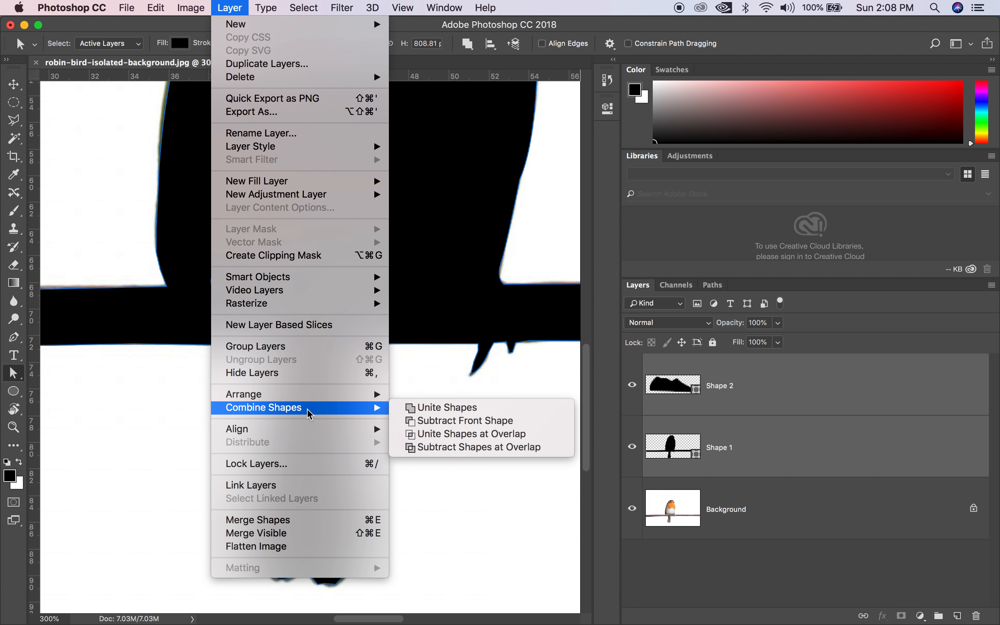
{"action": "left_click", "coordinate": [450, 428]}
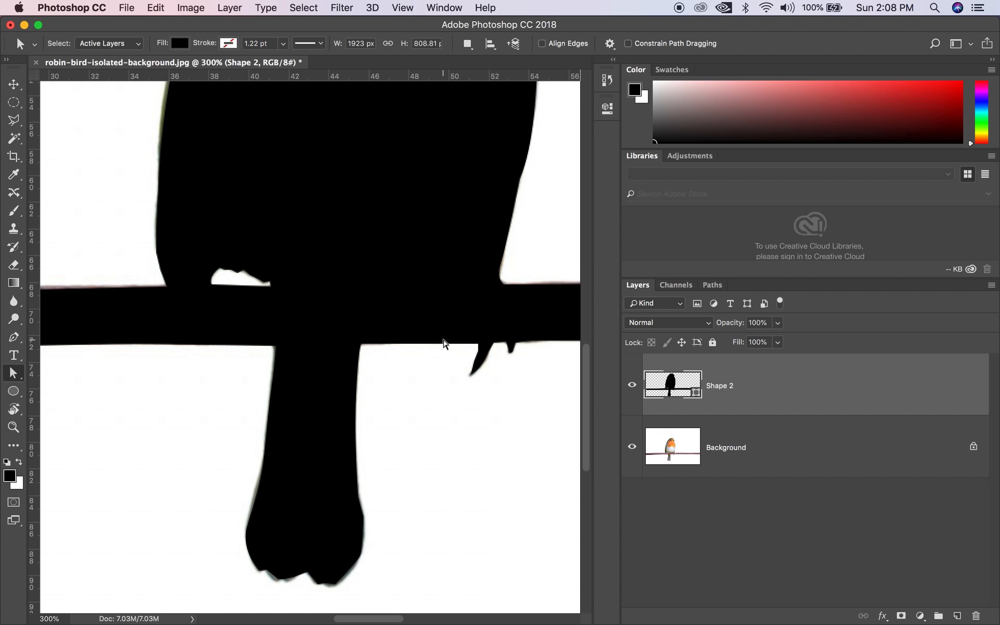
Step: Hide the Background layer and inspect the silhouette's head, beak and chest outline up close
{"action": "key", "text": "z"}
{"action": "left_click", "coordinate": [443, 338], "text": "alt"}
{"action": "left_click", "coordinate": [442, 338], "text": "alt"}
{"action": "left_click", "coordinate": [444, 337], "text": "alt"}
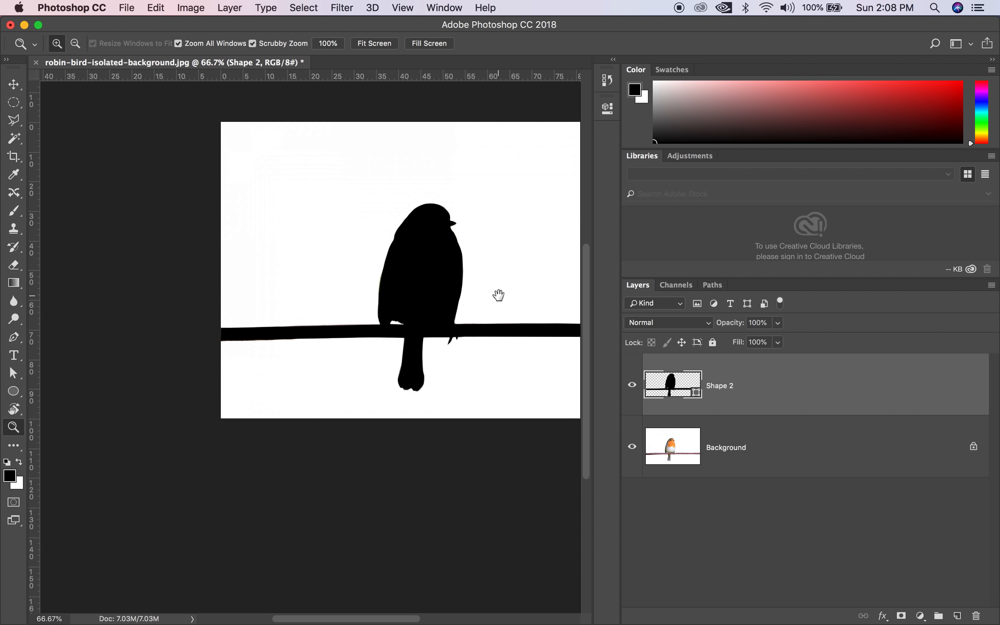
{"action": "left_click_drag", "start_coordinate": [498, 295], "coordinate": [368, 281]}
{"action": "left_click", "coordinate": [631, 446]}
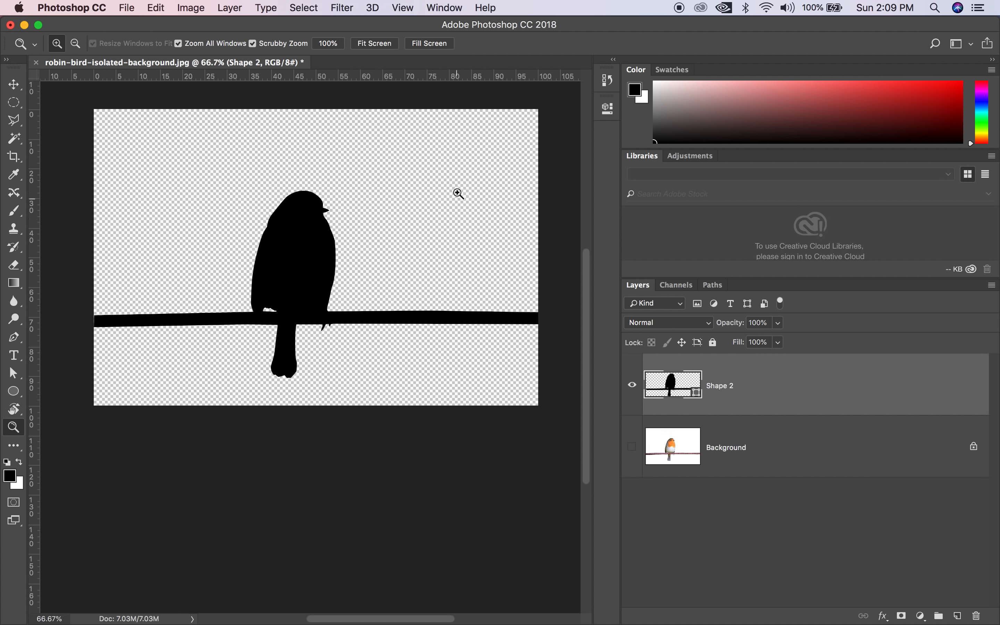
{"action": "left_click", "coordinate": [317, 206]}
{"action": "left_click", "coordinate": [341, 209]}
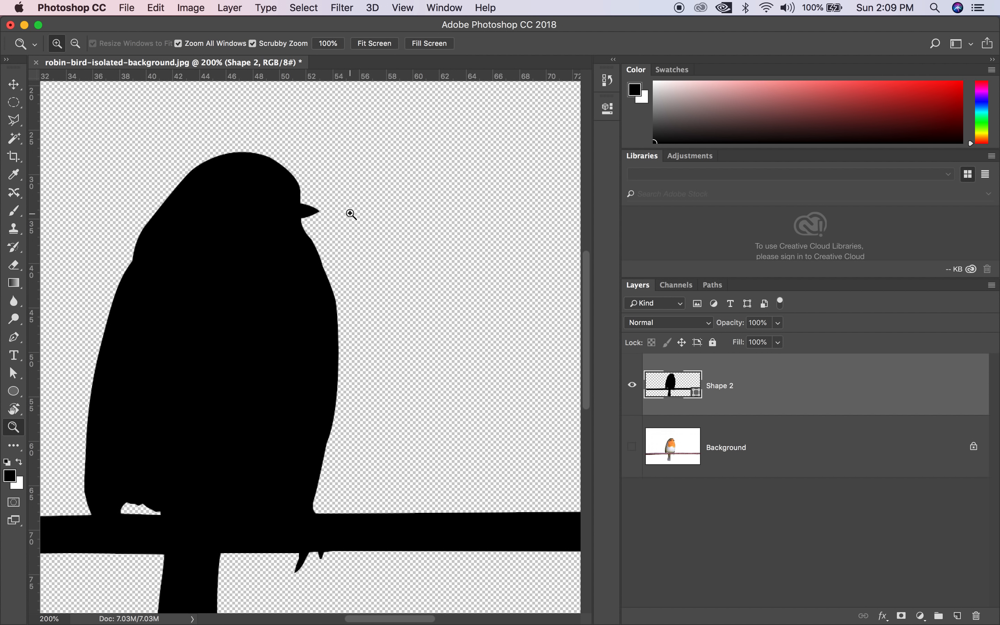
{"action": "left_click", "coordinate": [350, 214]}
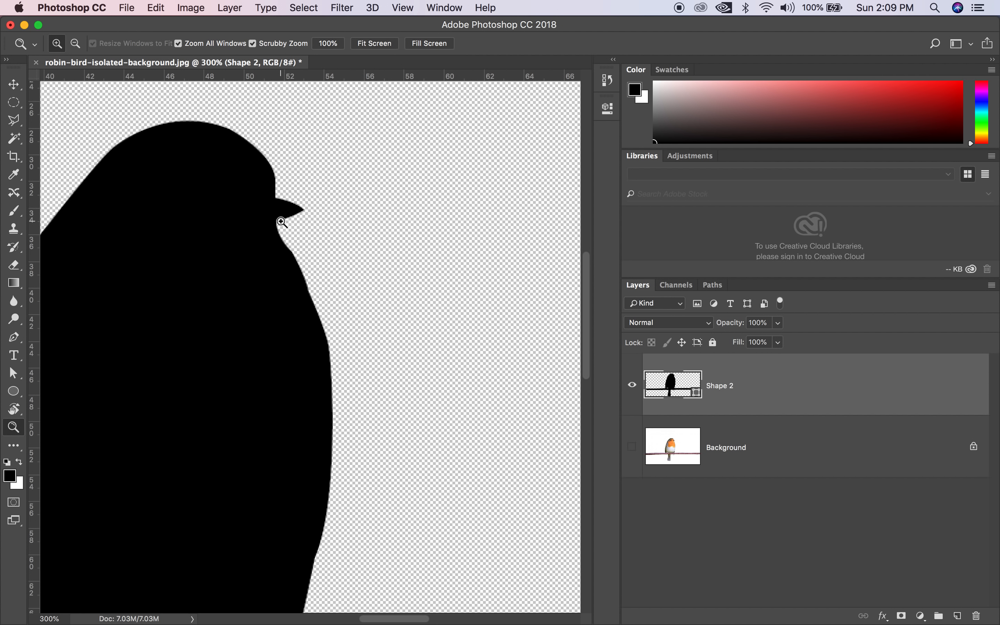
{"action": "left_click", "coordinate": [319, 274], "text": "alt"}
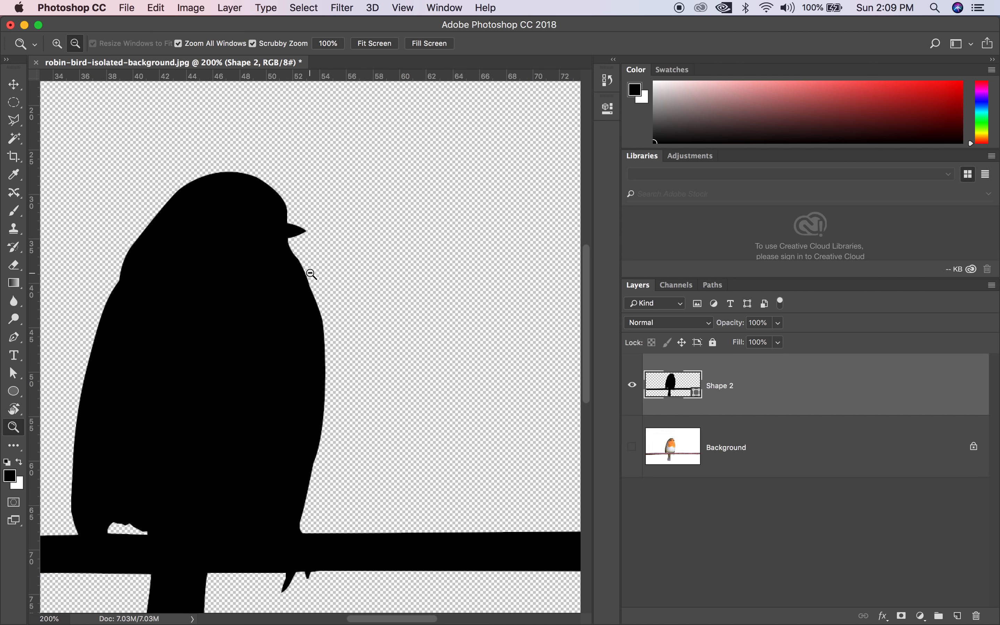
{"action": "left_click", "coordinate": [322, 271], "text": "alt"}
{"action": "left_click", "coordinate": [363, 245], "text": "alt"}
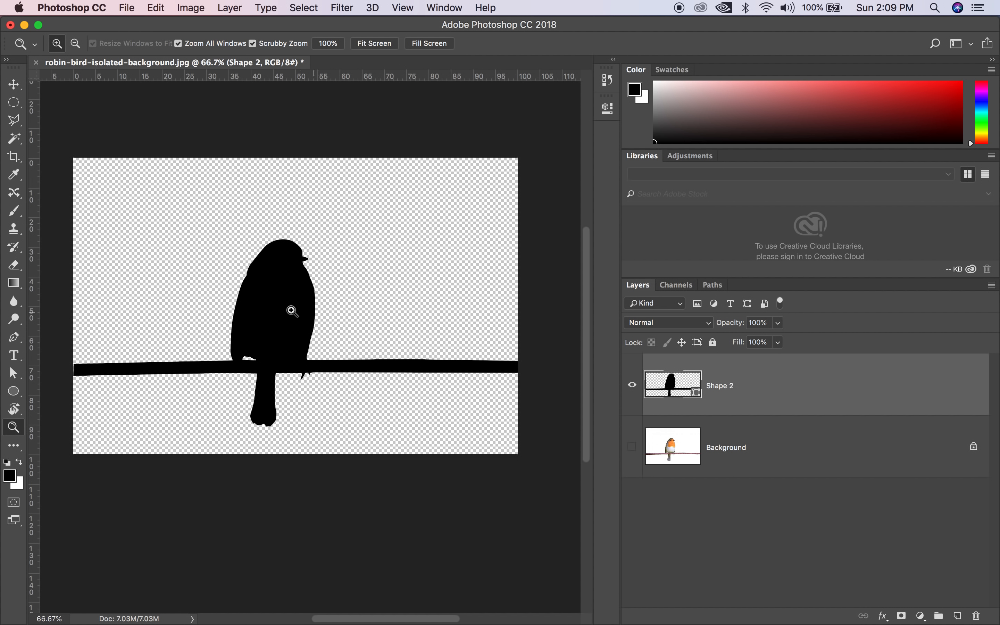
Step: Save a JPEG copy to the Desktop at maximum quality 12, named with the author's surname followed by BirdShape
{"action": "key", "text": "super+shift+s"}
{"action": "left_click", "coordinate": [445, 470]}
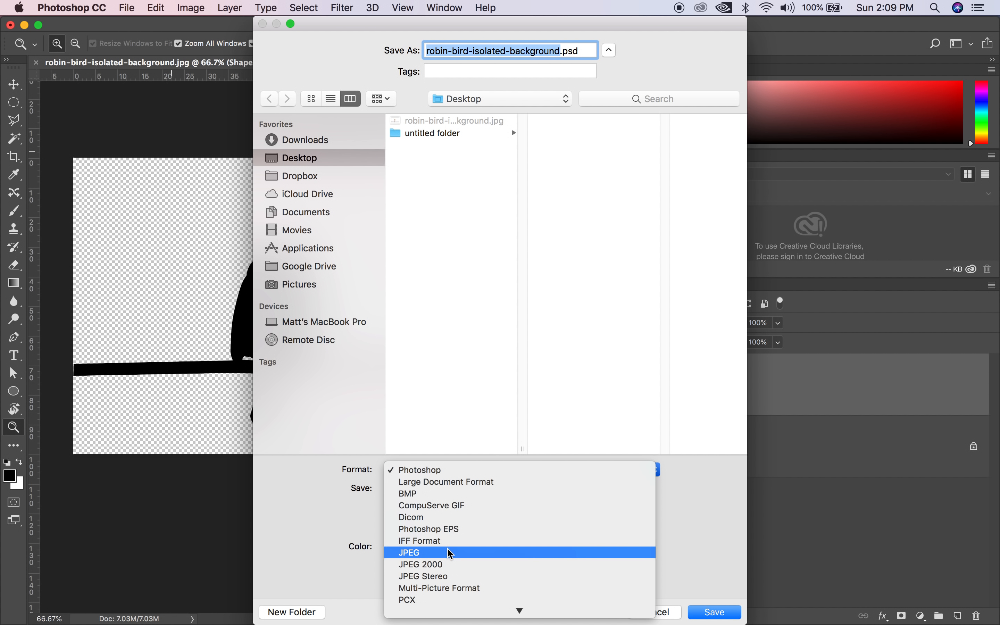
{"action": "left_click", "coordinate": [450, 553]}
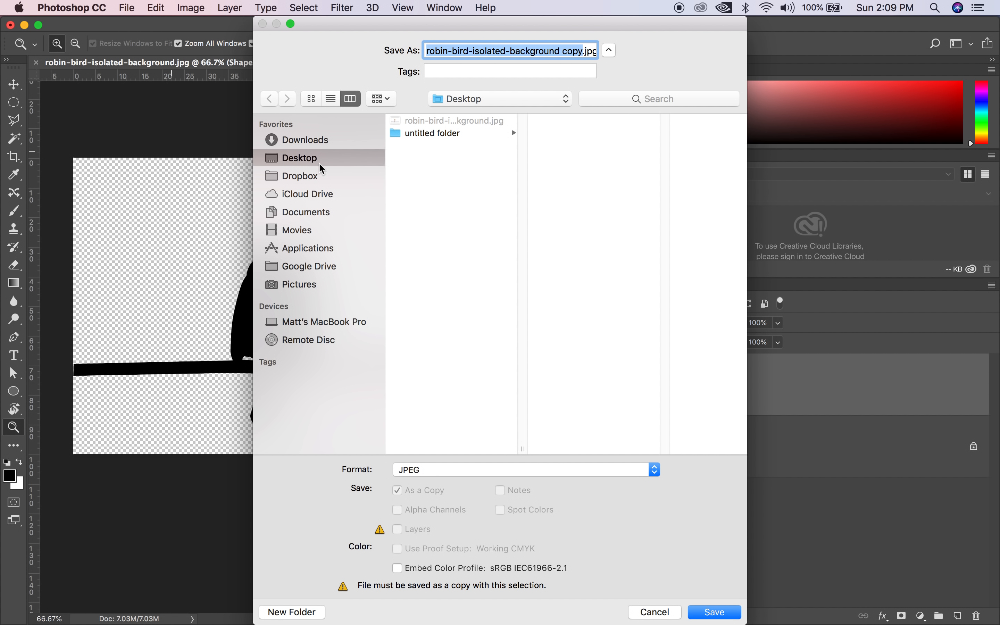
{"action": "type", "text": "Dombr"}
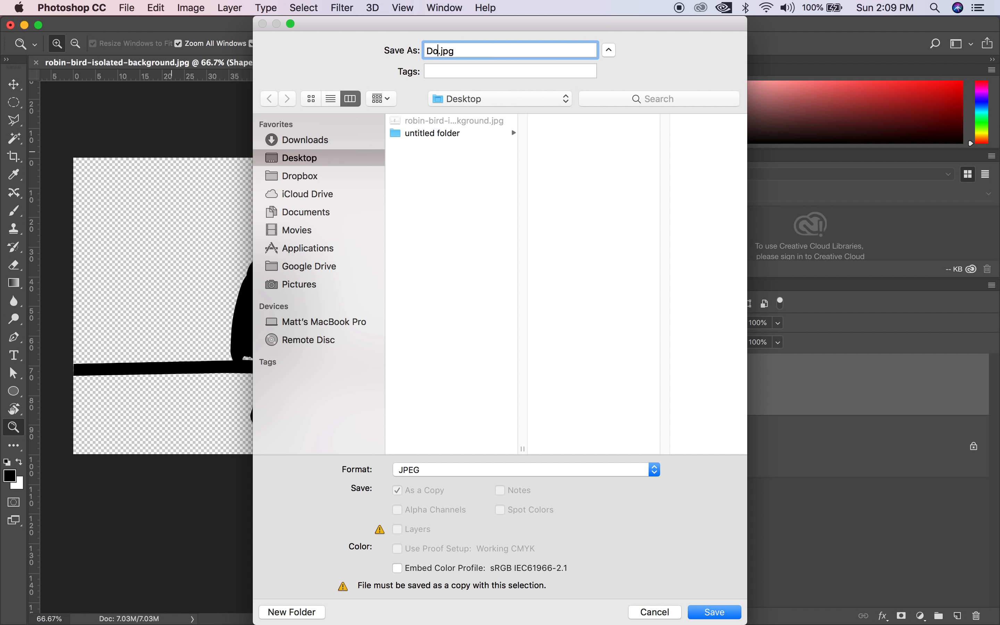
{"action": "type", "text": "owskiBirdShape"}
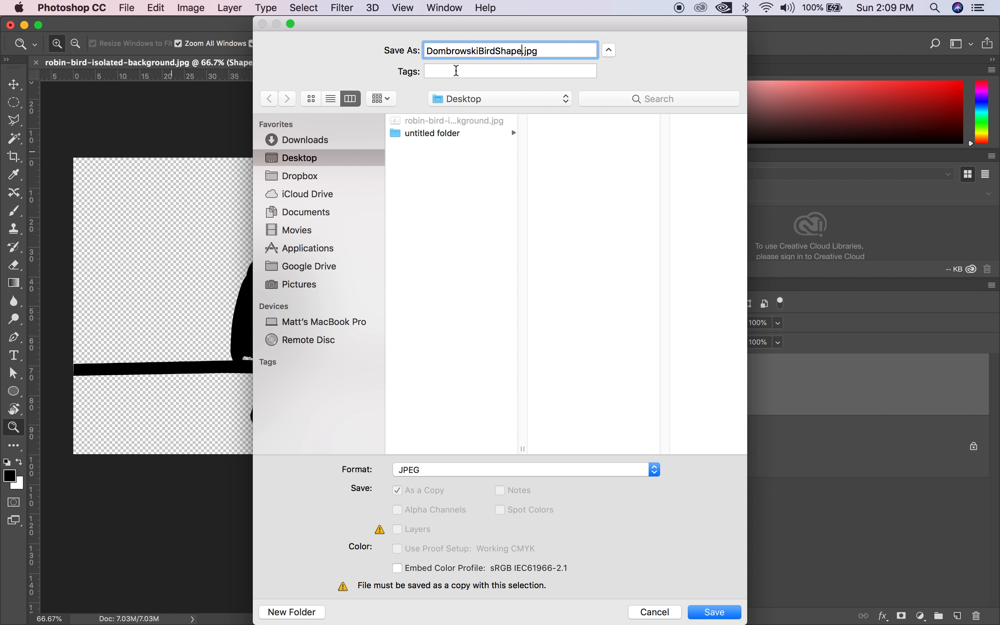
{"action": "left_click", "coordinate": [703, 611]}
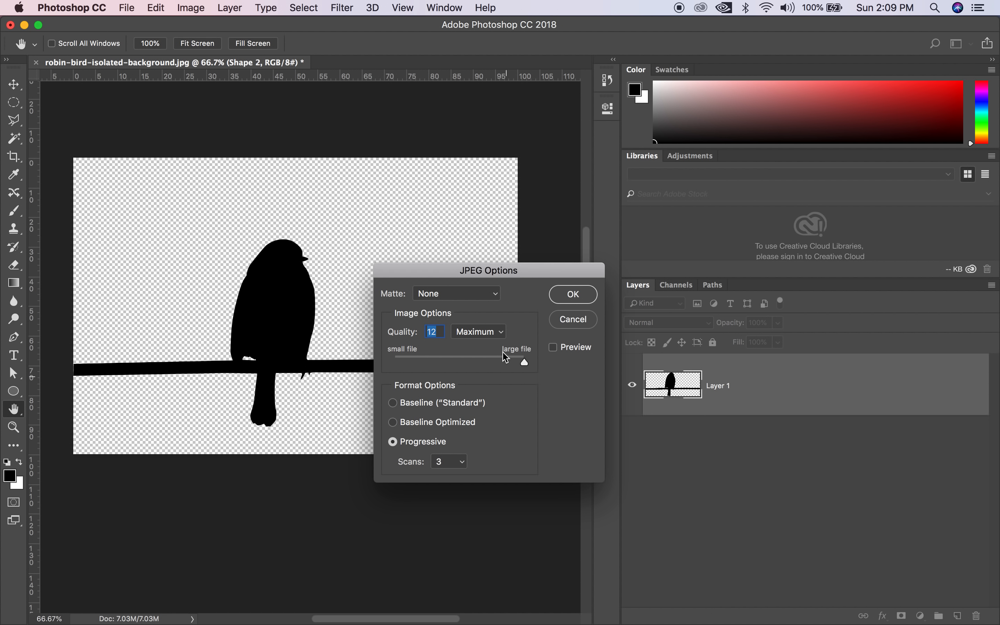
{"action": "left_click", "coordinate": [573, 293]}
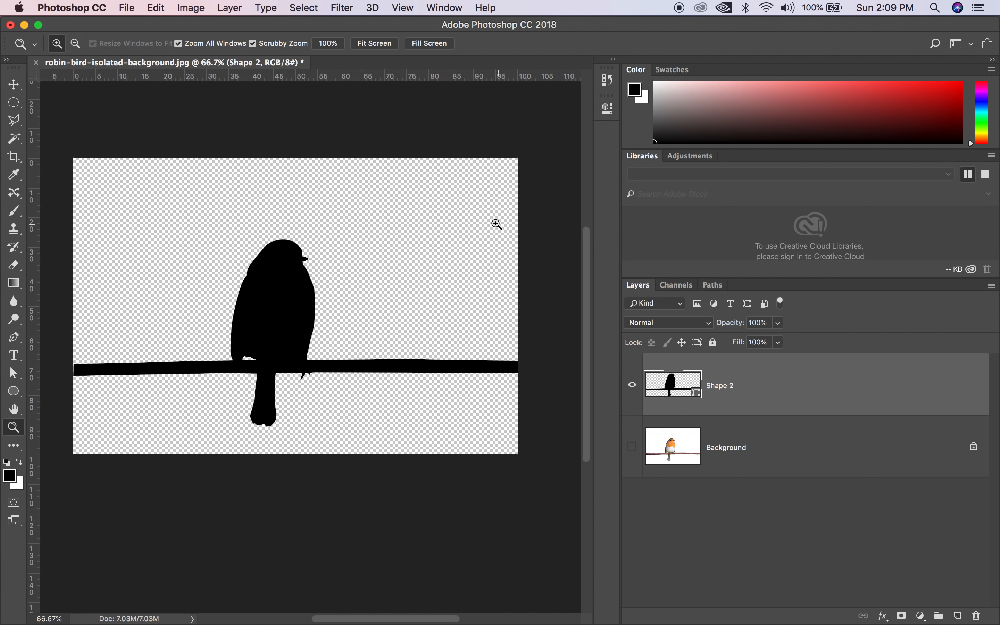
Step: Switch to the desktop, move the exported bird shape JPEG toward the middle and examine it in a quick preview
{"action": "left_click", "coordinate": [24, 25]}
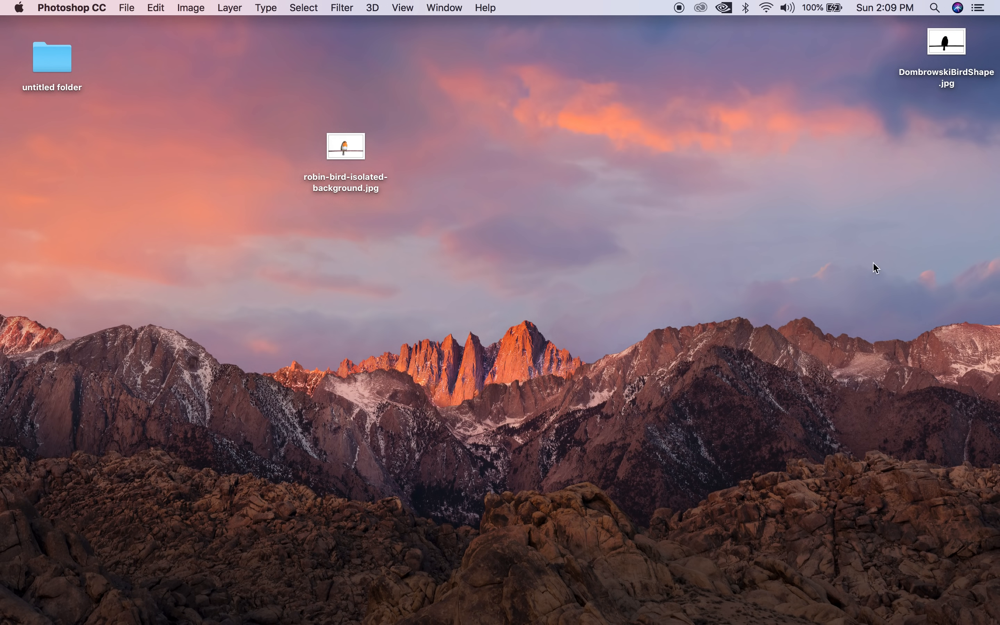
{"action": "left_click_drag", "start_coordinate": [932, 66], "coordinate": [531, 265]}
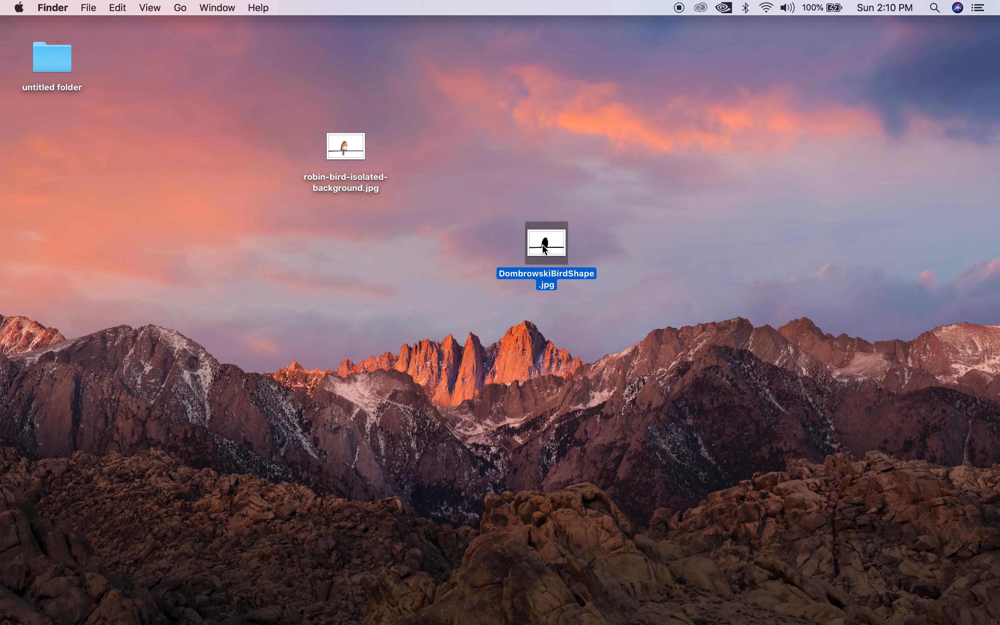
{"action": "key", "text": "space"}
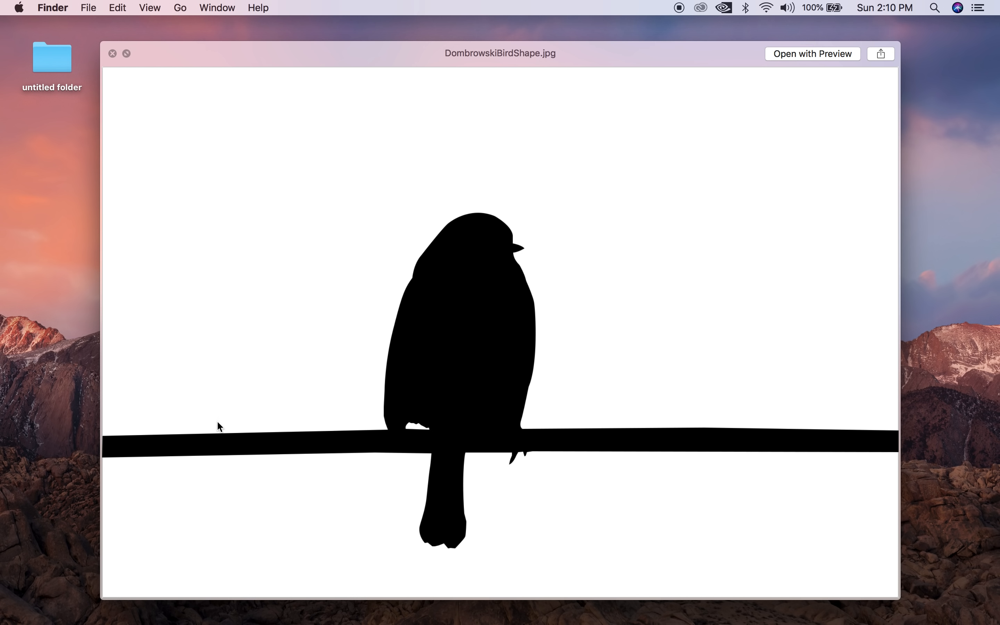
{"action": "key", "text": "space"}
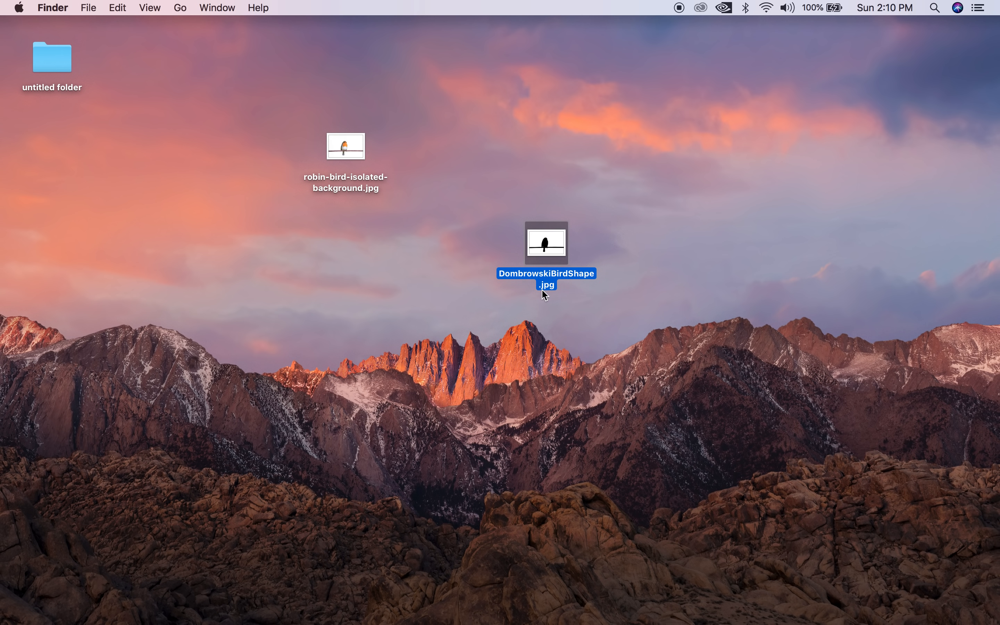
Step: Return to Photoshop and save the document to the Desktop as BirdLayered.psd in Photoshop format with Layers kept
{"action": "left_click", "coordinate": [867, 599]}
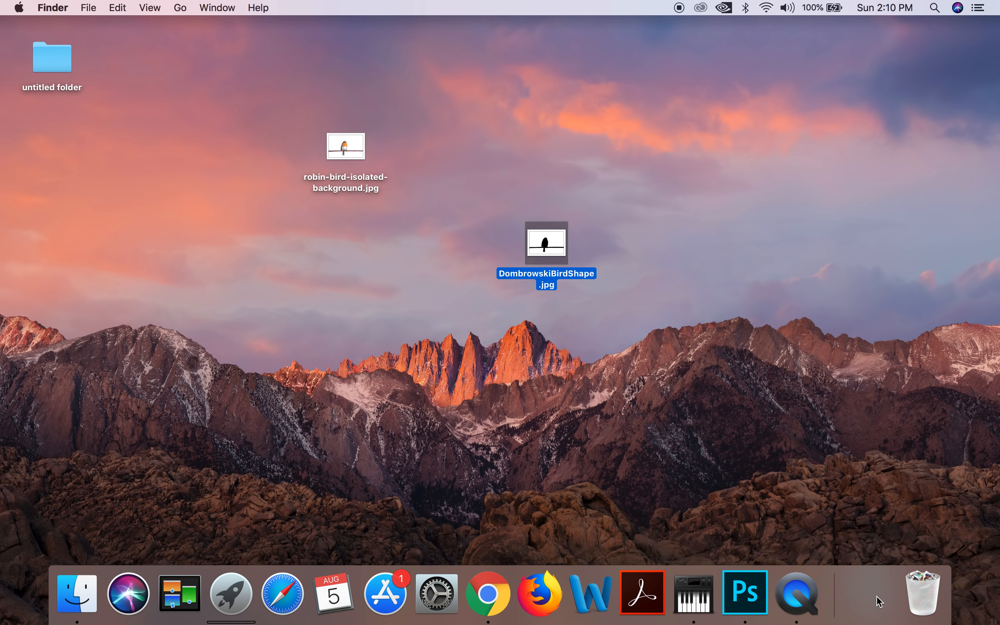
{"action": "left_click", "coordinate": [136, 8]}
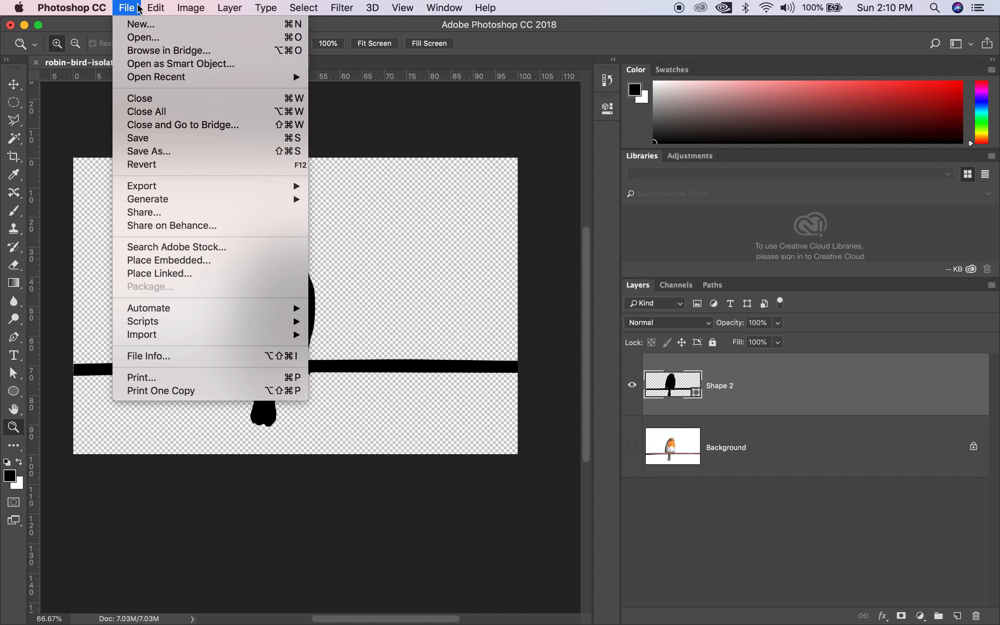
{"action": "left_click", "coordinate": [180, 152]}
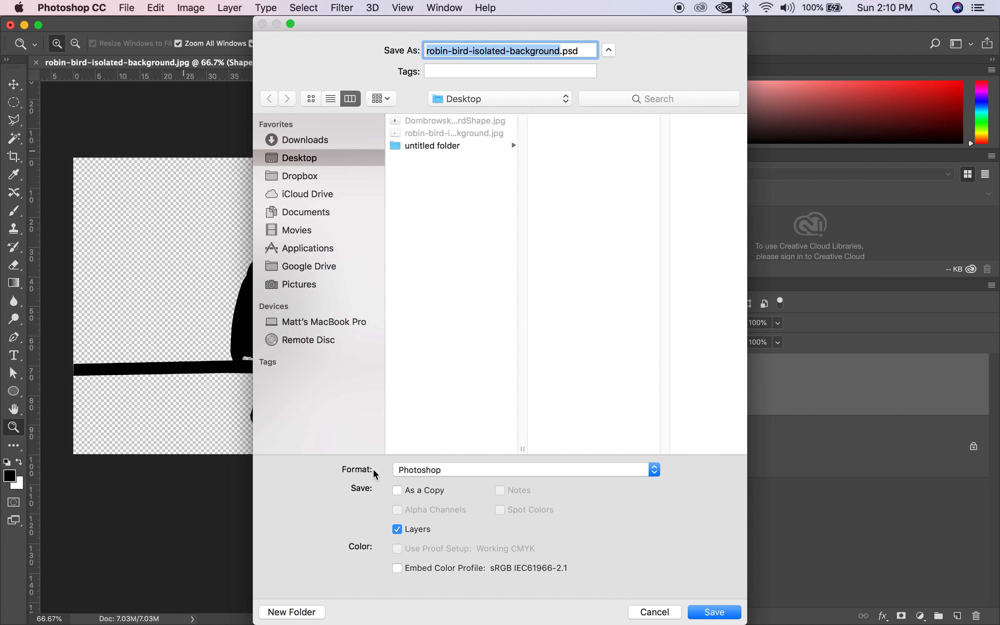
{"action": "left_click", "coordinate": [445, 473]}
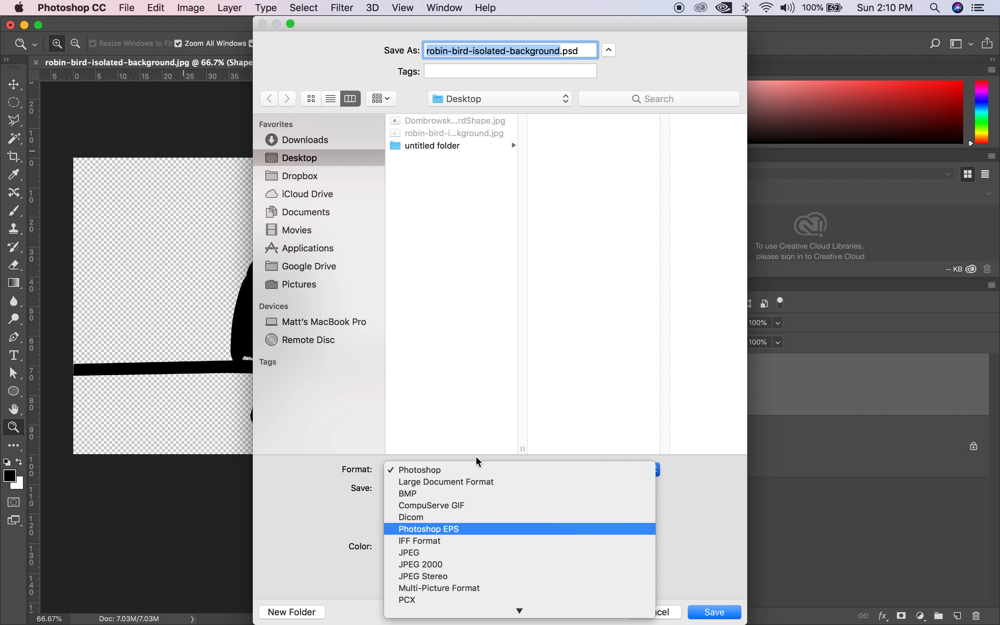
{"action": "left_click", "coordinate": [447, 297]}
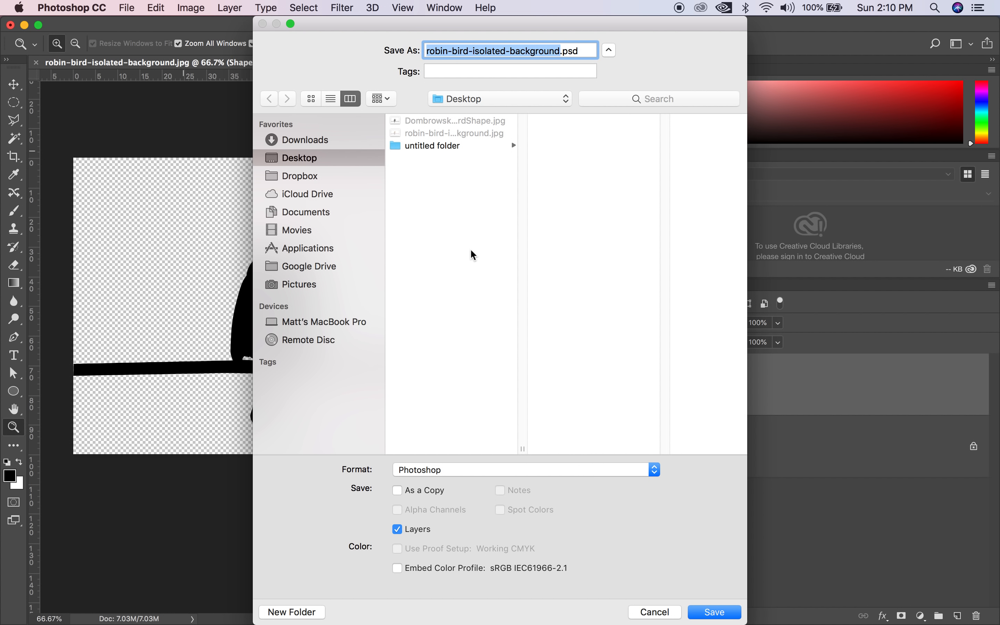
{"action": "left_click_drag", "start_coordinate": [535, 24], "coordinate": [391, 23]}
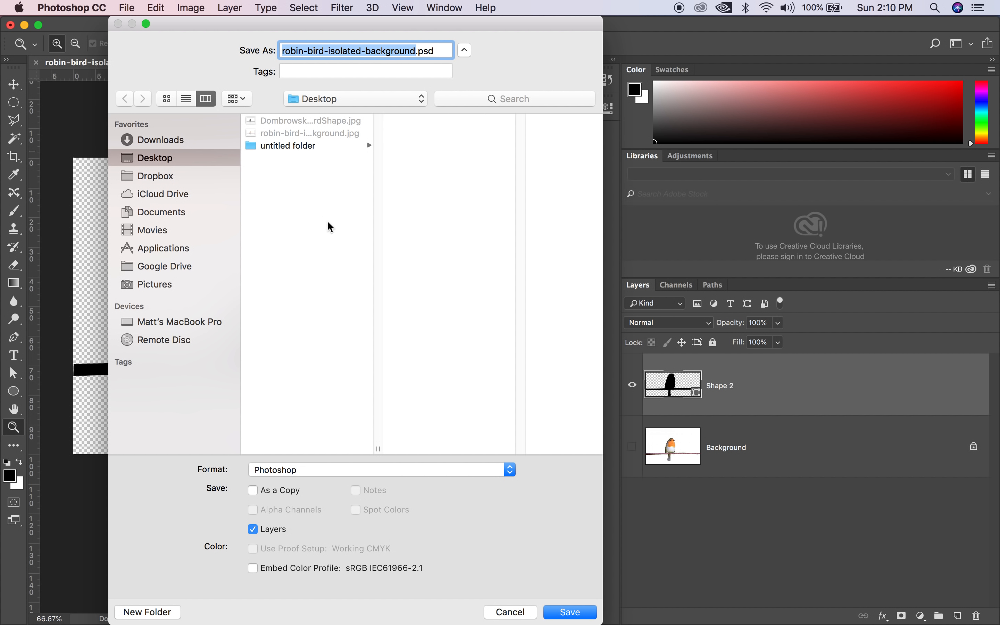
{"action": "type", "text": "BirdL"}
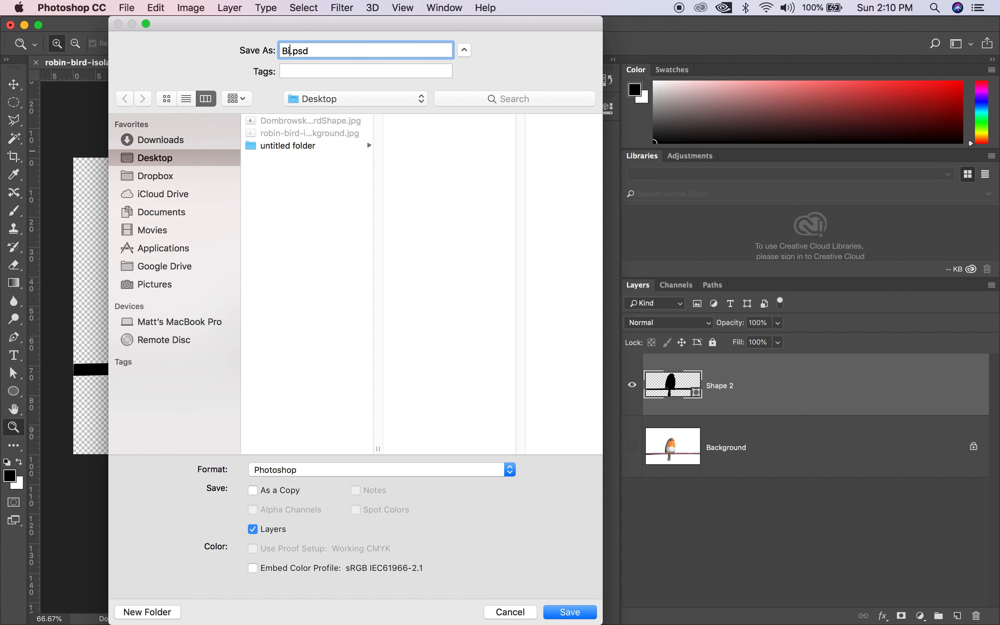
{"action": "type", "text": "ayered"}
{"action": "left_click", "coordinate": [570, 616]}
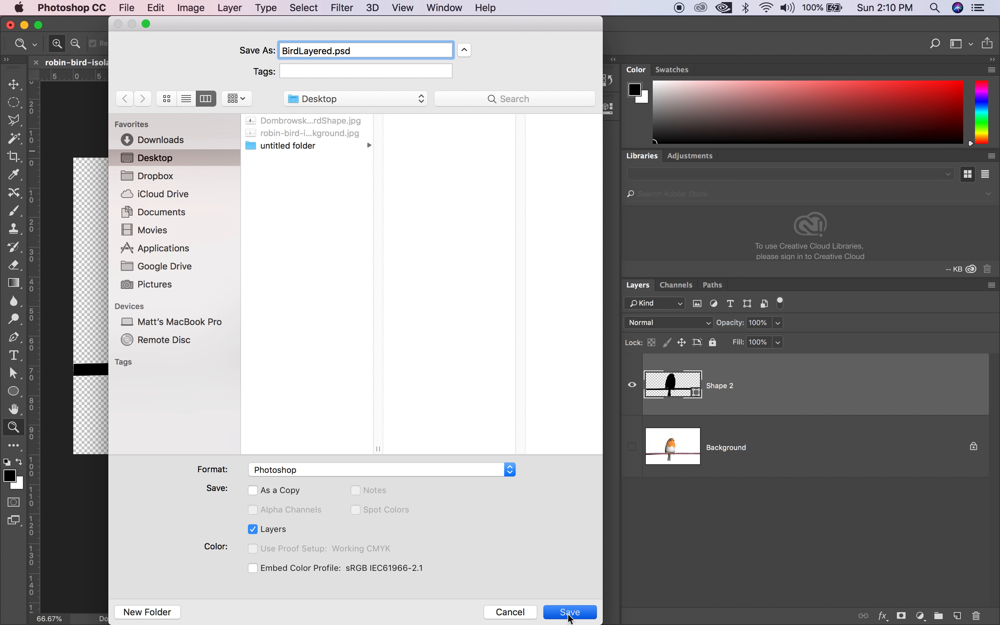
{"action": "left_click", "coordinate": [651, 254]}
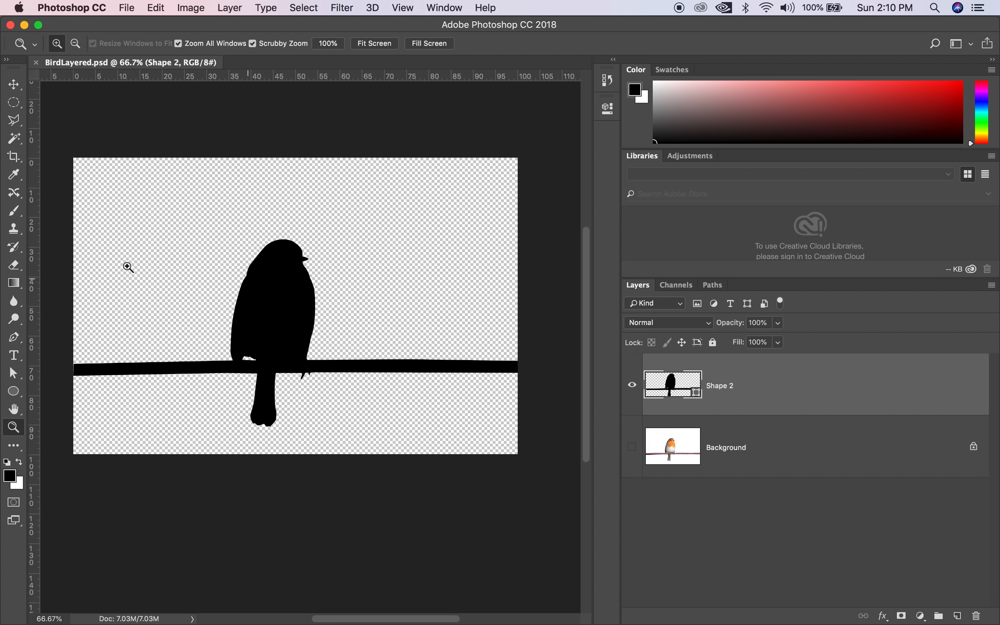
Step: Toggle the Shape 2 and Background layers off and on to compare the silhouette with the original photo
{"action": "left_click", "coordinate": [632, 385]}
{"action": "left_click", "coordinate": [632, 385]}
{"action": "left_click", "coordinate": [631, 446]}
{"action": "left_click", "coordinate": [631, 446]}
{"action": "left_click", "coordinate": [632, 385]}
{"action": "left_click", "coordinate": [632, 386]}
Step: Try a Gradient Overlay on the Shape 2 layer using the Blue, Red, Yellow preset
{"action": "left_click", "coordinate": [882, 616]}
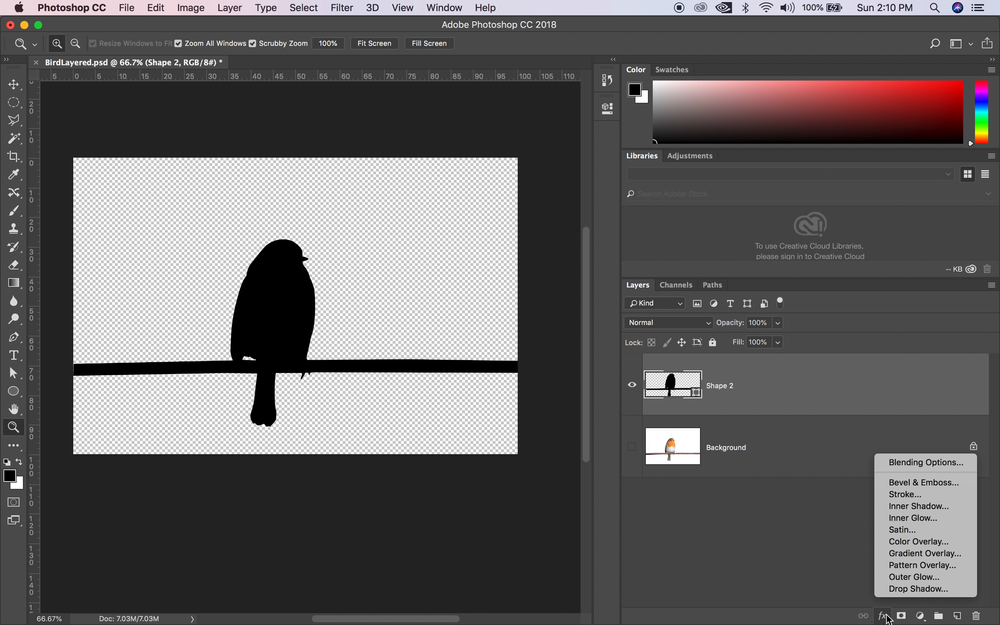
{"action": "left_click", "coordinate": [915, 554]}
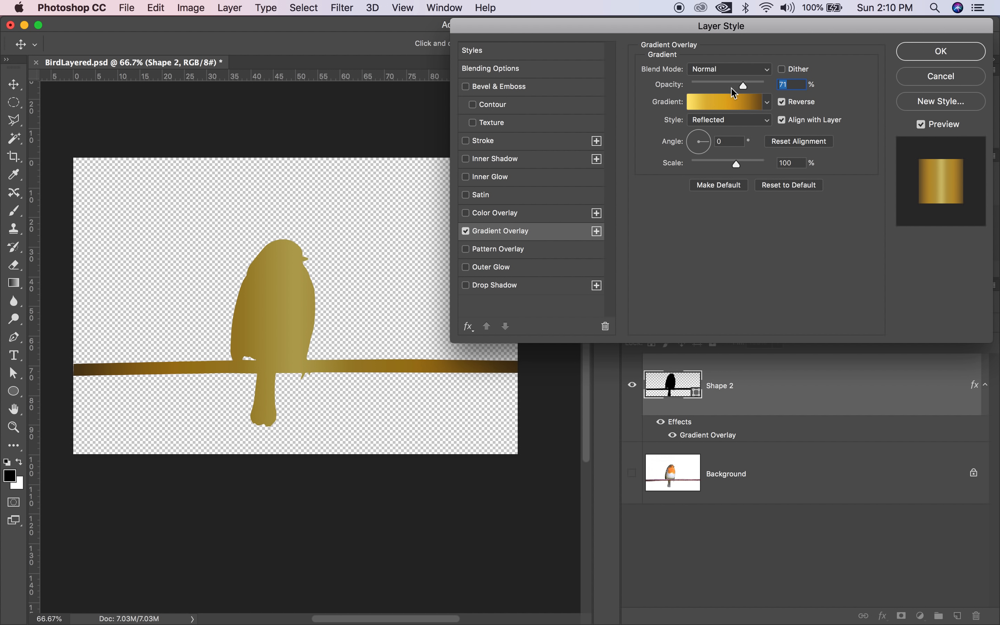
{"action": "left_click", "coordinate": [759, 107]}
{"action": "left_click", "coordinate": [681, 294]}
{"action": "left_click", "coordinate": [710, 297]}
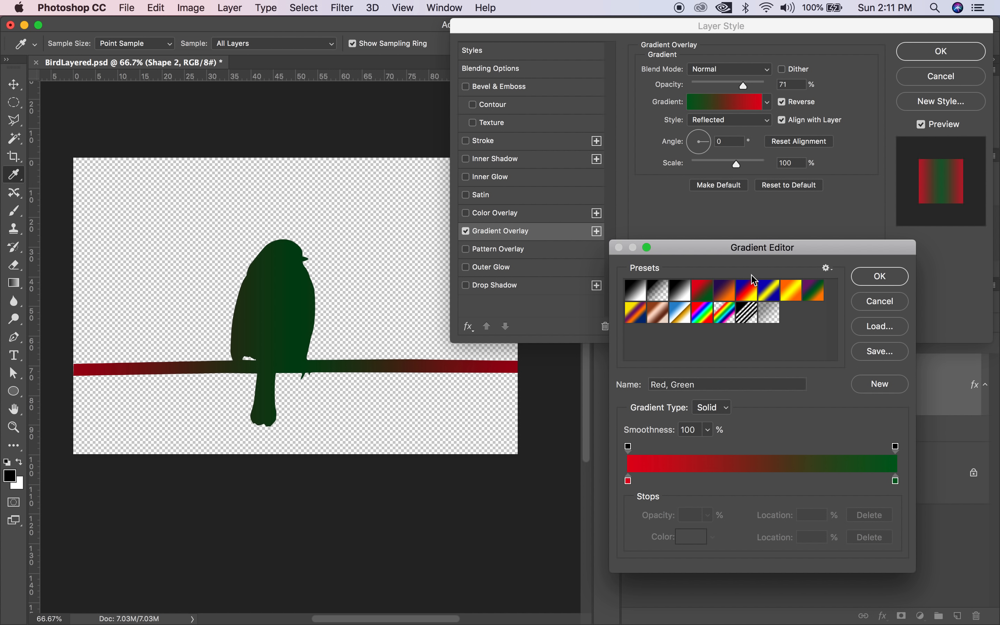
{"action": "left_click", "coordinate": [746, 294]}
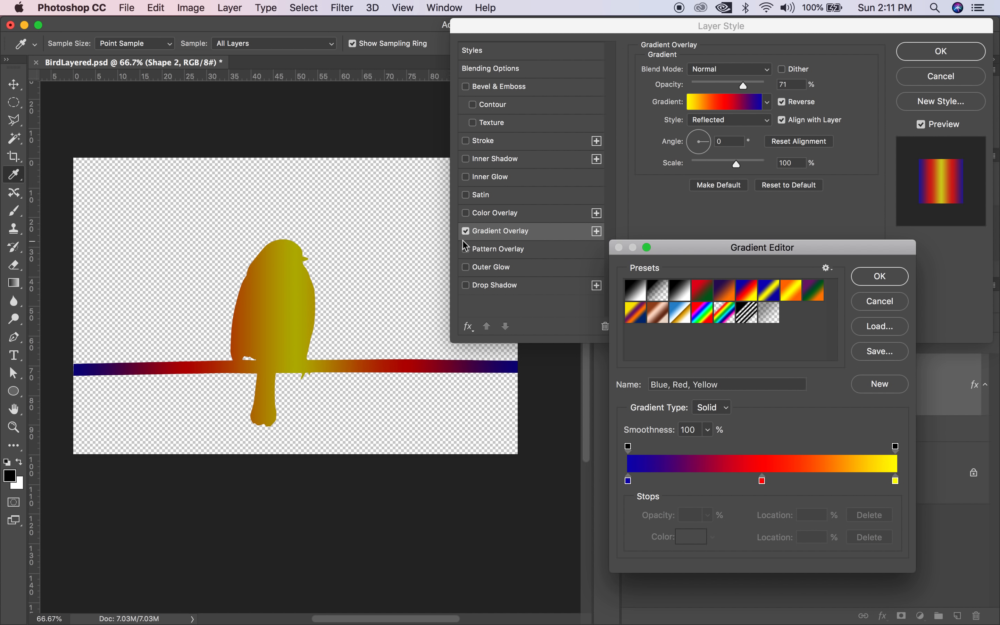
{"action": "left_click", "coordinate": [880, 276]}
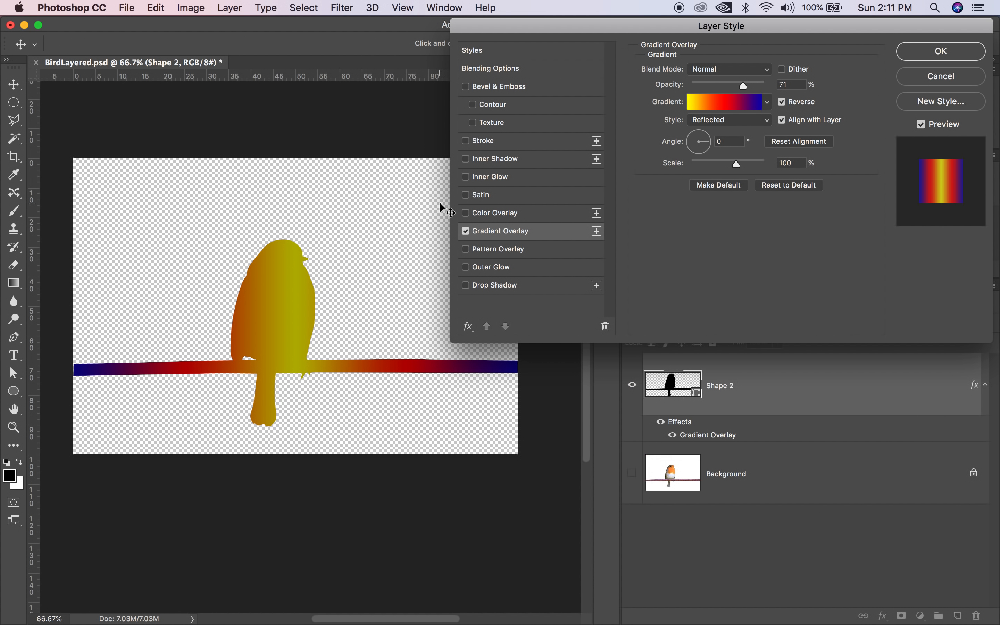
Step: Try a Color Overlay in Multiply mode over the gradient, then cancel the layer style changes
{"action": "left_click", "coordinate": [469, 213]}
{"action": "left_click", "coordinate": [470, 213]}
{"action": "left_click", "coordinate": [474, 214]}
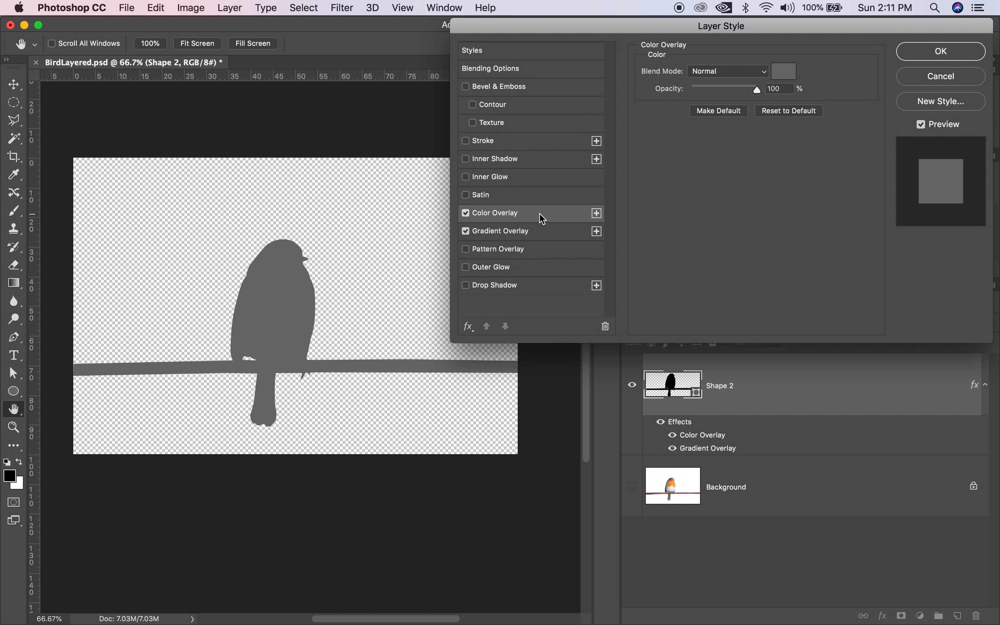
{"action": "left_click", "coordinate": [744, 72]}
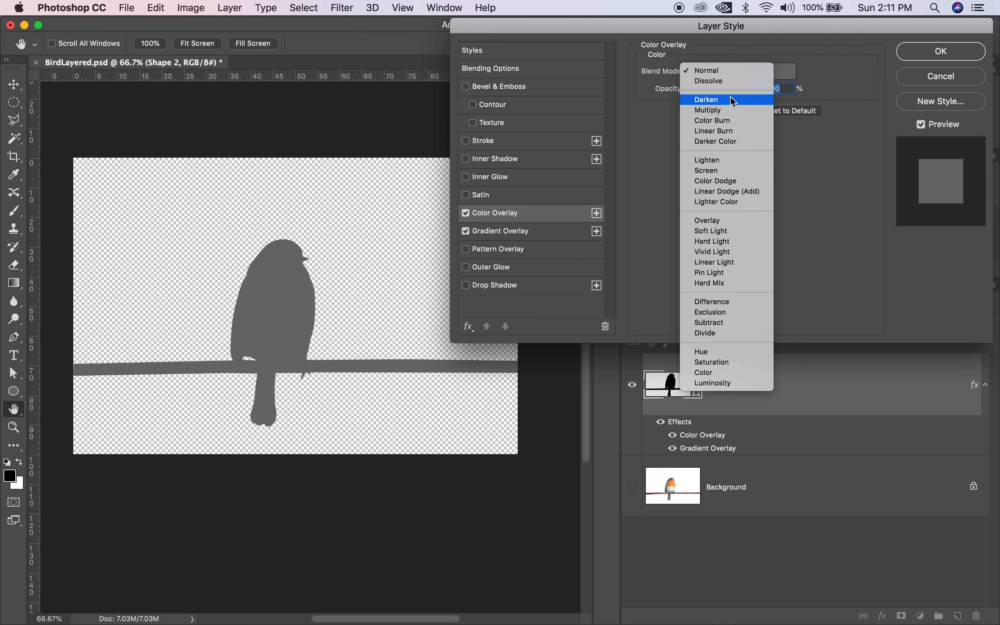
{"action": "left_click", "coordinate": [728, 110]}
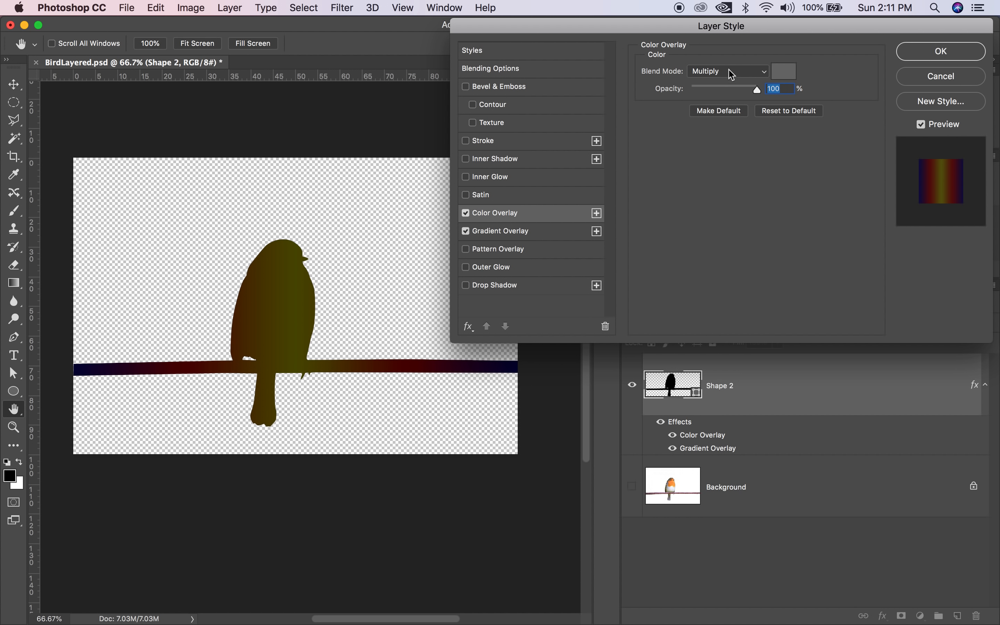
{"action": "left_click", "coordinate": [941, 76]}
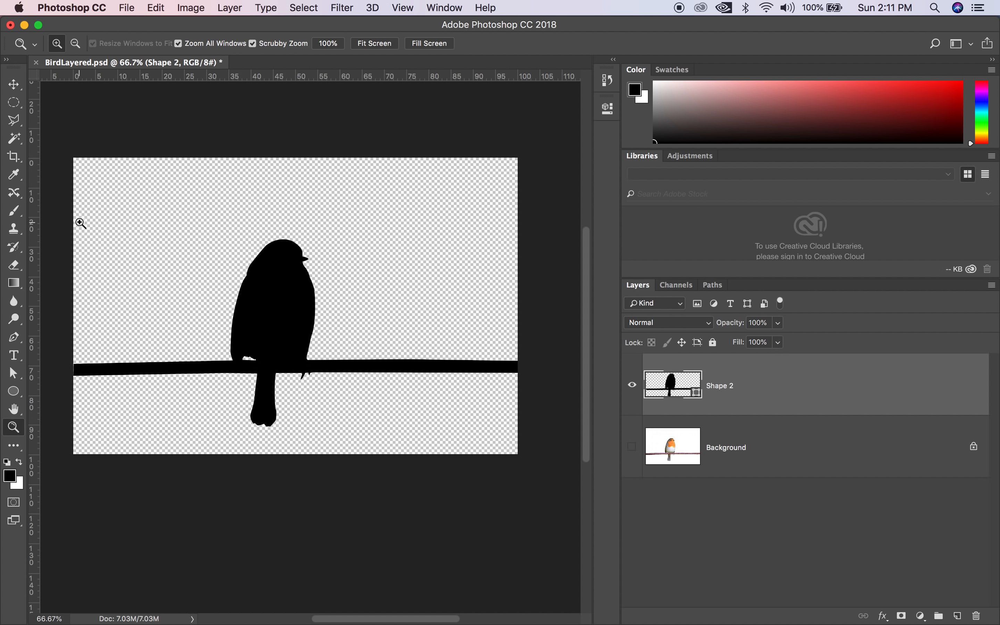
Step: Look through the Rasterize options for the Shape 2 layer without applying any
{"action": "left_click", "coordinate": [230, 7]}
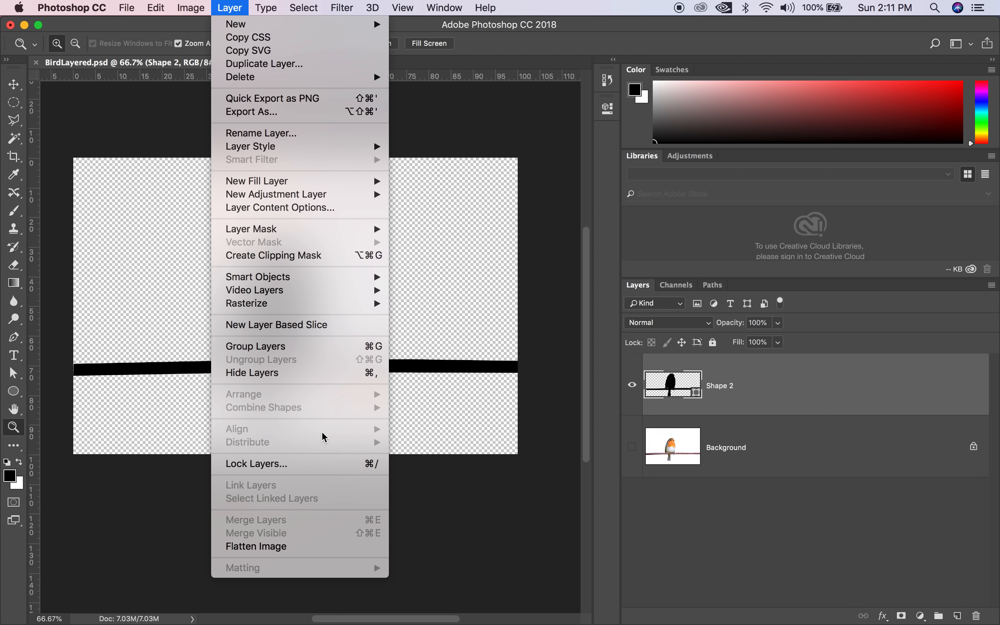
{"action": "mouse_move", "coordinate": [302, 307]}
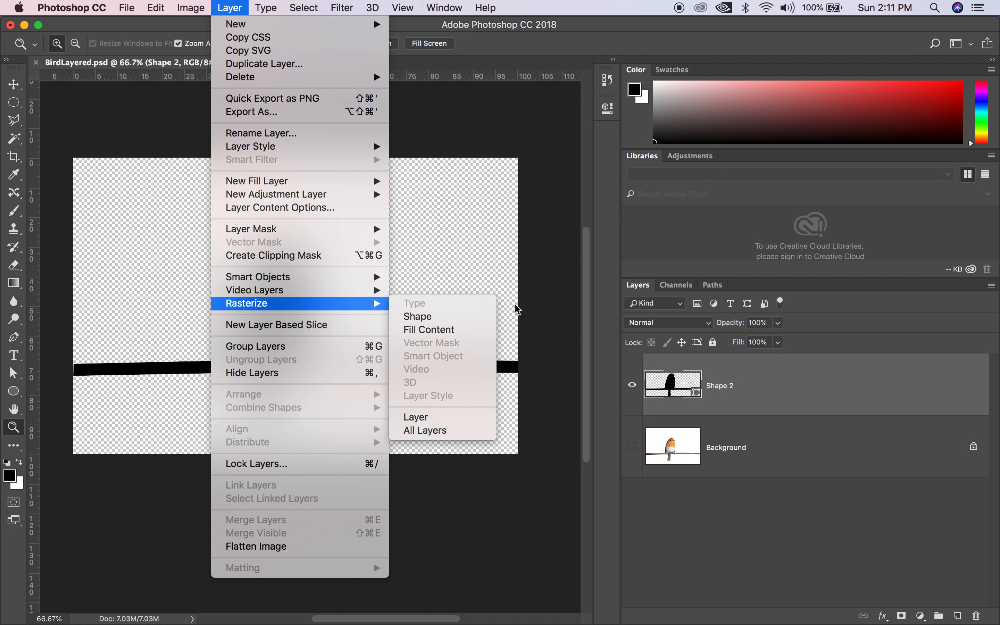
{"action": "left_click", "coordinate": [486, 184]}
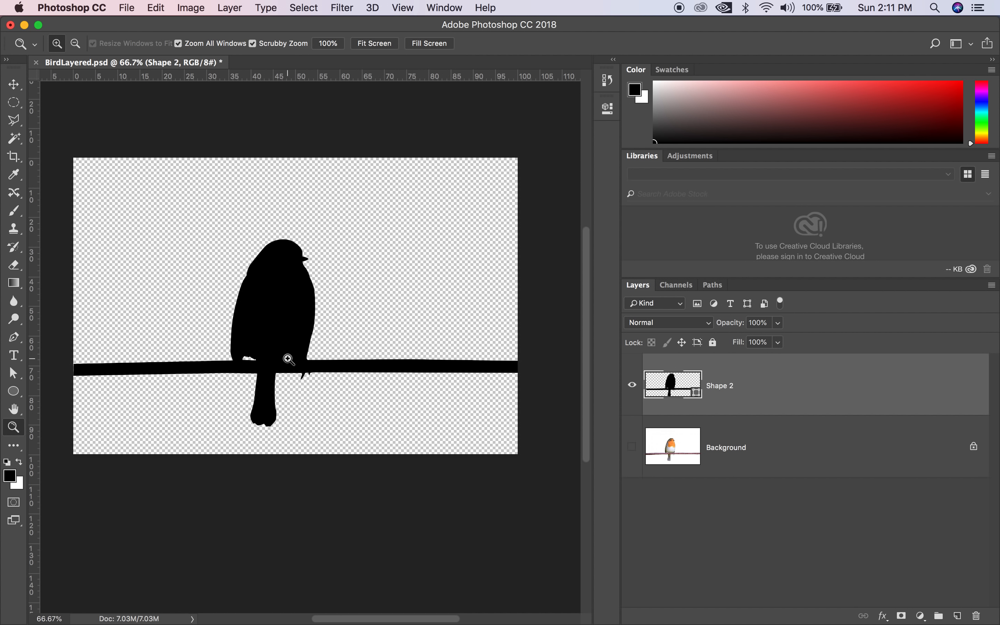
Step: Toggle the Shape 2 layer's visibility, activate the Ellipse Tool and show the other shape tools in its group
{"action": "left_click", "coordinate": [633, 392]}
{"action": "left_click", "coordinate": [632, 392]}
{"action": "left_click", "coordinate": [13, 373]}
{"action": "left_click", "coordinate": [12, 392]}
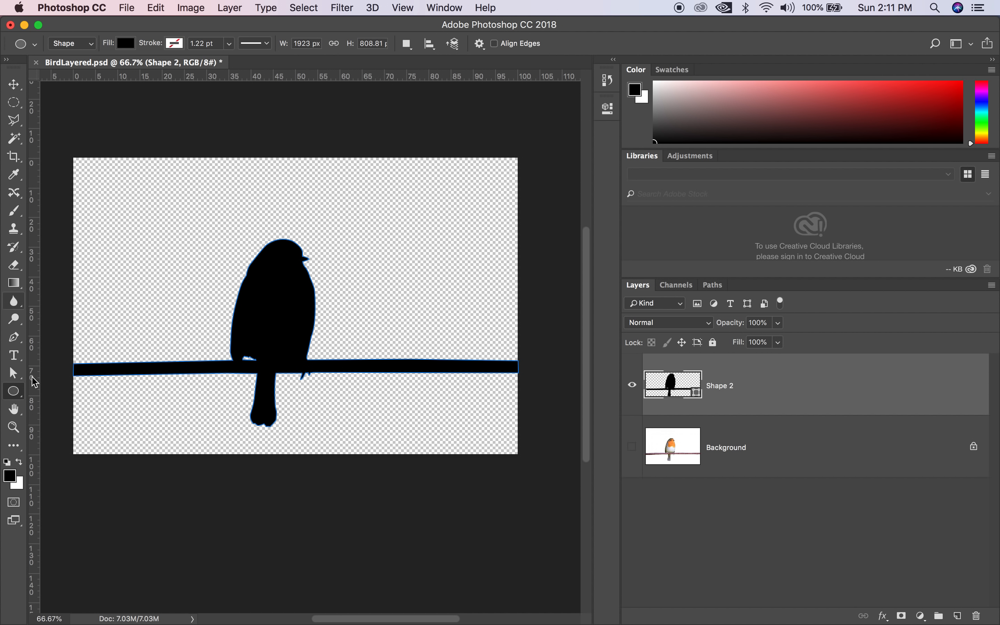
{"action": "right_click", "coordinate": [13, 392]}
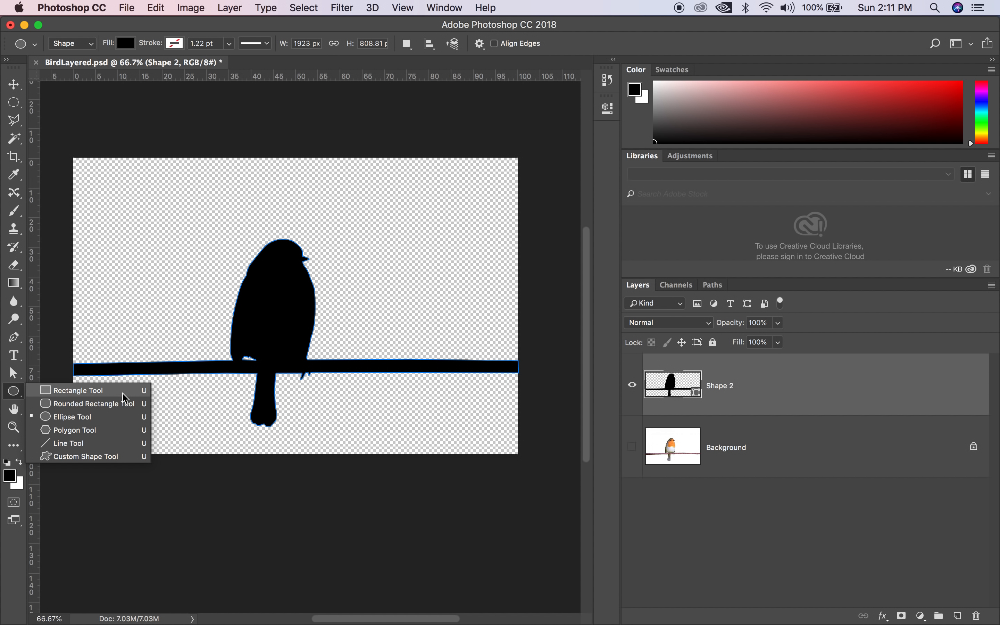